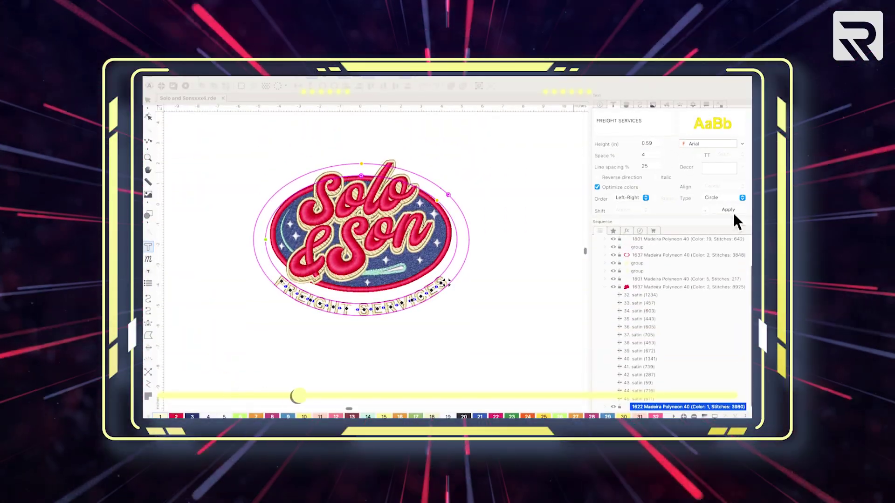
Deselect the text object in the open Solo and Sons.ai artwork.
{"action": "left_click", "coordinate": [249, 155]}
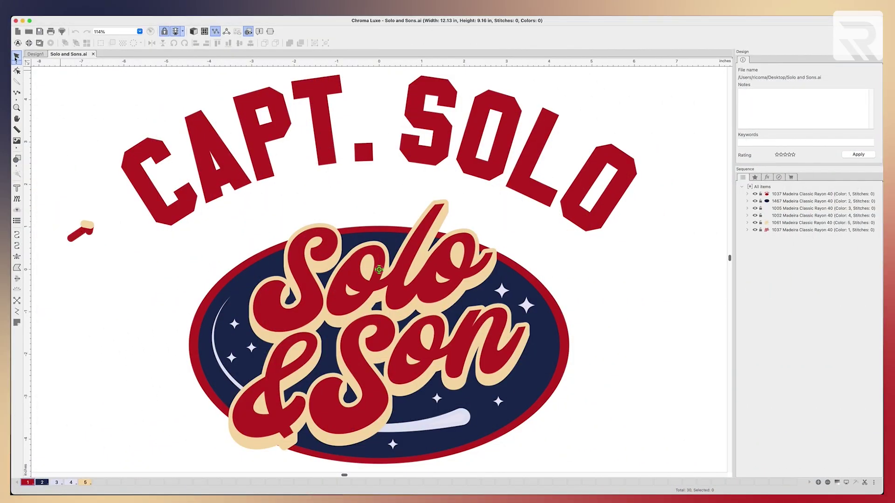
Delete the Solo & Son ellipse emblem and group the CAPT. SOLO letters.
{"action": "left_click", "coordinate": [368, 229]}
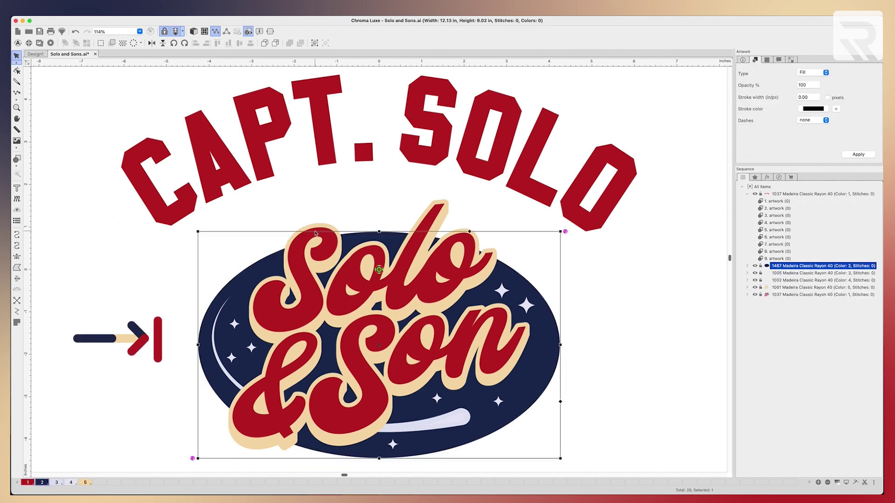
{"action": "key", "text": "Delete"}
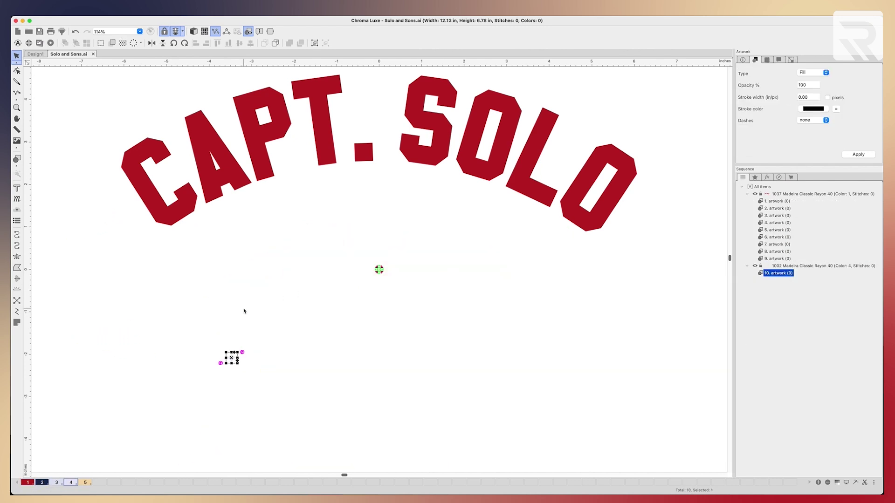
{"action": "key", "text": "Delete"}
{"action": "left_click_drag", "start_coordinate": [80, 76], "coordinate": [644, 276]}
{"action": "scroll", "coordinate": [643, 275], "scroll_direction": "down", "scroll_amount": 2}
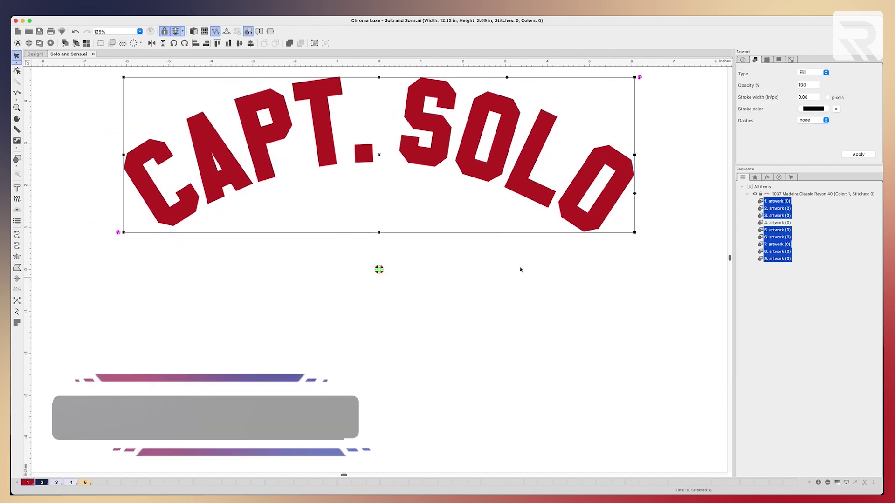
{"action": "key", "text": "super+g"}
{"action": "scroll", "coordinate": [434, 210], "scroll_direction": "up", "scroll_amount": 3}
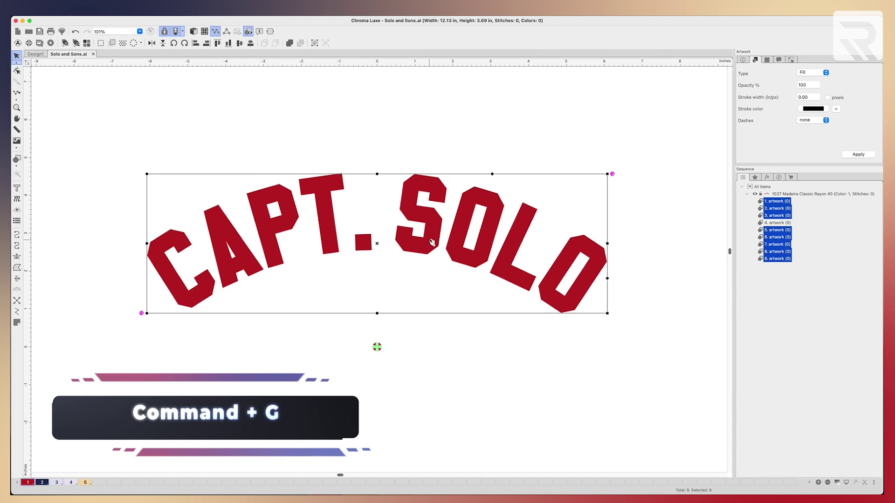
{"action": "scroll", "coordinate": [432, 242], "scroll_direction": "up", "scroll_amount": 1}
{"action": "scroll", "coordinate": [432, 243], "scroll_direction": "up", "scroll_amount": 2}
Convert the lettering group to run stitches ending with a trim command.
{"action": "right_click", "coordinate": [412, 192]}
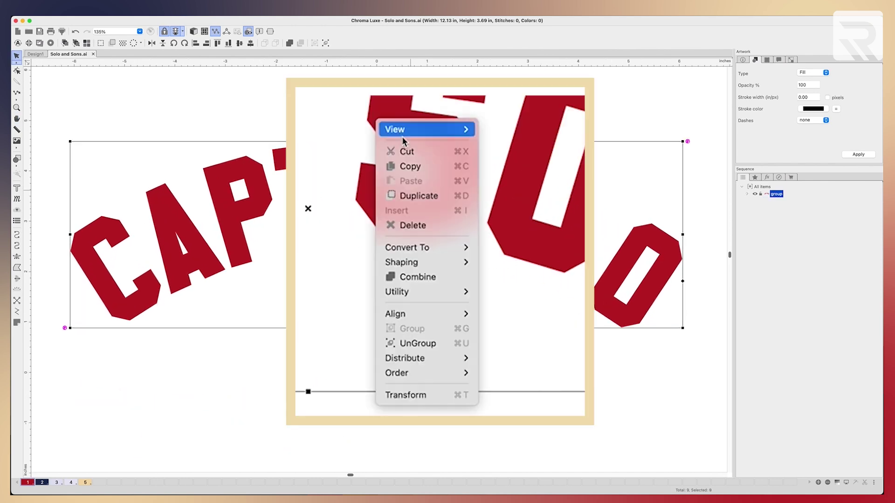
{"action": "mouse_move", "coordinate": [427, 252]}
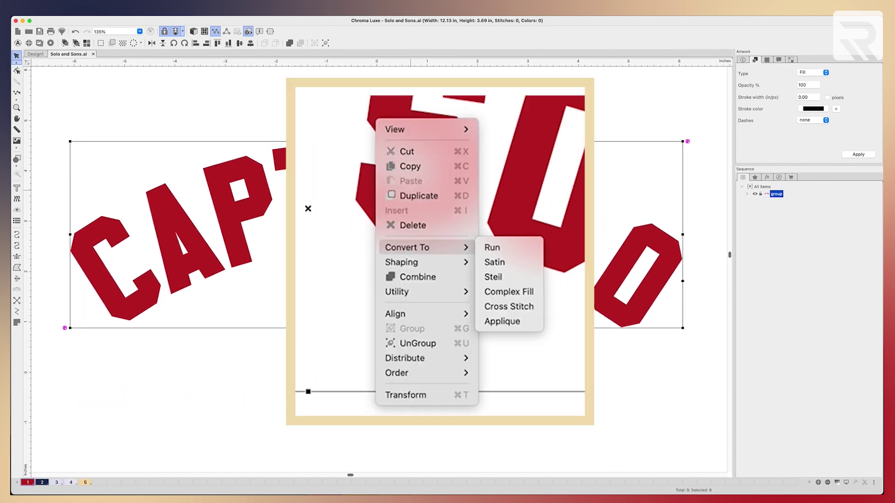
{"action": "left_click", "coordinate": [507, 249]}
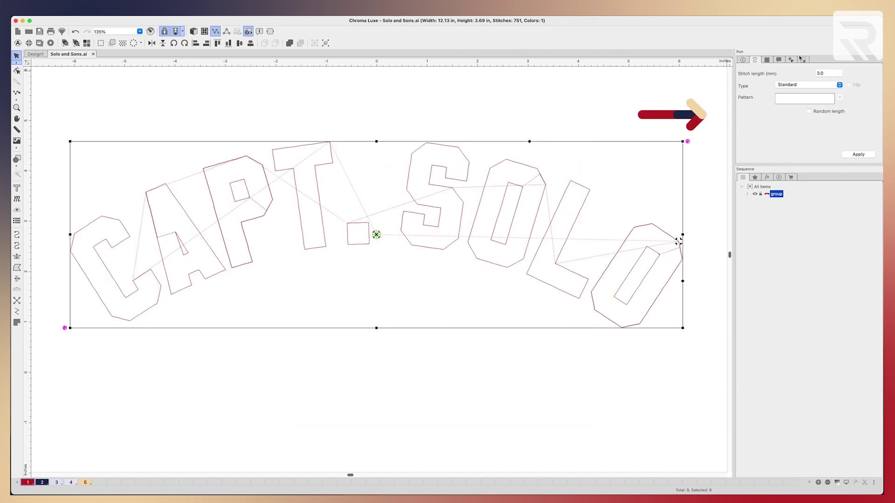
{"action": "left_click", "coordinate": [812, 92]}
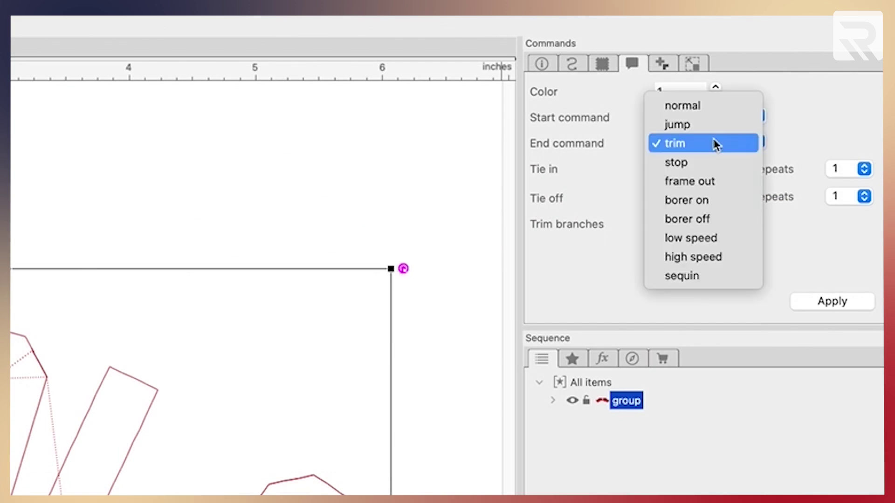
{"action": "left_click", "coordinate": [716, 145]}
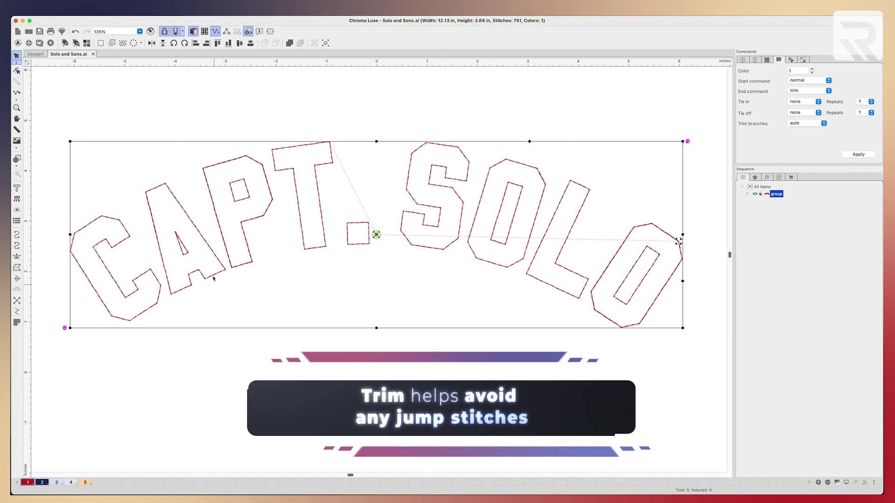
{"action": "left_click", "coordinate": [316, 103]}
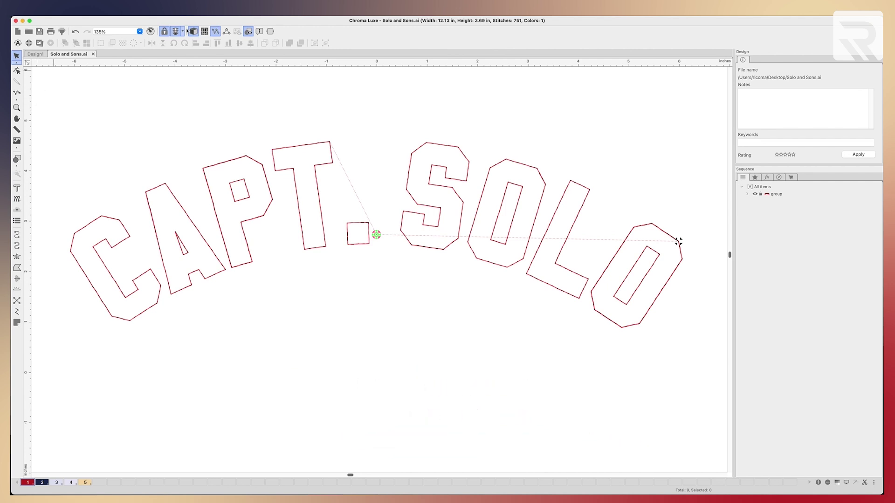
Preview the stitch-out, then duplicate the CAPT. SOLO run lettering into three stacked groups.
{"action": "left_click", "coordinate": [150, 31]}
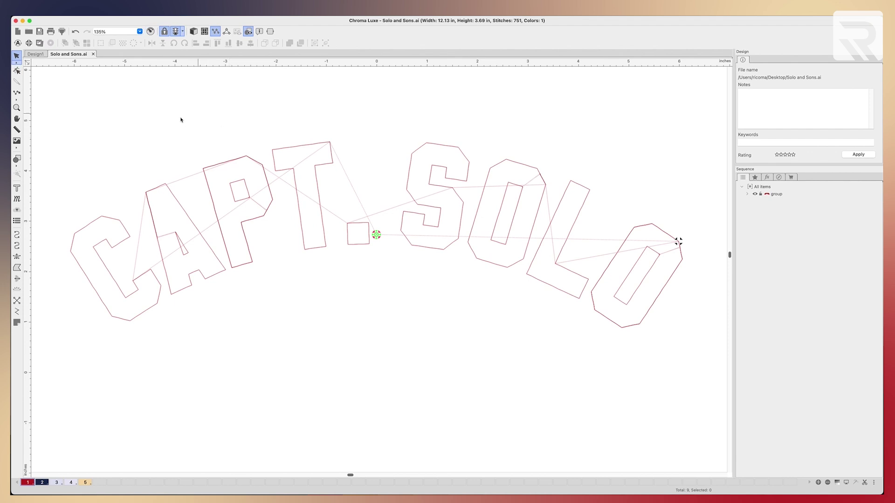
{"action": "left_click_drag", "start_coordinate": [55, 120], "coordinate": [714, 390]}
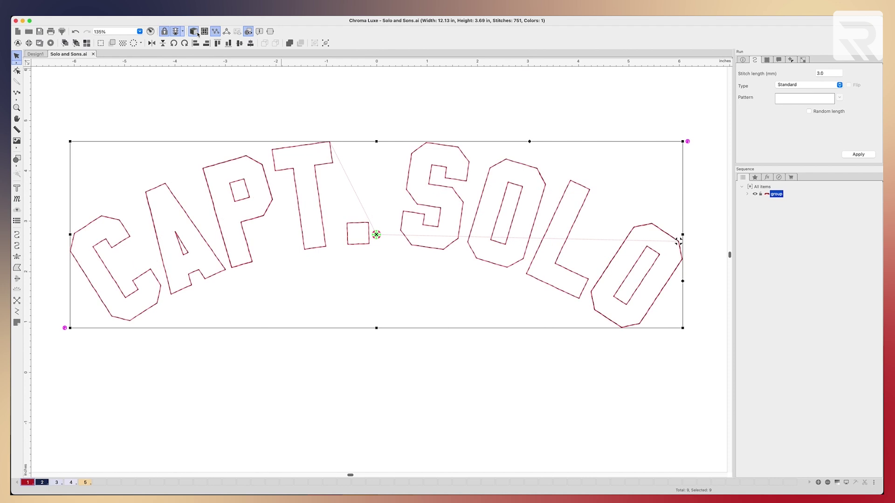
{"action": "scroll", "coordinate": [406, 201], "scroll_direction": "down", "scroll_amount": 1}
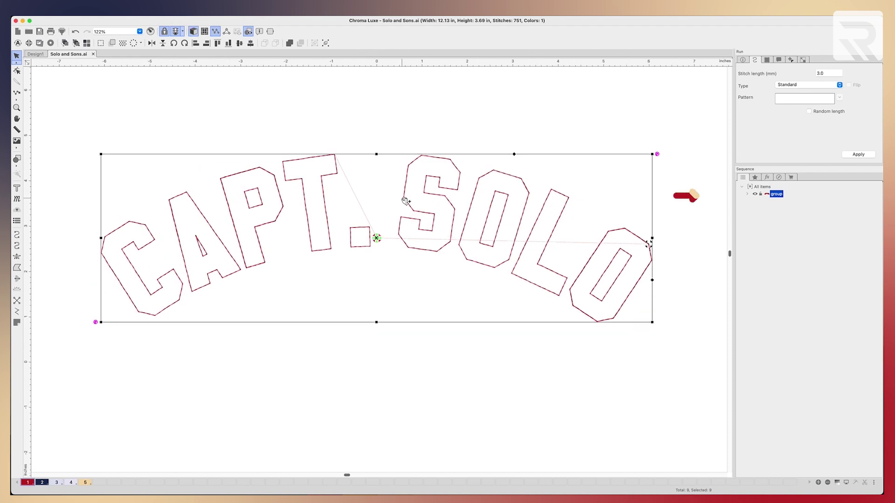
{"action": "key", "text": "super+d"}
{"action": "key", "text": "super+d"}
{"action": "right_click", "coordinate": [771, 208]}
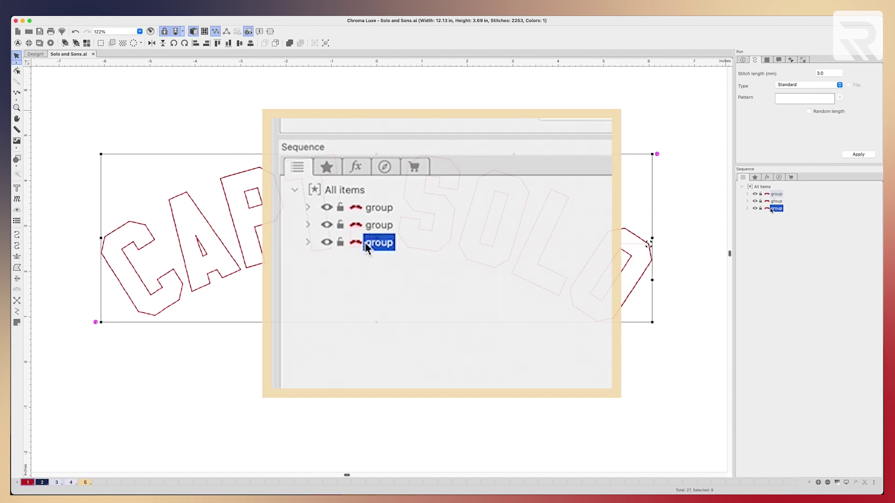
{"action": "right_click", "coordinate": [771, 210]}
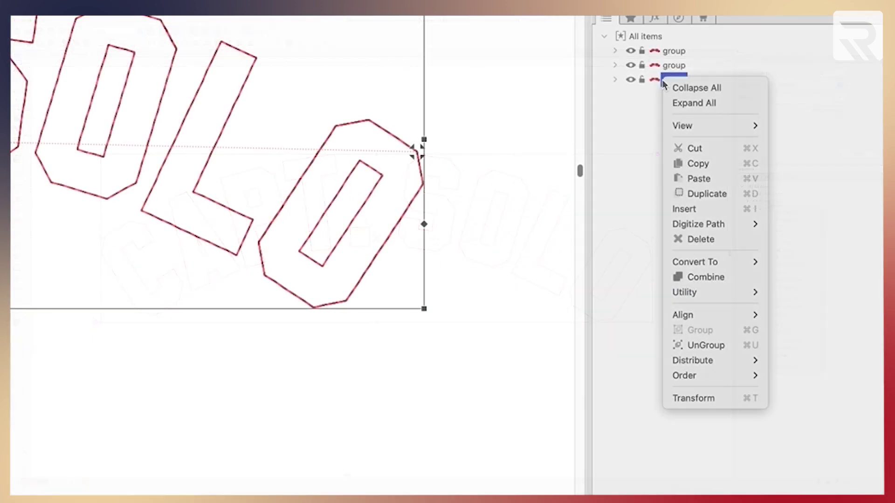
Convert the third copy to applique at 0.30 mm density and toggle its visibility off and on.
{"action": "mouse_move", "coordinate": [713, 264]}
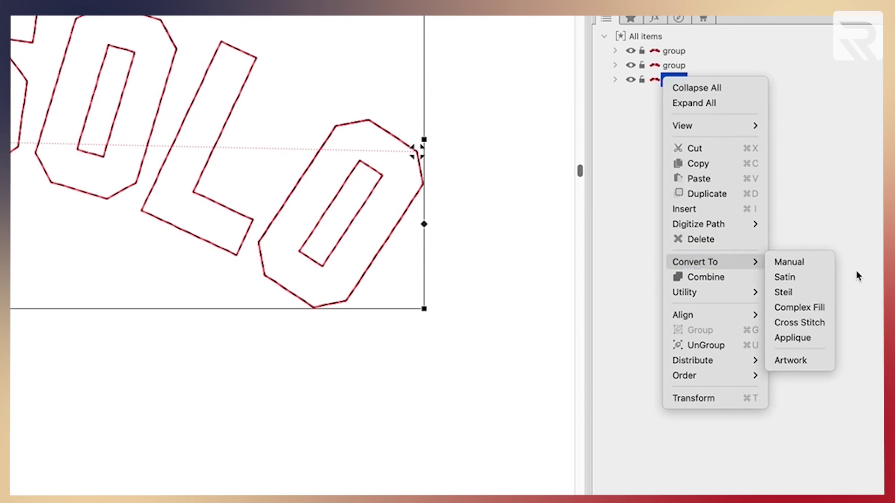
{"action": "left_click", "coordinate": [794, 341]}
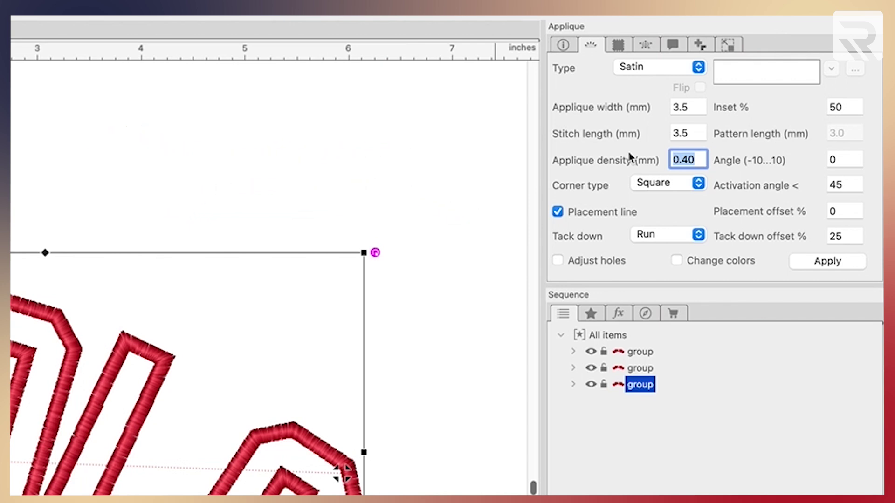
{"action": "left_click", "coordinate": [696, 160]}
{"action": "key", "text": "BackSpace"}
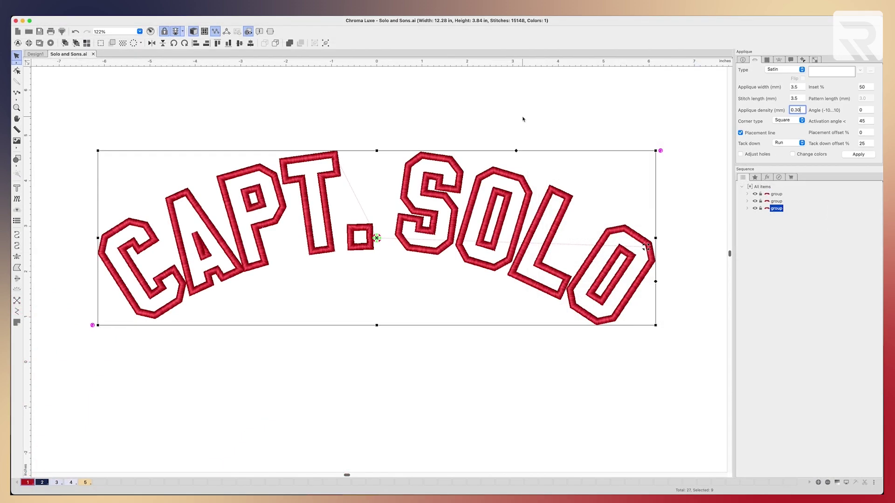
{"action": "left_click", "coordinate": [523, 118]}
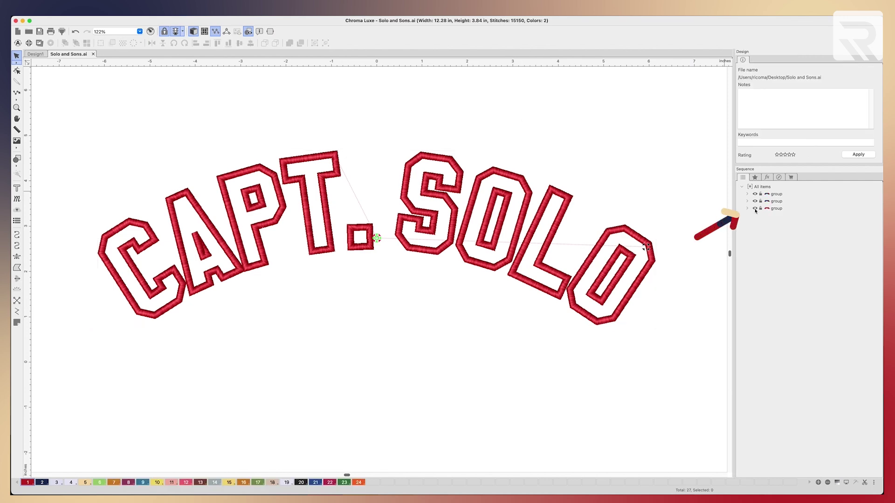
{"action": "left_click", "coordinate": [755, 208]}
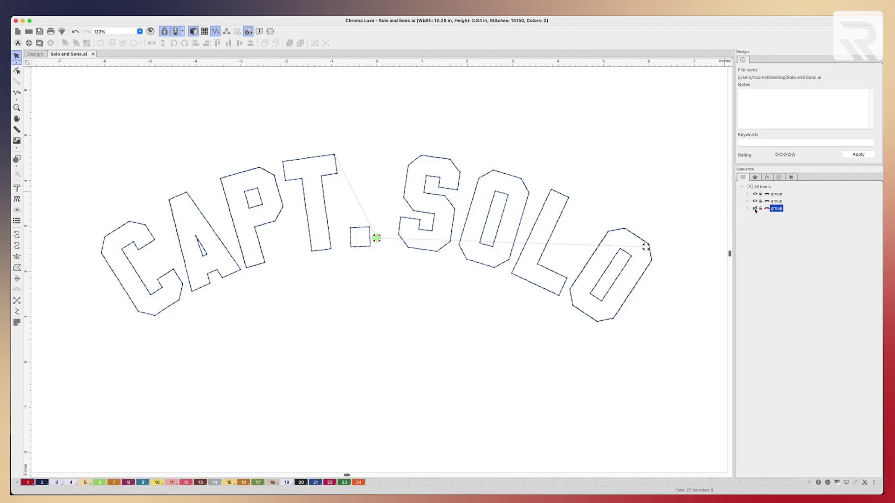
{"action": "left_click", "coordinate": [755, 209]}
{"action": "left_click", "coordinate": [141, 202]}
Ungroup the applique lettering and break the letter A apart to select its inner triangle.
{"action": "scroll", "coordinate": [197, 213], "scroll_direction": "up", "scroll_amount": 5}
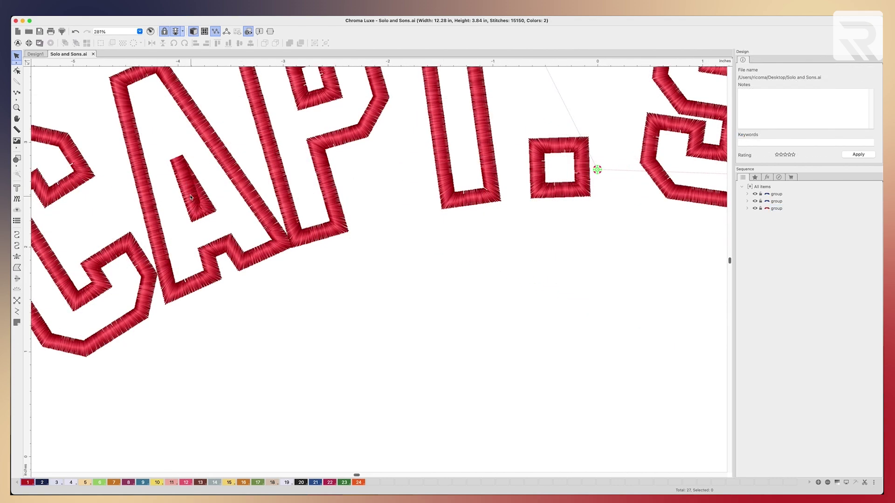
{"action": "left_click", "coordinate": [192, 200]}
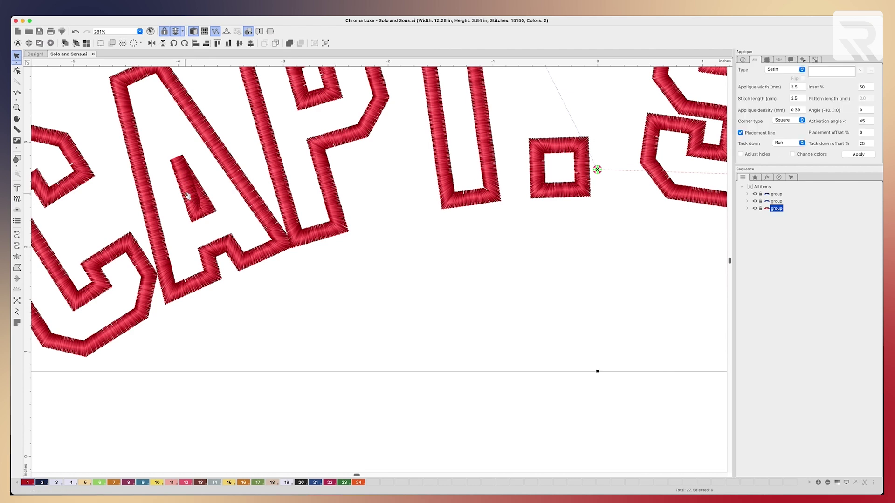
{"action": "scroll", "coordinate": [188, 196], "scroll_direction": "up", "scroll_amount": 1}
{"action": "right_click", "coordinate": [183, 197]}
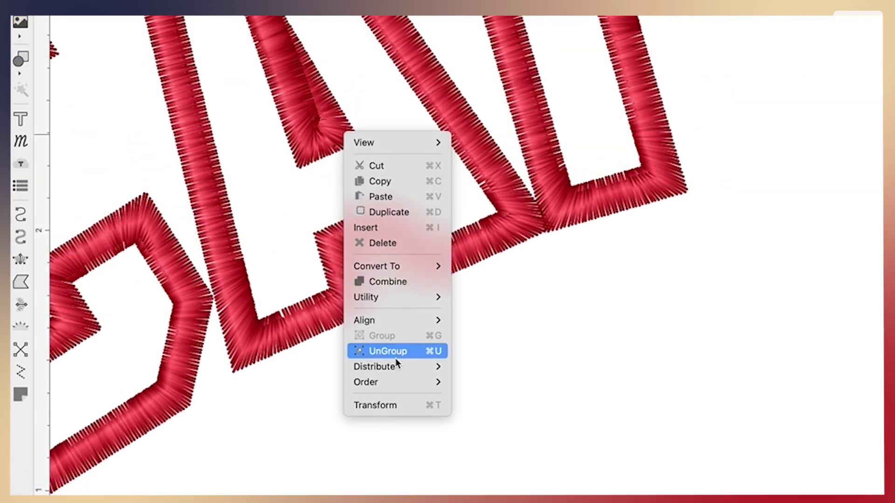
{"action": "left_click", "coordinate": [395, 357]}
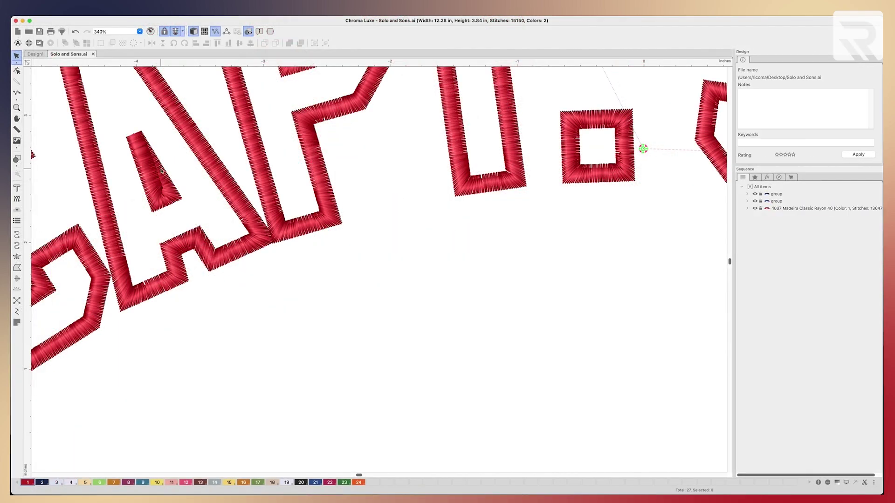
{"action": "right_click", "coordinate": [167, 179]}
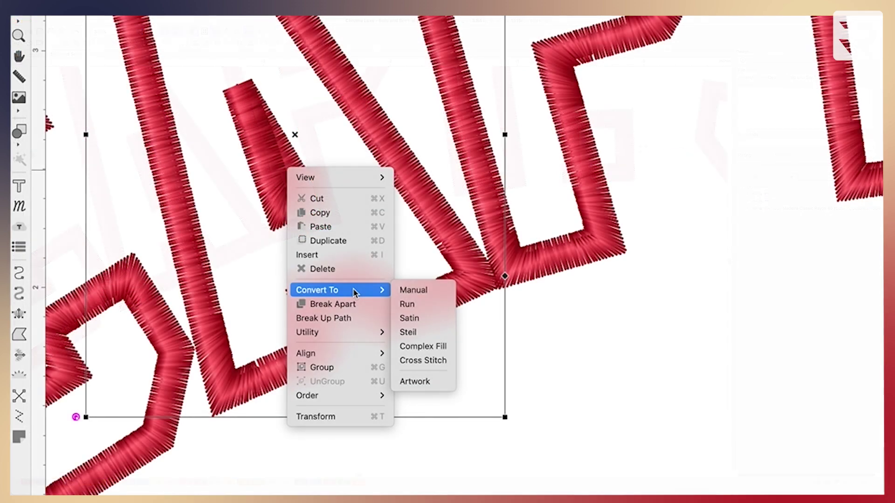
{"action": "left_click", "coordinate": [332, 304]}
{"action": "left_click", "coordinate": [339, 240]}
{"action": "left_click", "coordinate": [268, 169]}
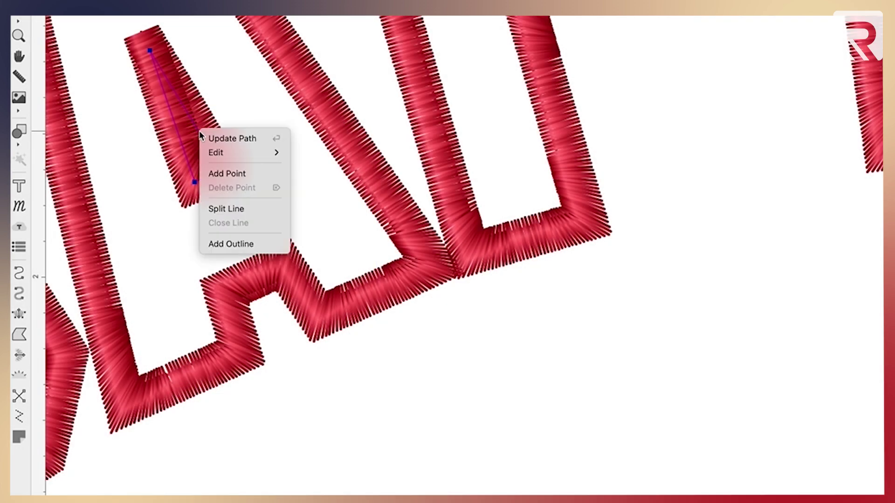
Edit the wedge's path, adding nodes and deleting its top point.
{"action": "left_click", "coordinate": [217, 174]}
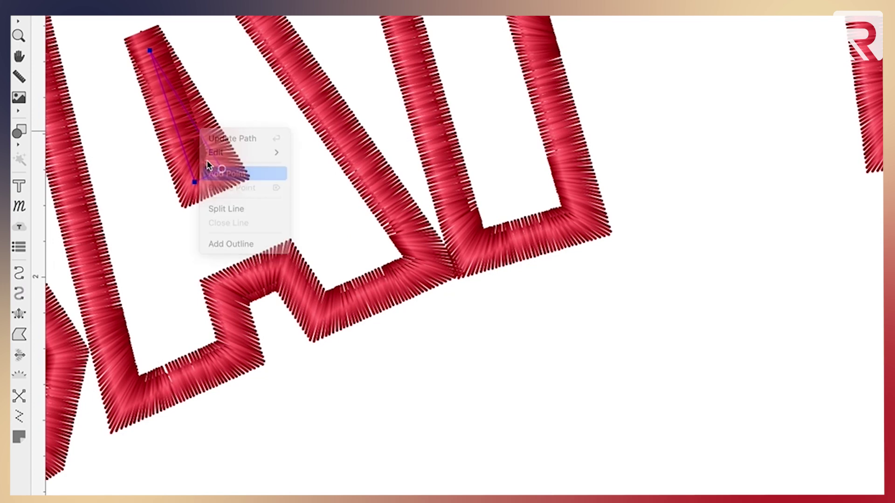
{"action": "right_click", "coordinate": [180, 140]}
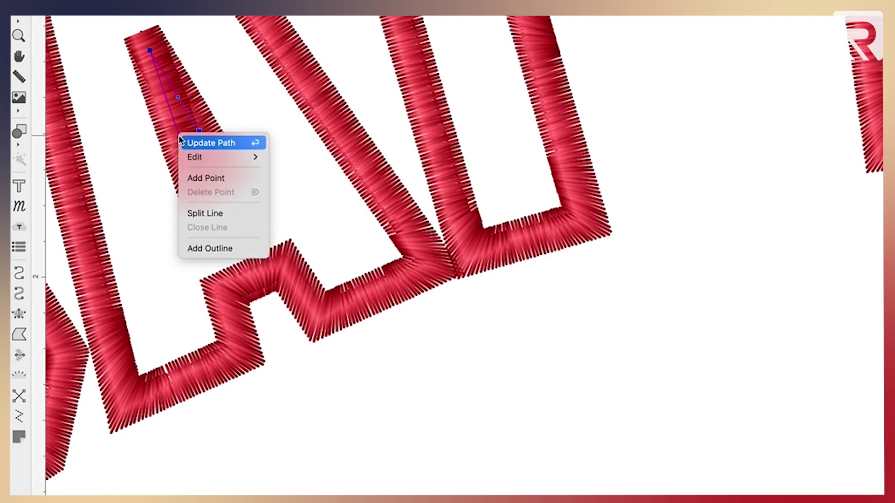
{"action": "left_click", "coordinate": [197, 178]}
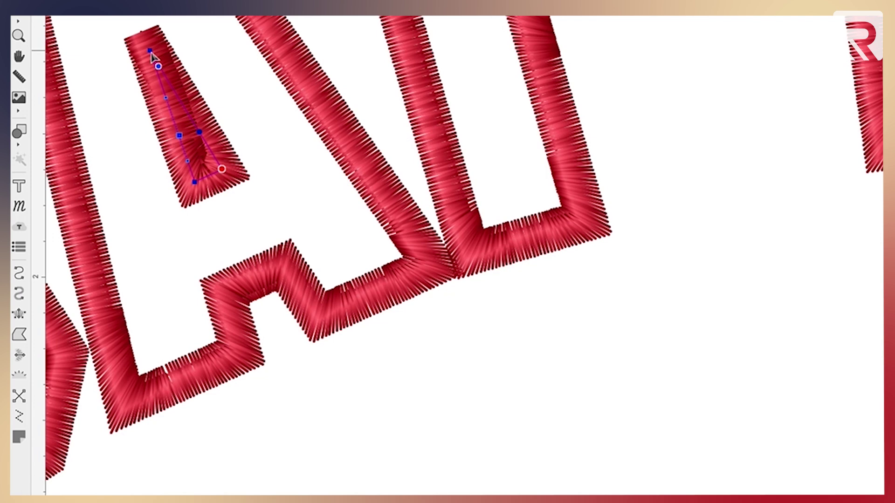
{"action": "right_click", "coordinate": [151, 54]}
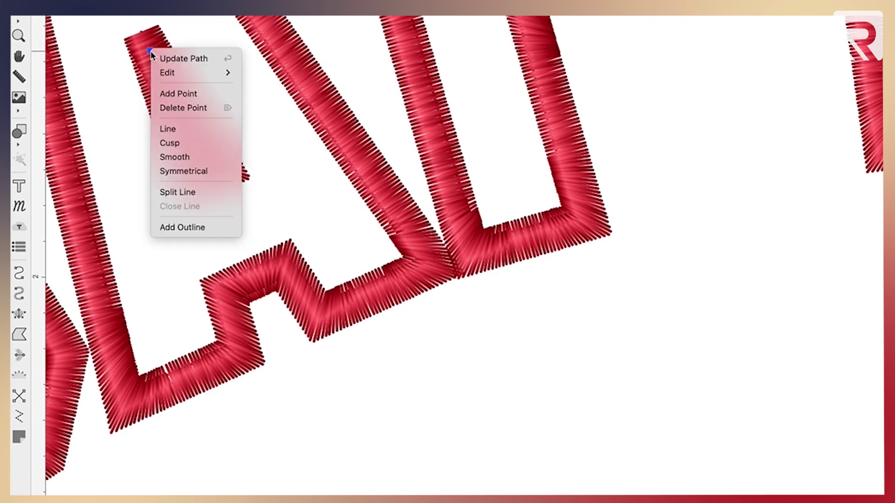
{"action": "left_click", "coordinate": [191, 111]}
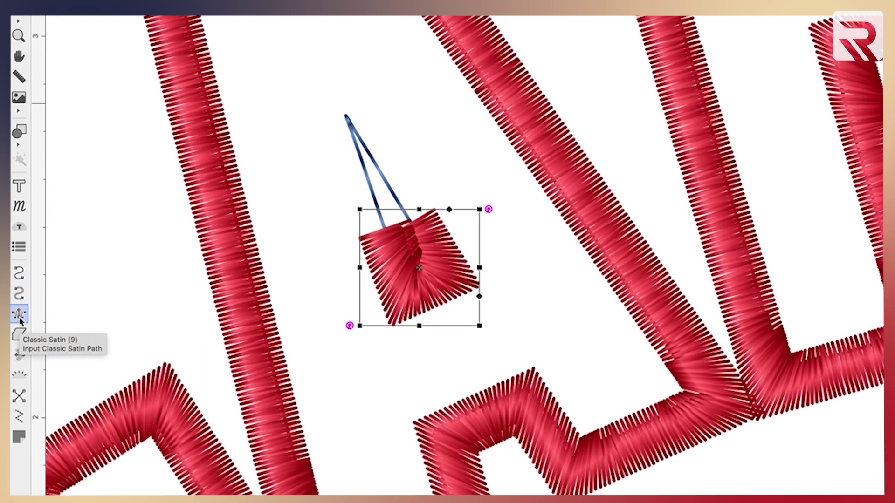
Draw a satin column up to a pointed tip inside the A at 0.30 density.
{"action": "left_click", "coordinate": [19, 314]}
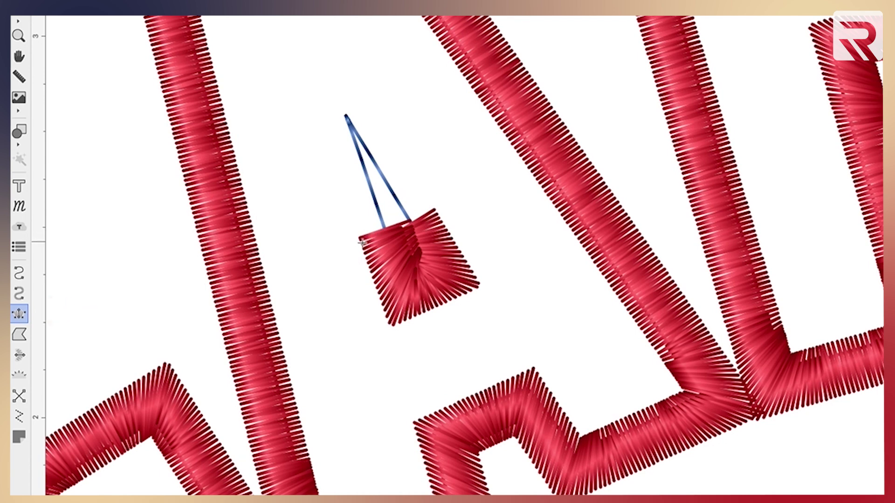
{"action": "left_click", "coordinate": [364, 243]}
{"action": "left_click", "coordinate": [439, 216]}
{"action": "left_click", "coordinate": [351, 188]}
{"action": "left_click", "coordinate": [409, 167]}
{"action": "left_click", "coordinate": [339, 136]}
{"action": "left_click", "coordinate": [378, 120]}
{"action": "left_click", "coordinate": [331, 105]}
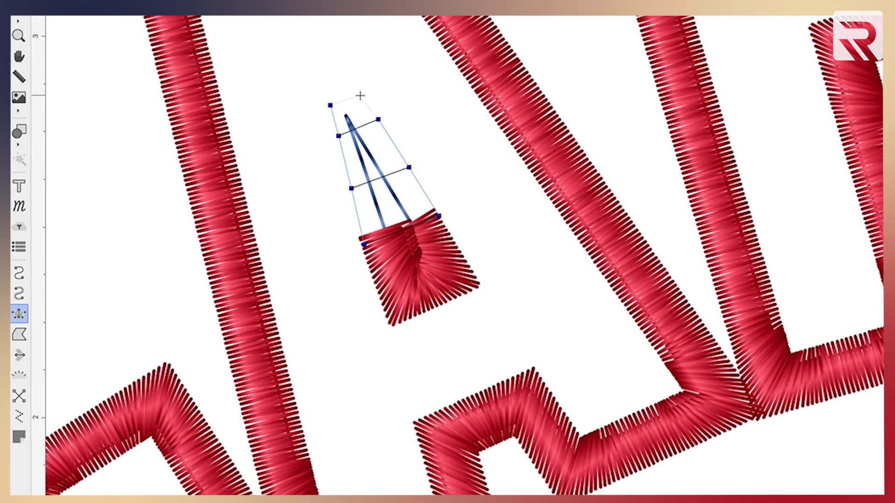
{"action": "left_click", "coordinate": [361, 94]}
{"action": "left_click", "coordinate": [317, 57]}
{"action": "left_click", "coordinate": [333, 52]}
{"action": "left_click", "coordinate": [317, 38]}
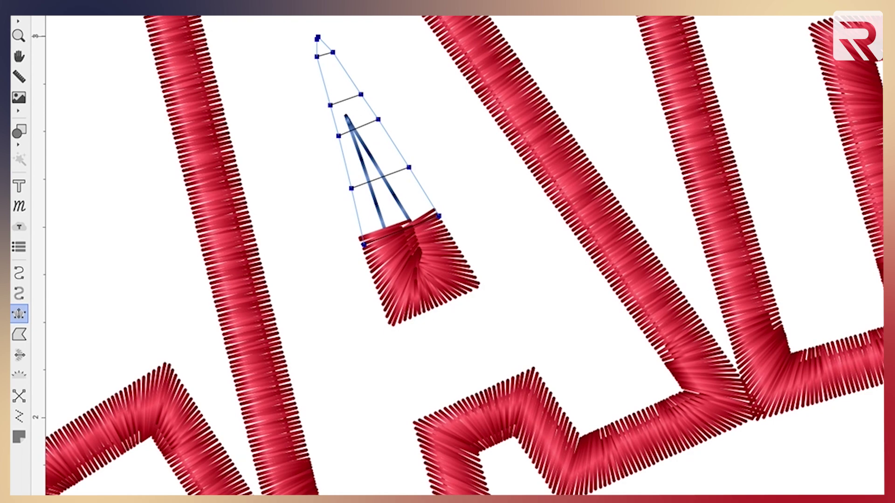
{"action": "key", "text": "Return"}
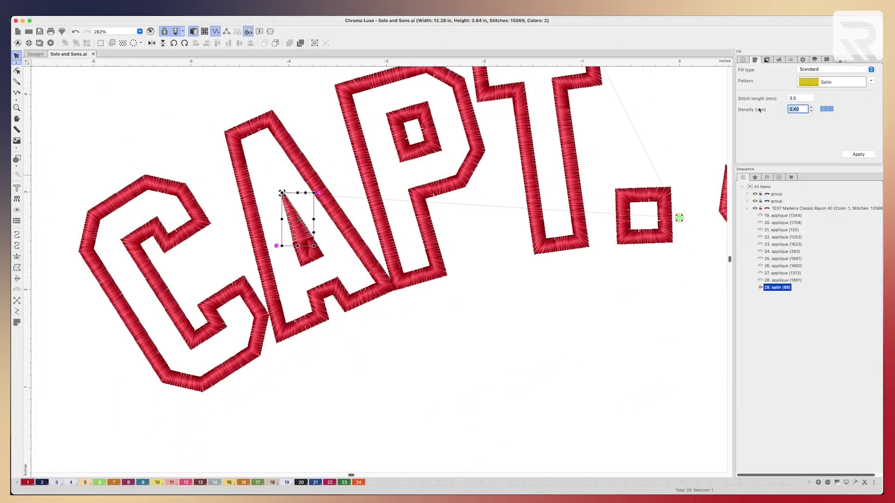
{"action": "type", "text": "0.30"}
{"action": "key", "text": "Return"}
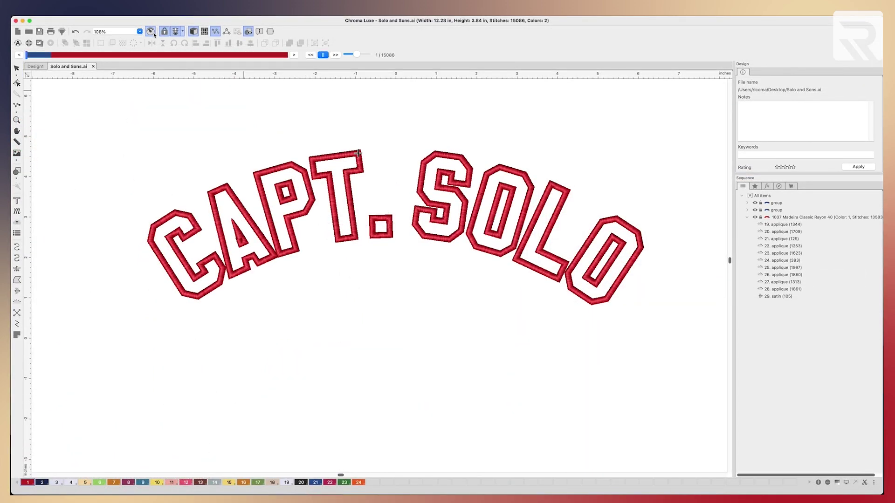
Preview the stitch-out, then recolour all CAPT. SOLO lettering to gold thread 1061 (colour 5).
{"action": "left_click", "coordinate": [151, 31]}
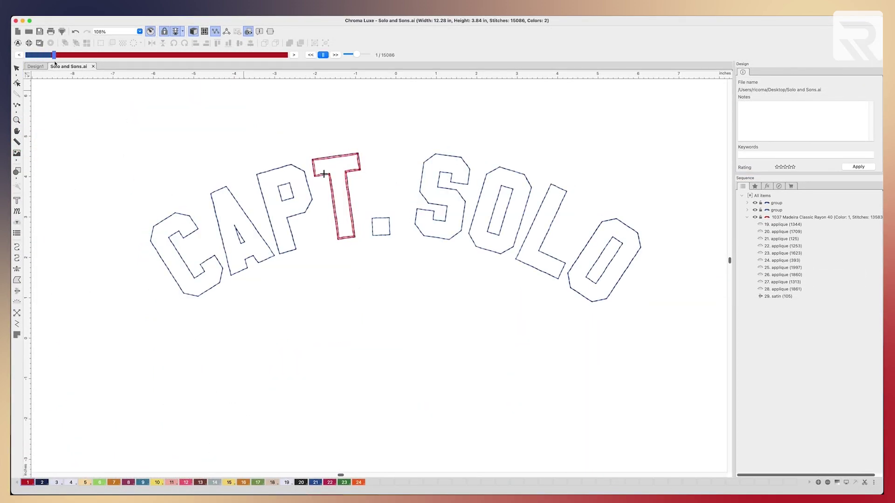
{"action": "left_click_drag", "start_coordinate": [55, 63], "coordinate": [207, 48]}
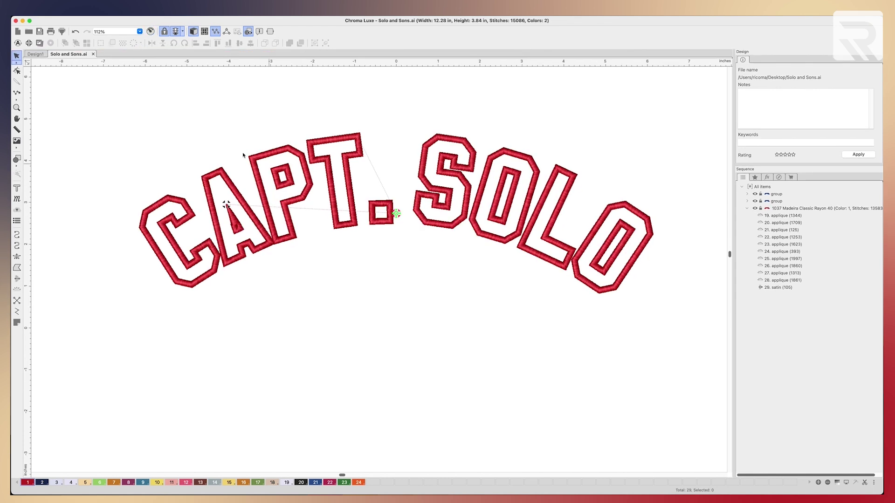
{"action": "left_click_drag", "start_coordinate": [57, 84], "coordinate": [683, 347]}
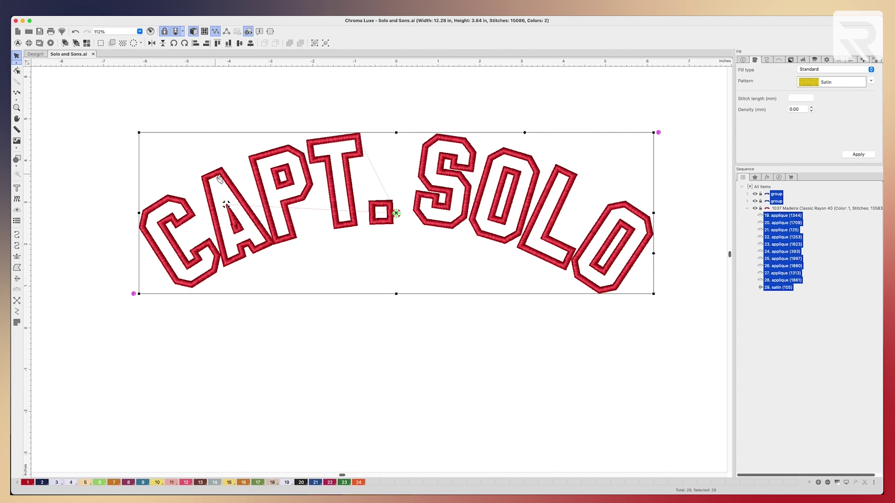
{"action": "left_click", "coordinate": [84, 483]}
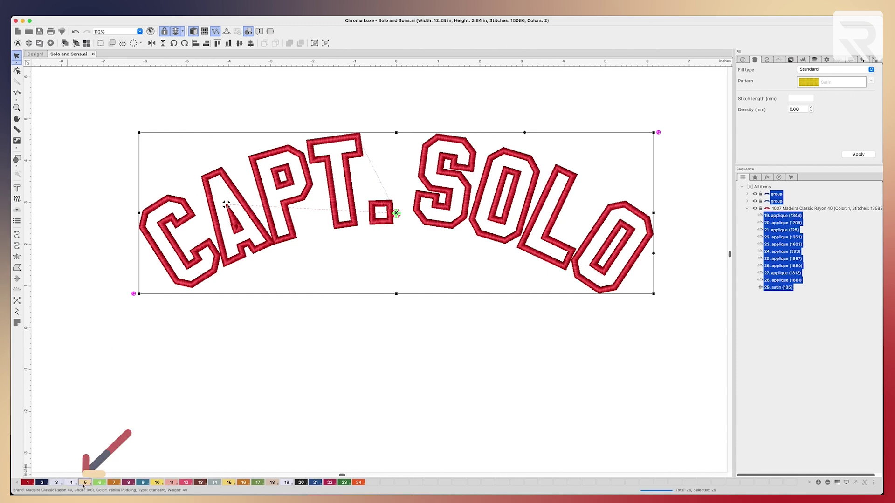
{"action": "left_click", "coordinate": [156, 418]}
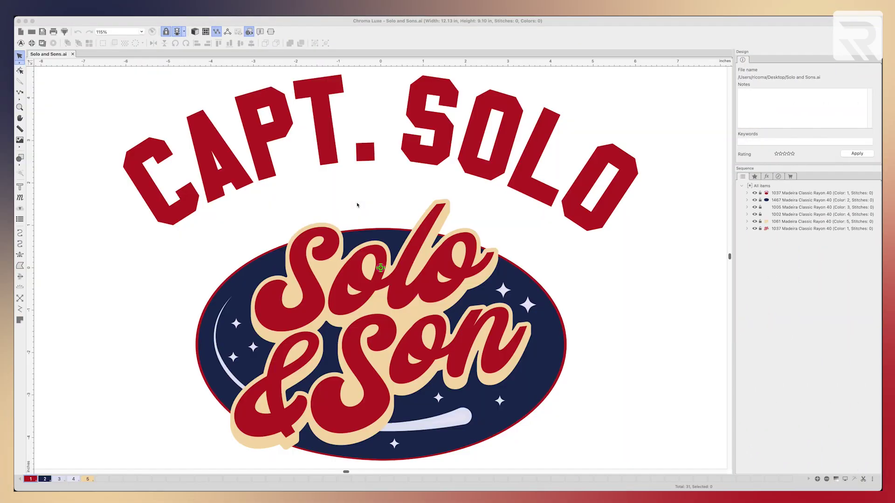
Remove CAPT. SOLO and convert the navy ellipse to a complex fill.
{"action": "left_click_drag", "start_coordinate": [124, 80], "coordinate": [611, 256]}
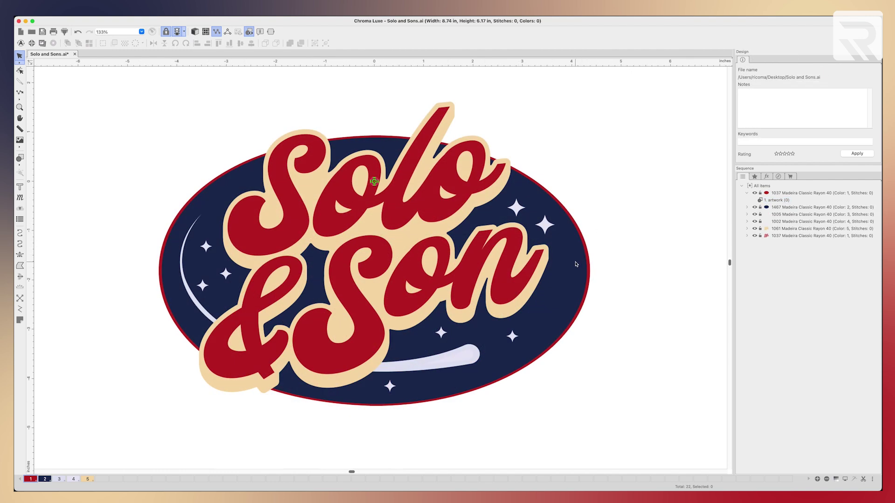
{"action": "left_click", "coordinate": [578, 265]}
{"action": "left_click", "coordinate": [578, 264]}
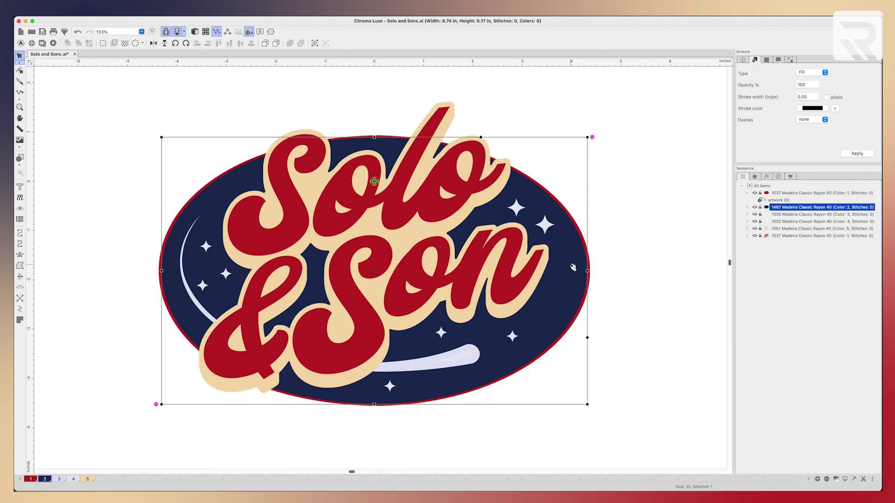
{"action": "right_click", "coordinate": [573, 266]}
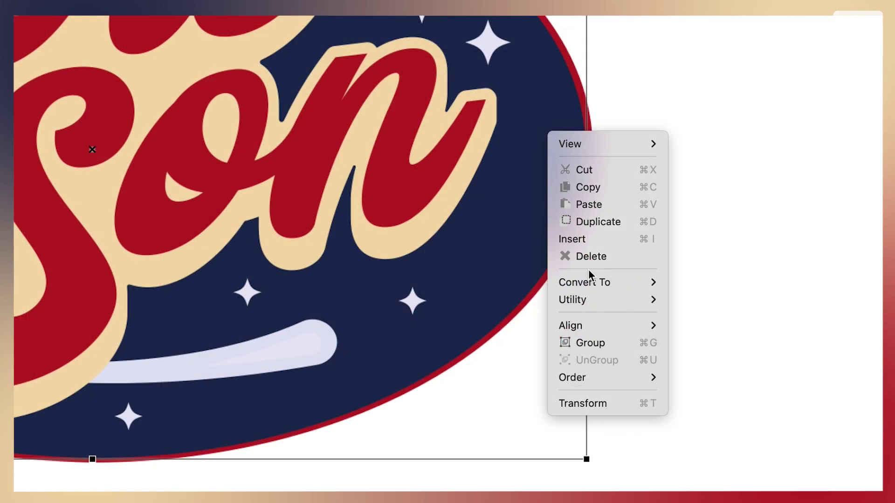
{"action": "mouse_move", "coordinate": [586, 280]}
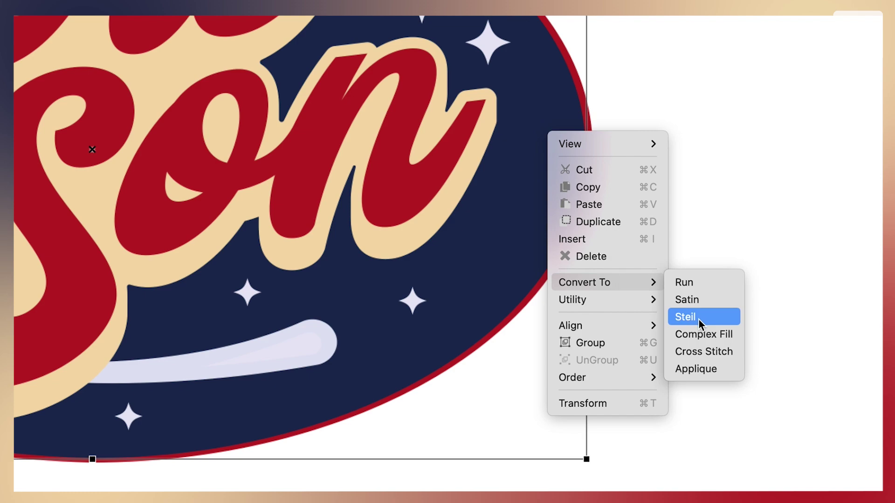
{"action": "left_click", "coordinate": [700, 335]}
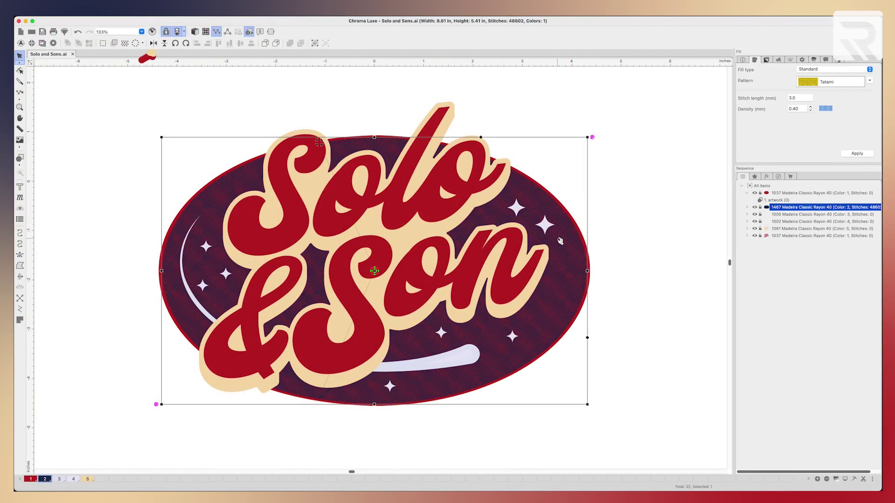
Give the ellipse fill 0.35 mm density and a near-horizontal stitch angle in realistic view.
{"action": "left_click", "coordinate": [195, 34]}
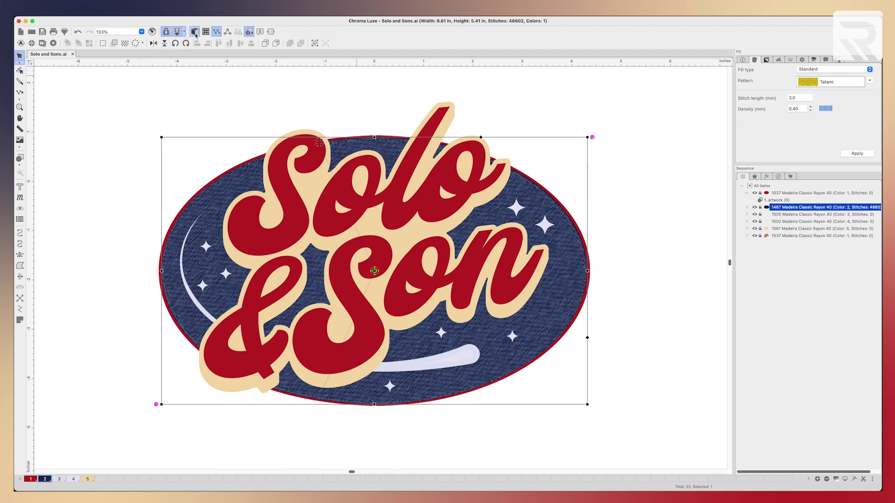
{"action": "double_click", "coordinate": [796, 109]}
{"action": "key", "text": "BackSpace"}
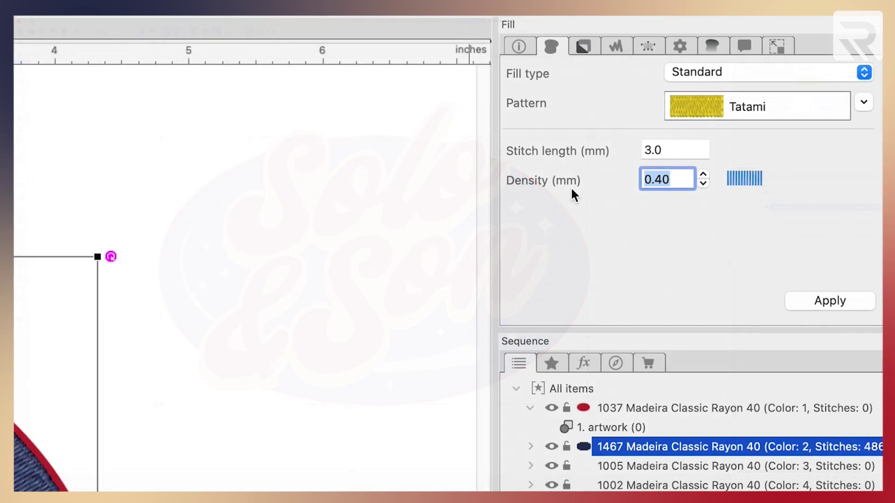
{"action": "type", "text": ".35"}
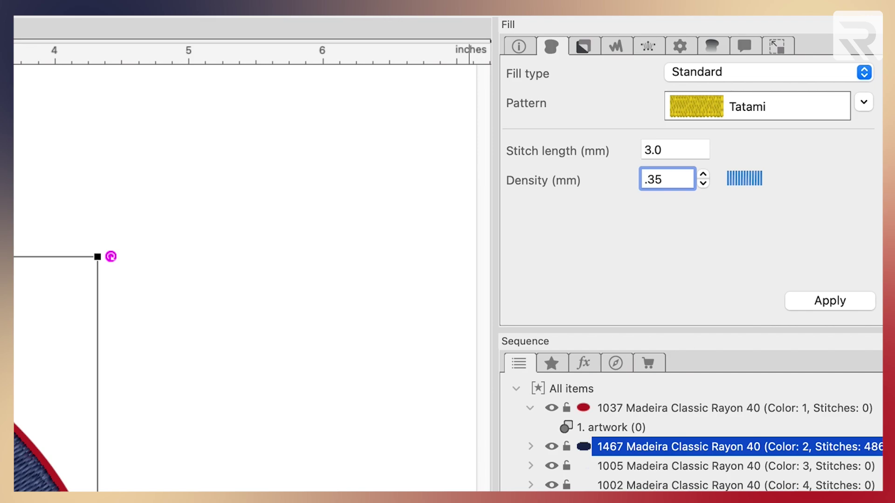
{"action": "key", "text": "Return"}
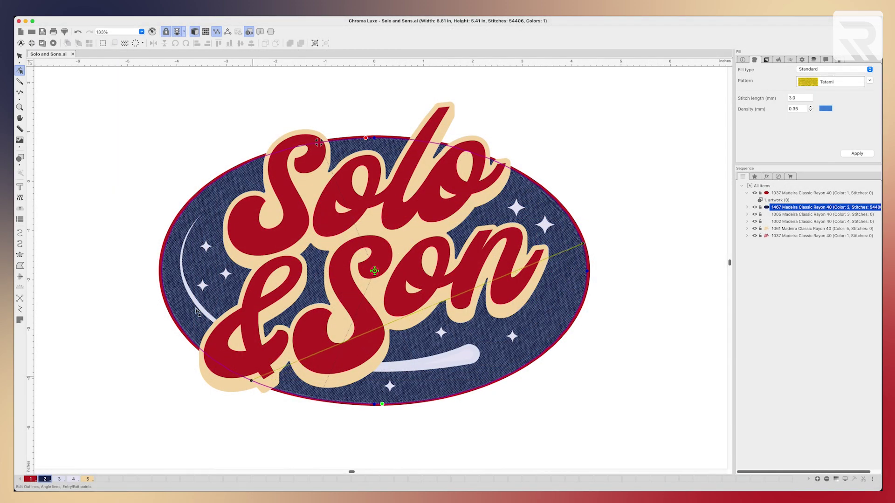
{"action": "left_click_drag", "start_coordinate": [162, 270], "coordinate": [164, 250]}
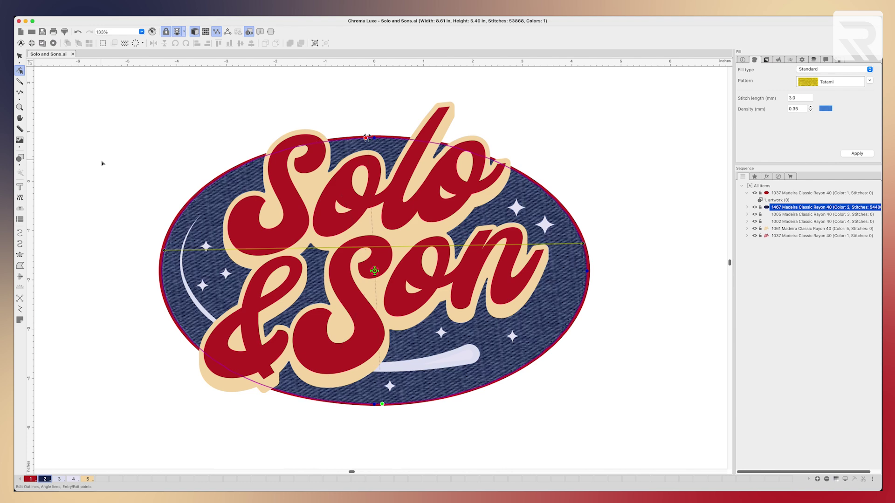
{"action": "key", "text": "super+equal"}
{"action": "key", "text": "Escape"}
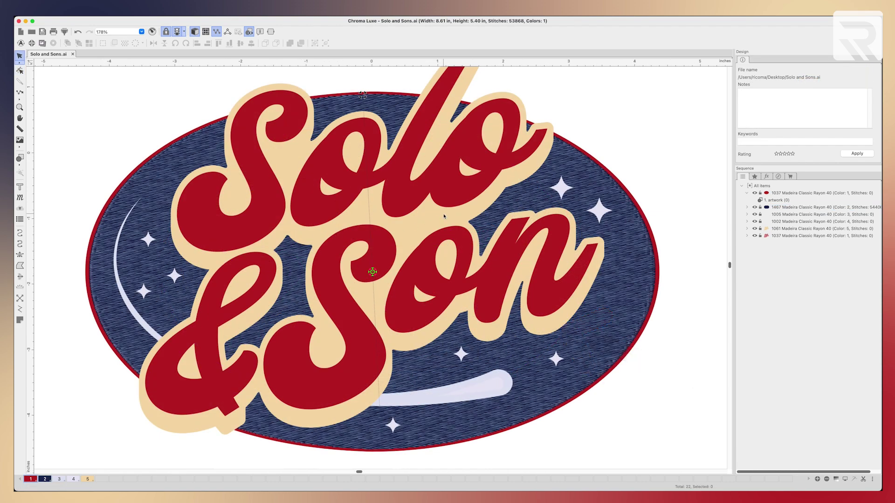
Convert the layer behind the Solo & Son lettering into a horizontal Tatami fill at 0.35 mm.
{"action": "left_click", "coordinate": [297, 242]}
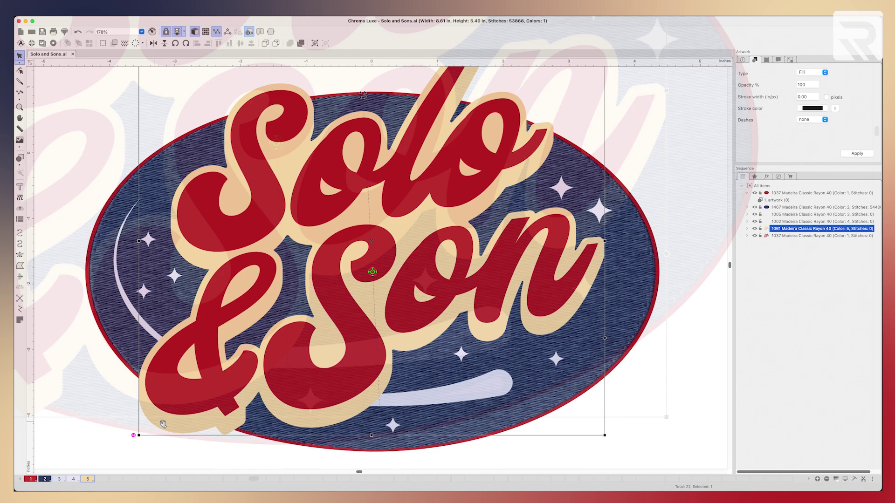
{"action": "right_click", "coordinate": [572, 308]}
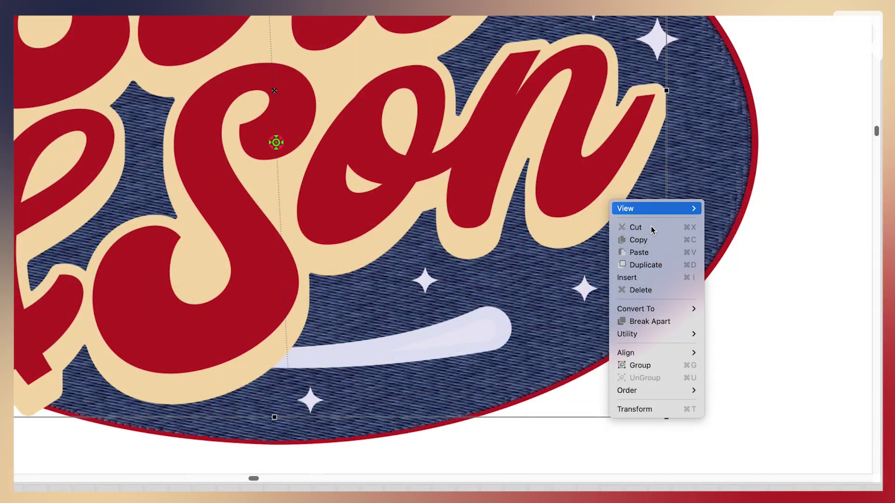
{"action": "mouse_move", "coordinate": [665, 310]}
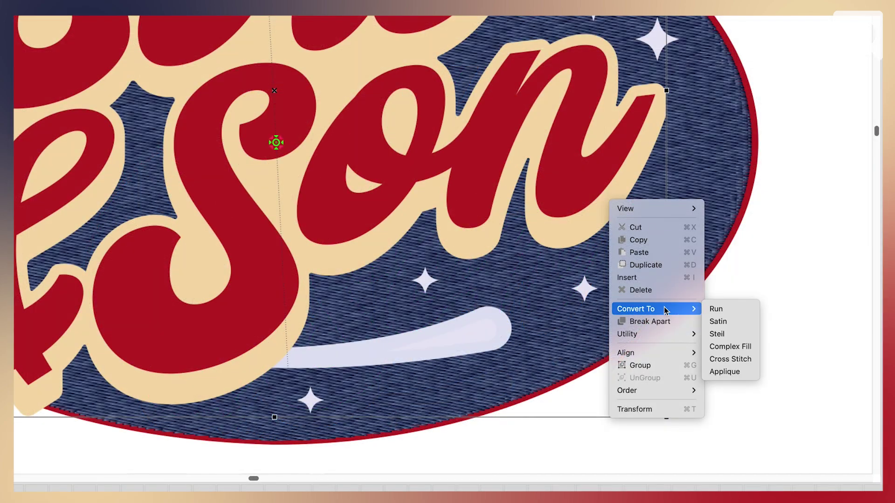
{"action": "left_click", "coordinate": [743, 348]}
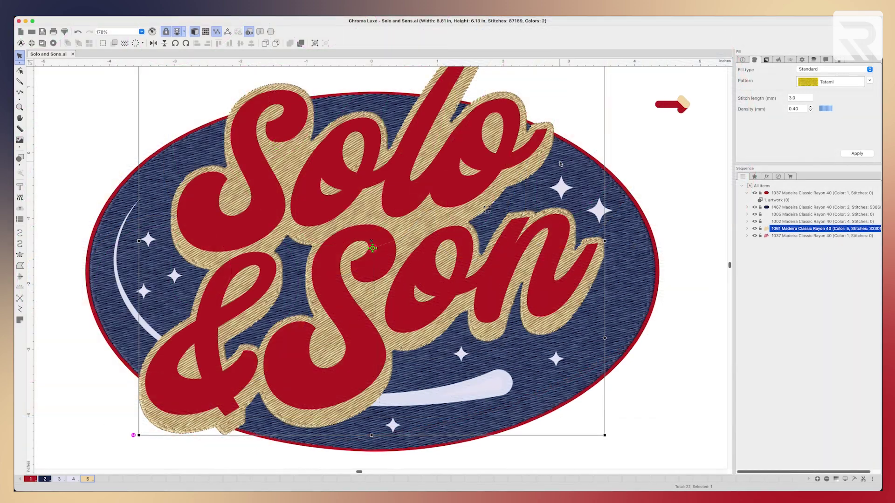
{"action": "left_click", "coordinate": [803, 109]}
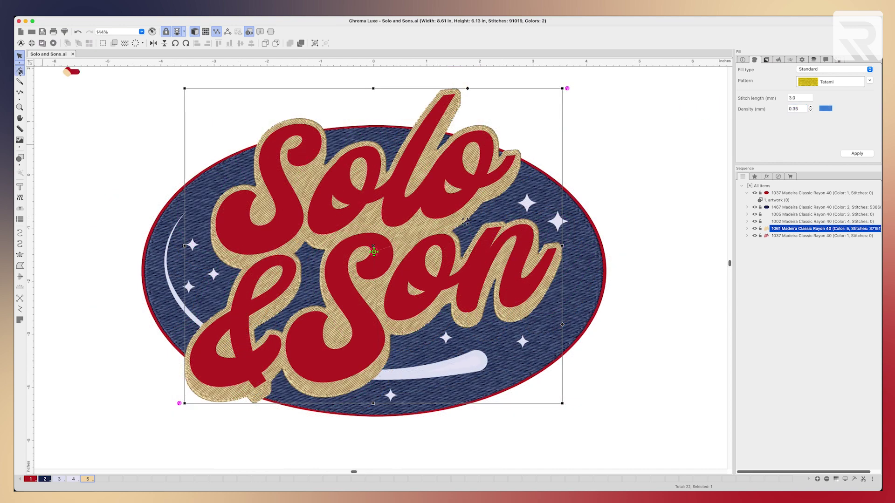
{"action": "left_click", "coordinate": [20, 71]}
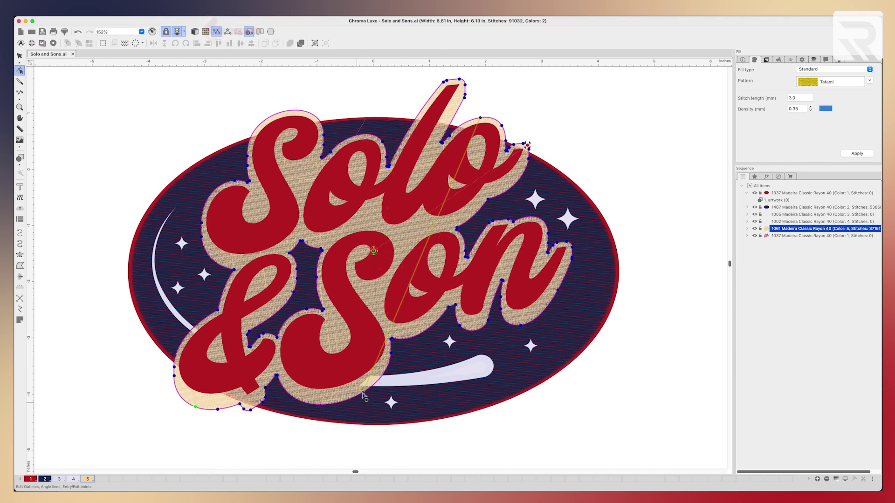
{"action": "left_click_drag", "start_coordinate": [364, 393], "coordinate": [224, 242]}
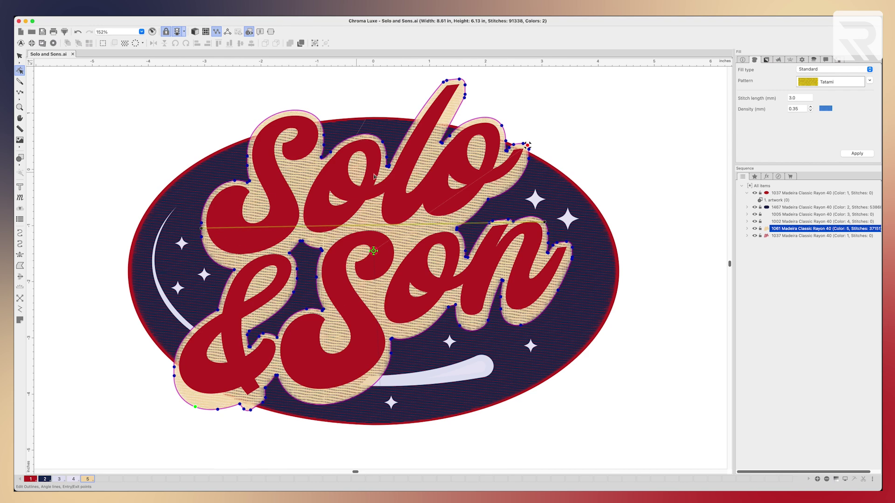
{"action": "key", "text": "Escape"}
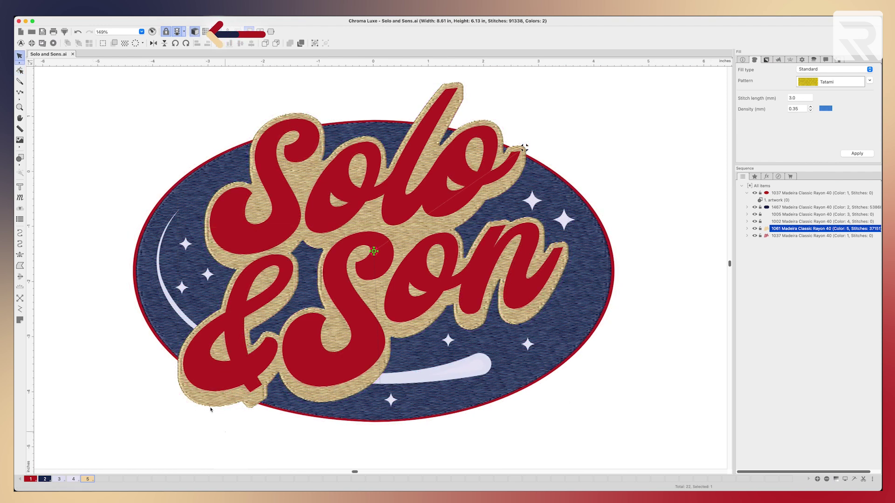
Turn off perpendicular underlay on the gold shadow fill, dropping the total to 85,497 stitches.
{"action": "left_click", "coordinate": [213, 409]}
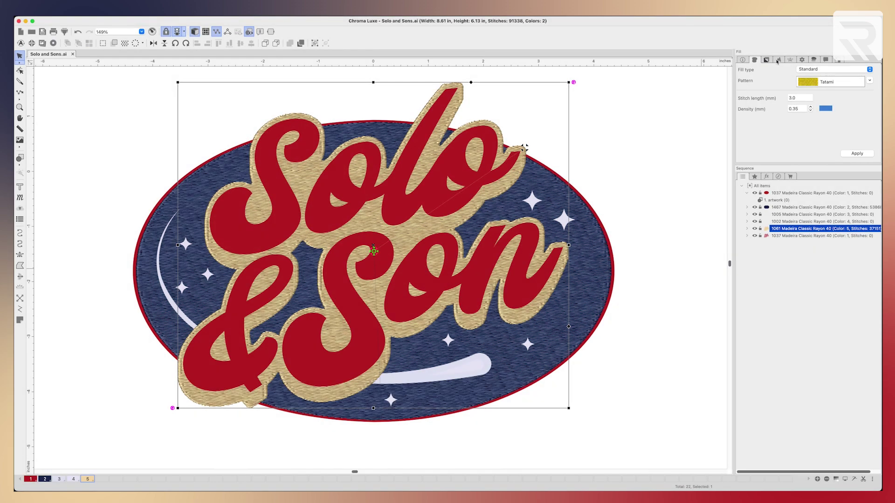
{"action": "left_click", "coordinate": [778, 60]}
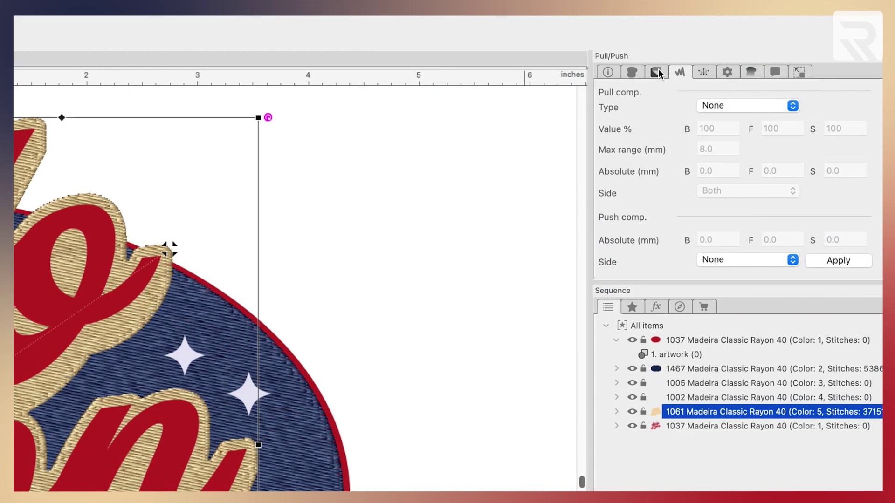
{"action": "left_click", "coordinate": [657, 73]}
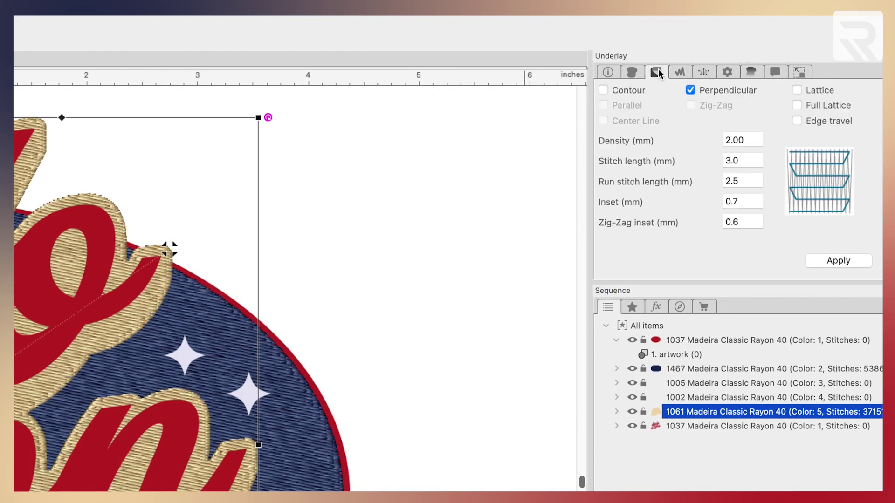
{"action": "left_click", "coordinate": [691, 90]}
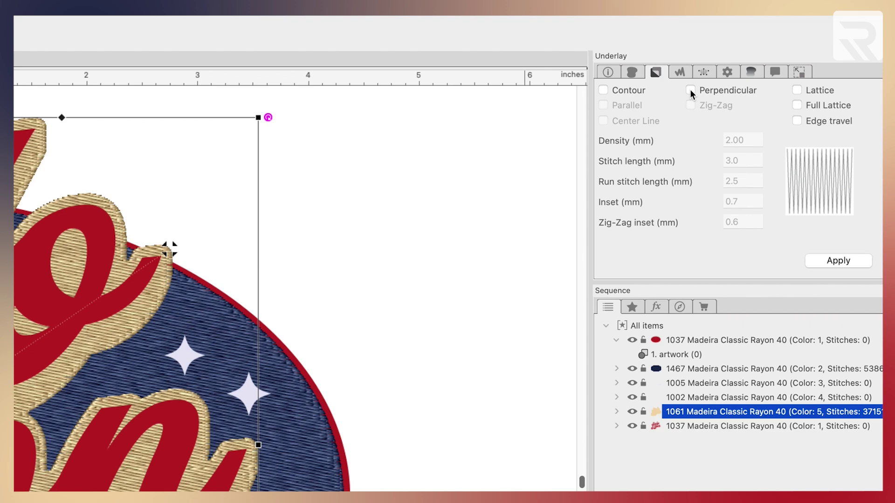
{"action": "left_click", "coordinate": [836, 264]}
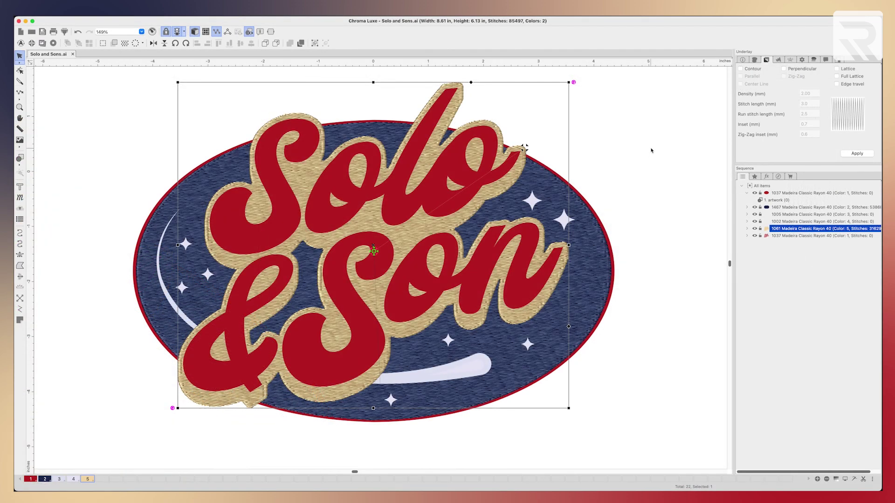
{"action": "left_click", "coordinate": [651, 149]}
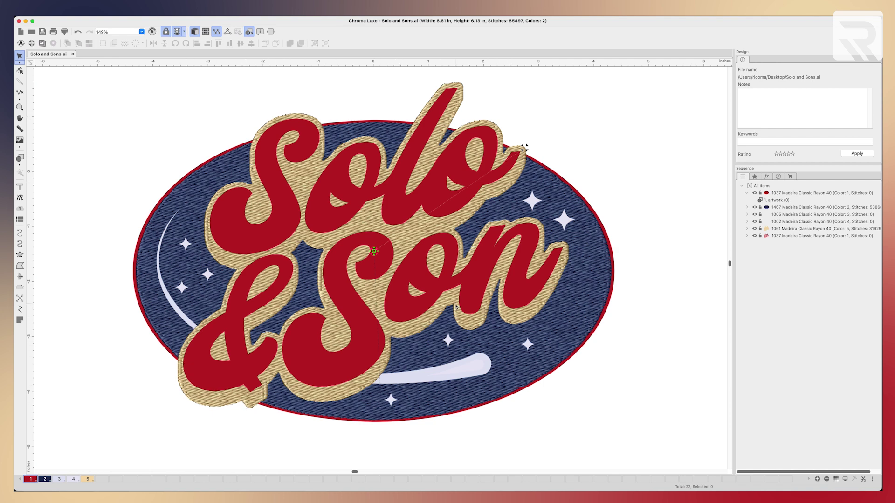
Duplicate the gold fill and convert the copy to a 2.5 mm steil border at 0.35 density.
{"action": "left_click", "coordinate": [464, 102]}
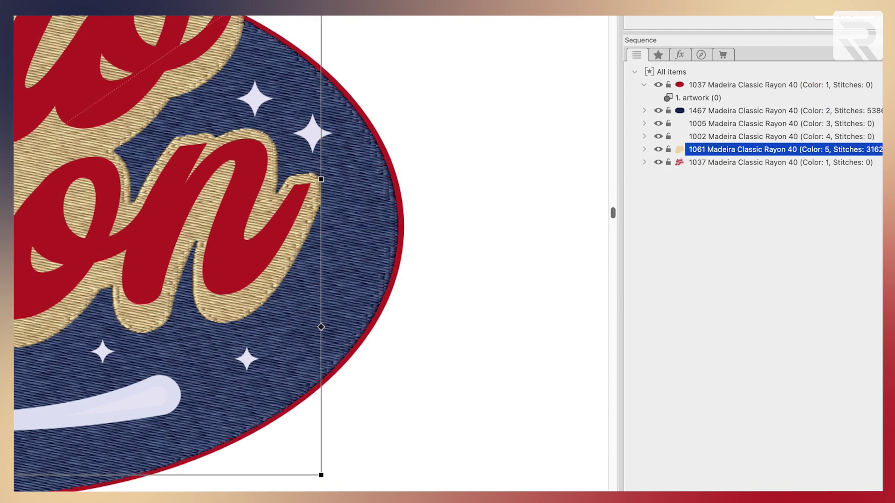
{"action": "key", "text": "super+d"}
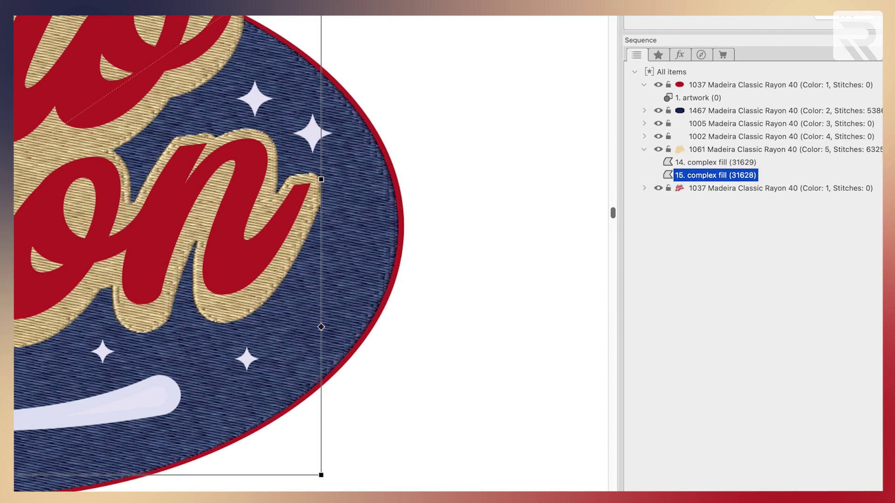
{"action": "right_click", "coordinate": [689, 177]}
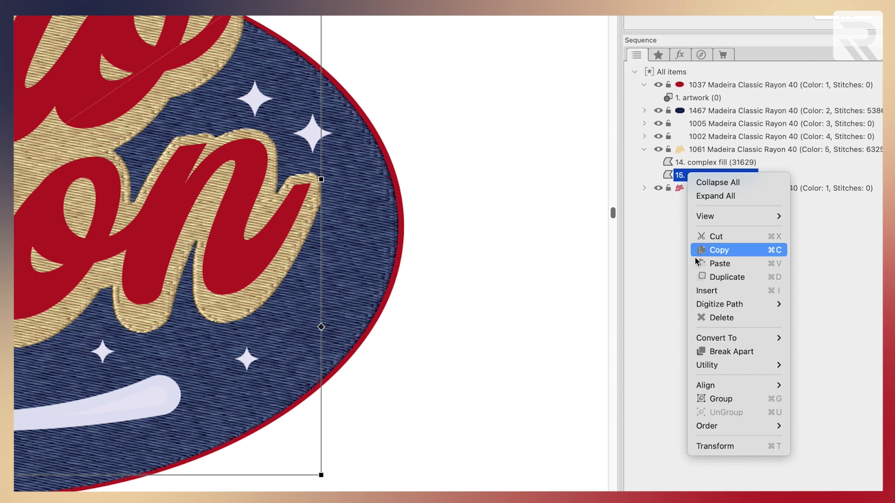
{"action": "mouse_move", "coordinate": [721, 338]}
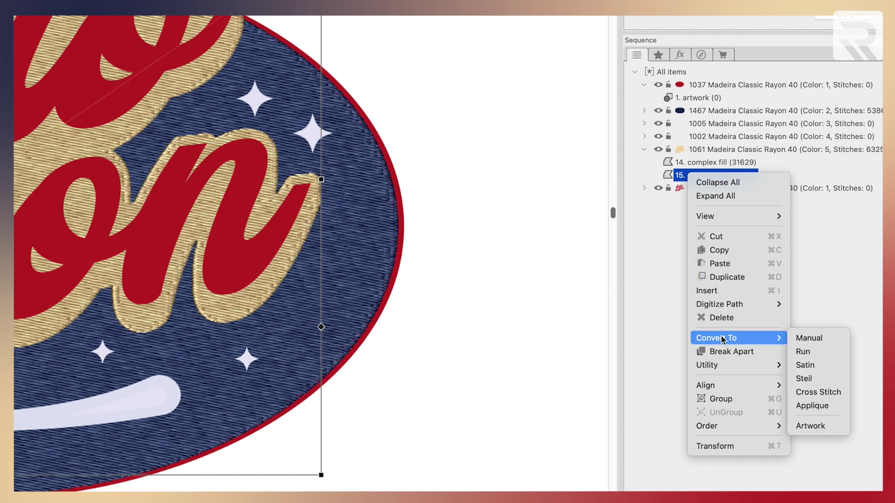
{"action": "left_click", "coordinate": [801, 381]}
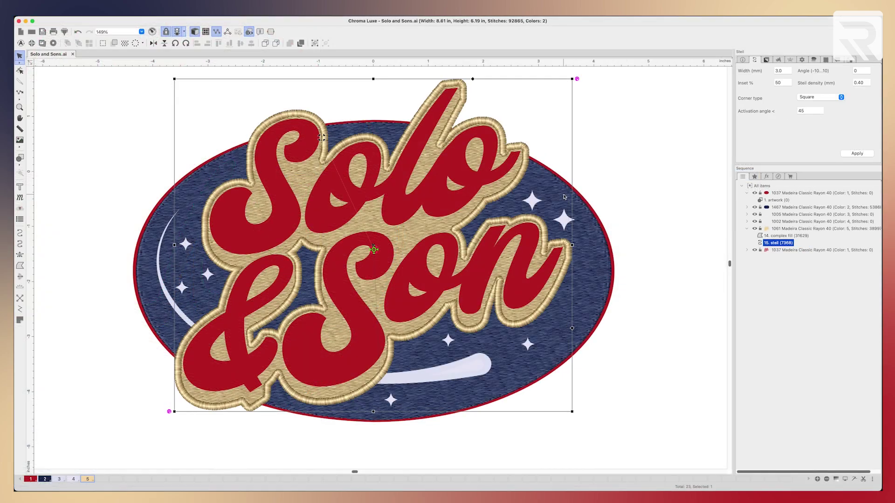
{"action": "double_click", "coordinate": [783, 70]}
{"action": "type", "text": "2.5"}
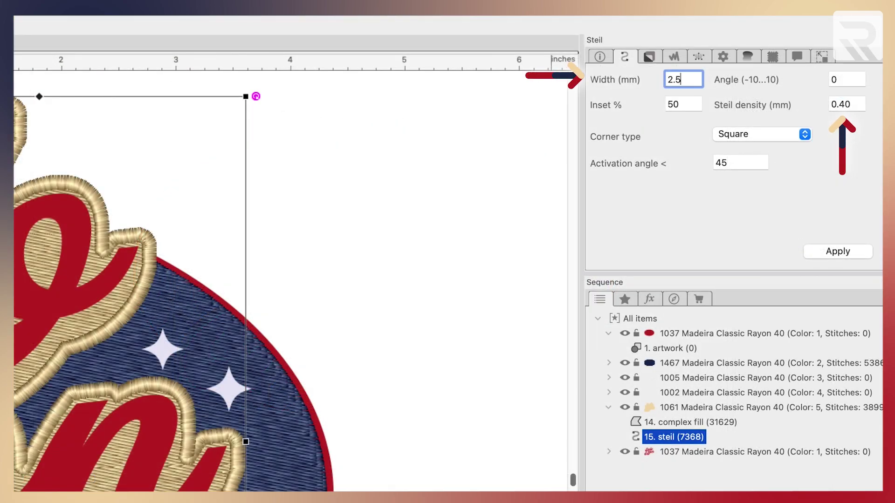
{"action": "double_click", "coordinate": [846, 104]}
{"action": "type", "text": ".35"}
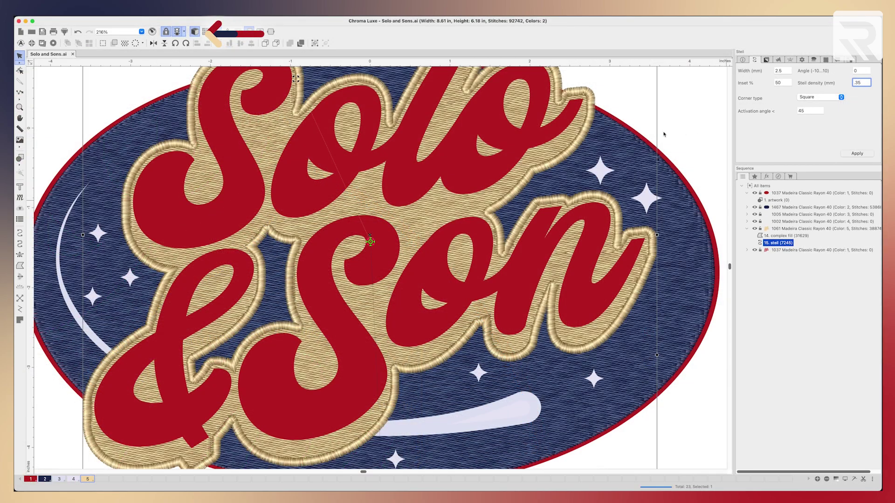
{"action": "key", "text": "Return"}
{"action": "key", "text": "super+equal"}
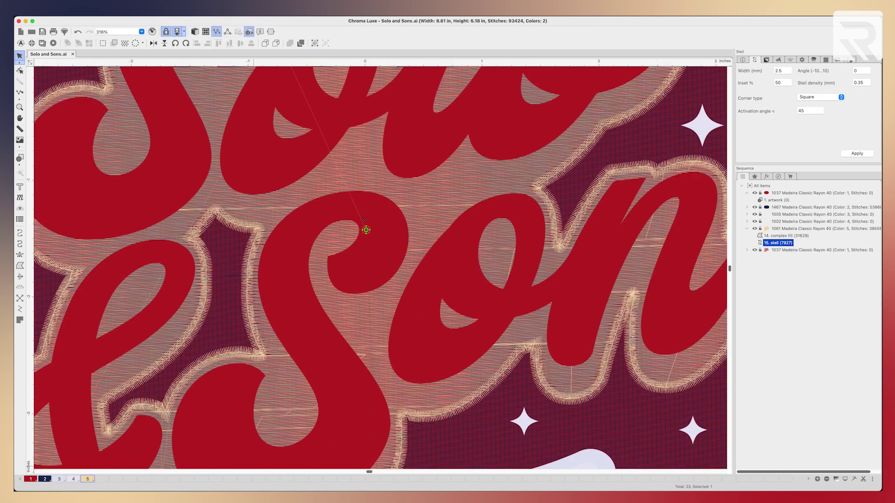
Make the border white thread colour 4 and remove its parallel underlay.
{"action": "left_click", "coordinate": [76, 480]}
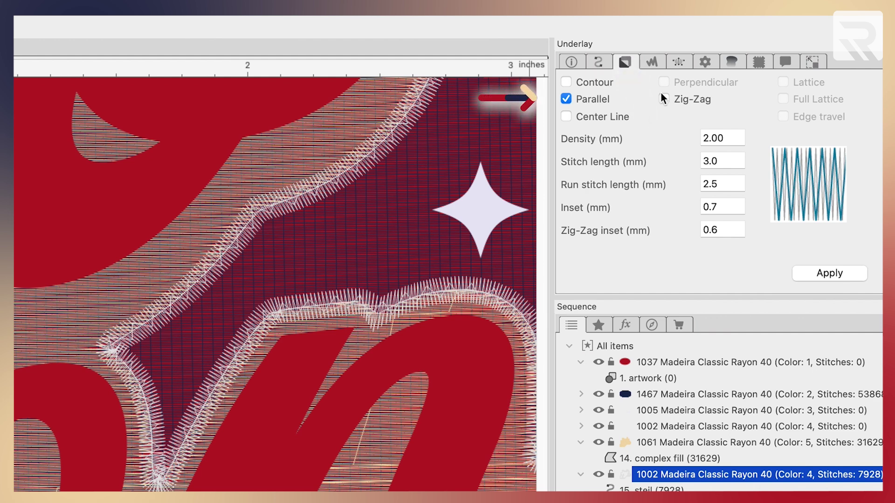
{"action": "left_click", "coordinate": [564, 99]}
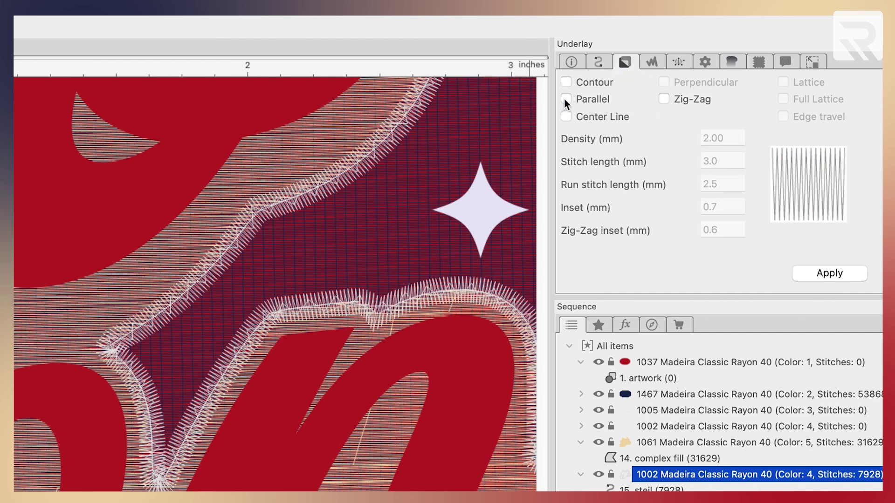
{"action": "left_click", "coordinate": [839, 280]}
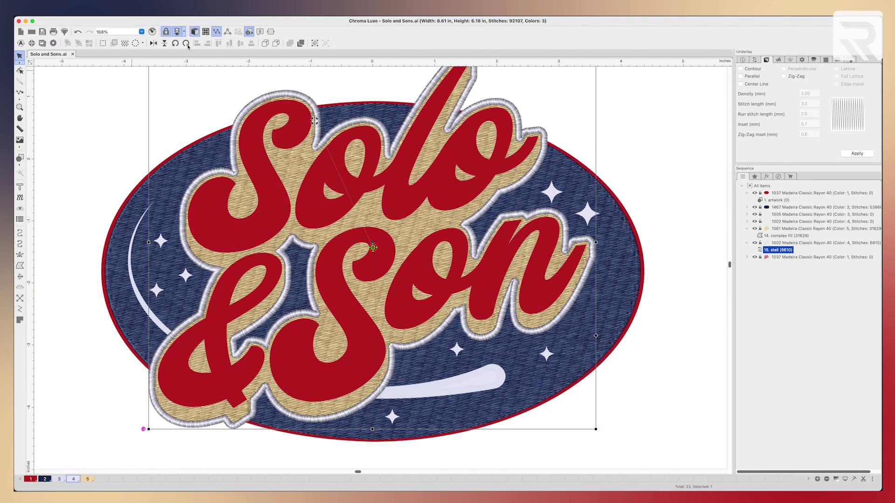
Select the white steil border and show its editable outline nodes.
{"action": "left_click", "coordinate": [115, 108]}
{"action": "scroll", "coordinate": [366, 239], "scroll_direction": "up", "scroll_amount": 3}
{"action": "scroll", "coordinate": [365, 240], "scroll_direction": "up", "scroll_amount": 2}
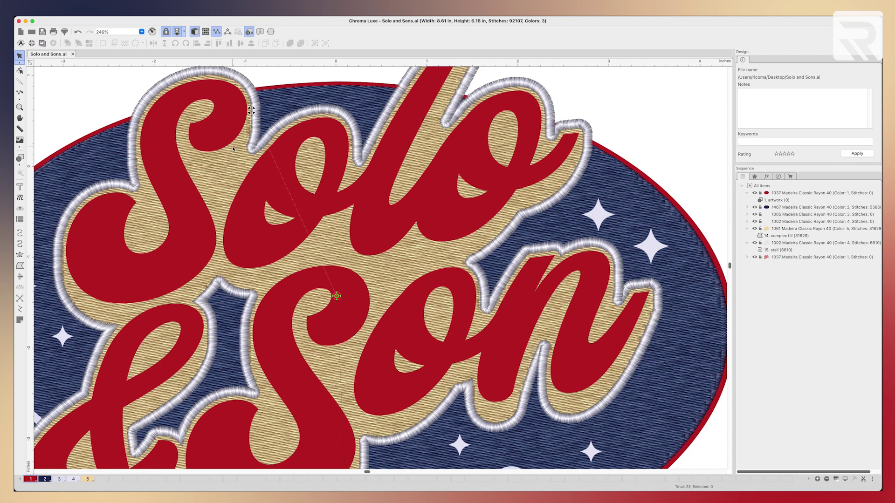
{"action": "left_click", "coordinate": [258, 148]}
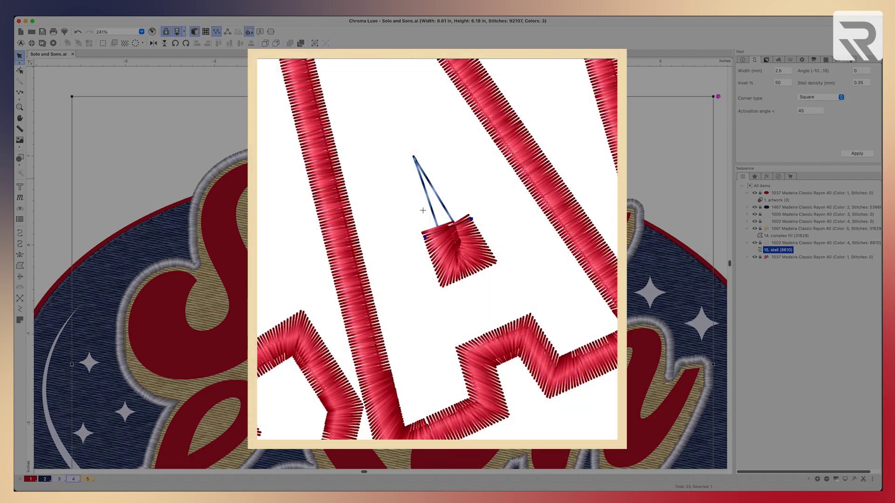
{"action": "left_click", "coordinate": [19, 70]}
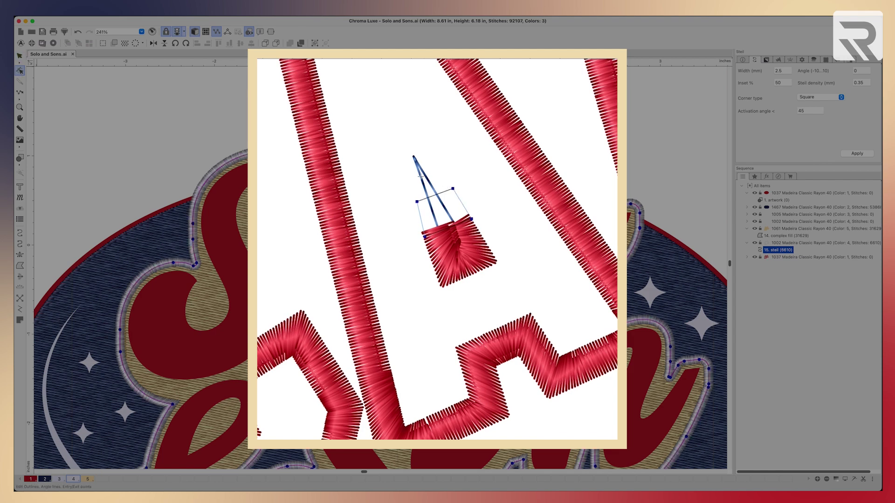
Delete the two nodes at the notch between S and o, then update the border path.
{"action": "scroll", "coordinate": [294, 192], "scroll_direction": "up", "scroll_amount": 5}
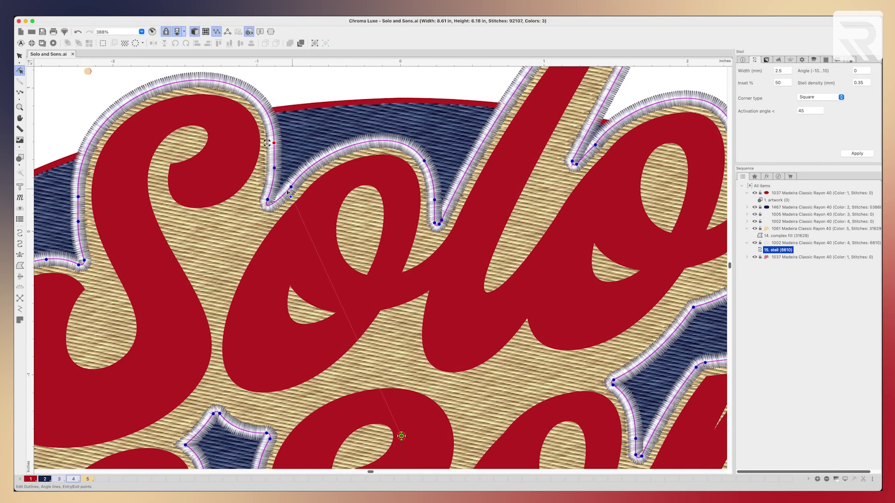
{"action": "scroll", "coordinate": [288, 192], "scroll_direction": "up", "scroll_amount": 3}
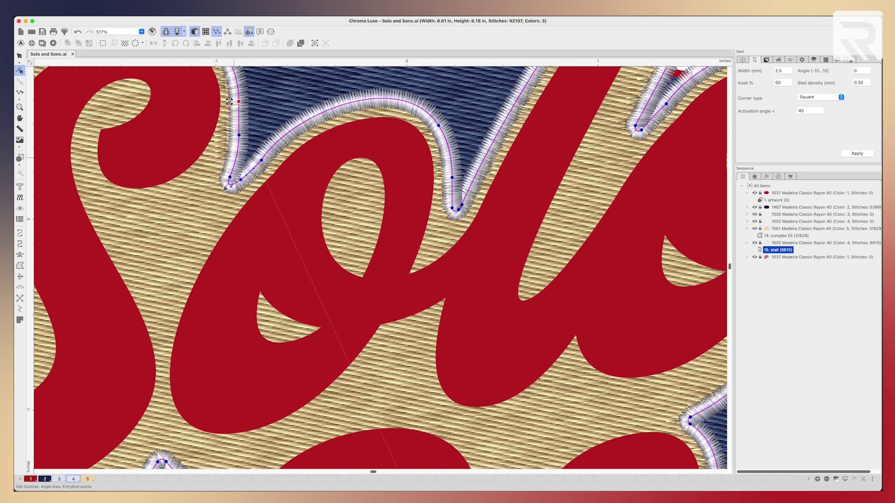
{"action": "right_click", "coordinate": [229, 185]}
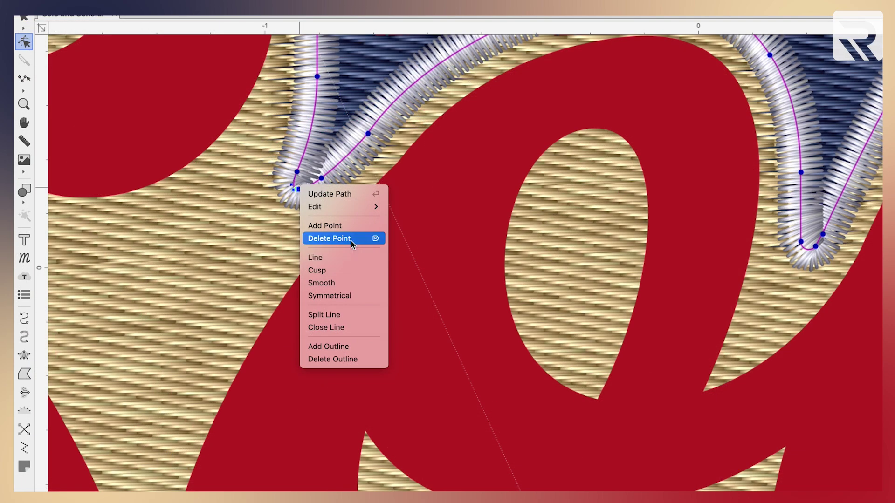
{"action": "left_click", "coordinate": [351, 241]}
{"action": "right_click", "coordinate": [299, 189]}
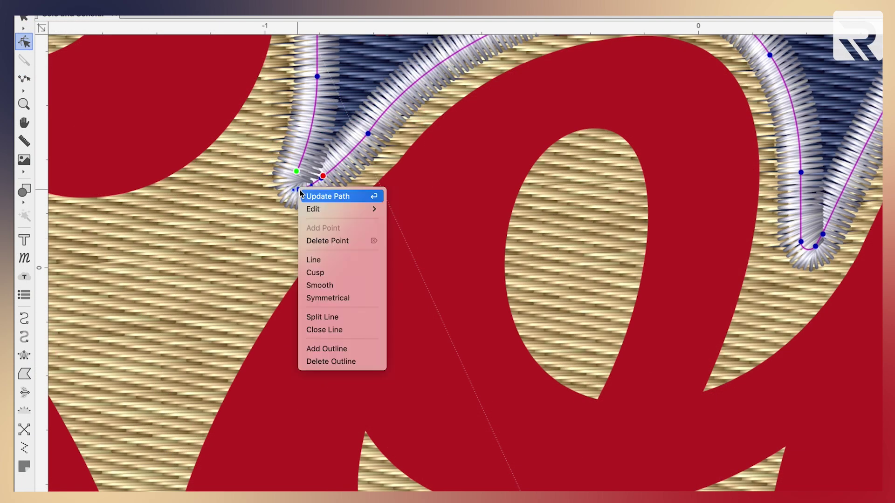
{"action": "left_click", "coordinate": [340, 241]}
{"action": "key", "text": "Return"}
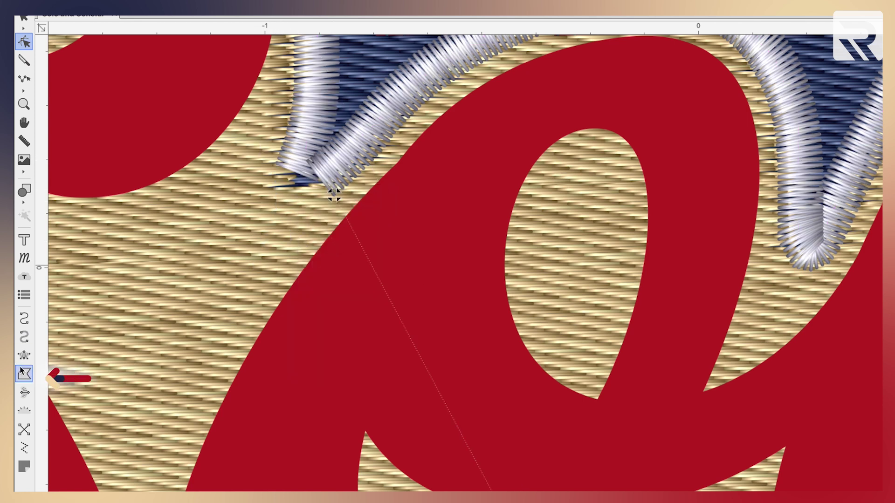
Draw a new red fill shape covering the gap at the letter tip.
{"action": "key", "text": "f"}
{"action": "left_click", "coordinate": [284, 151]}
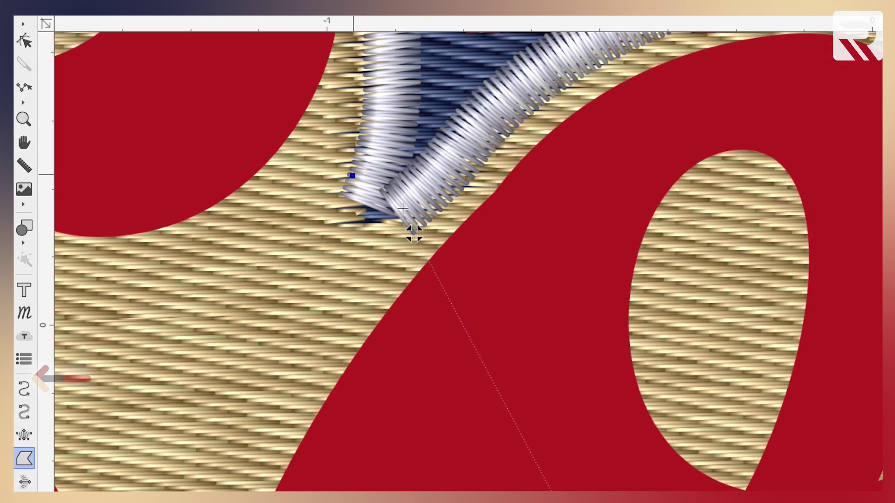
{"action": "left_click", "coordinate": [428, 214]}
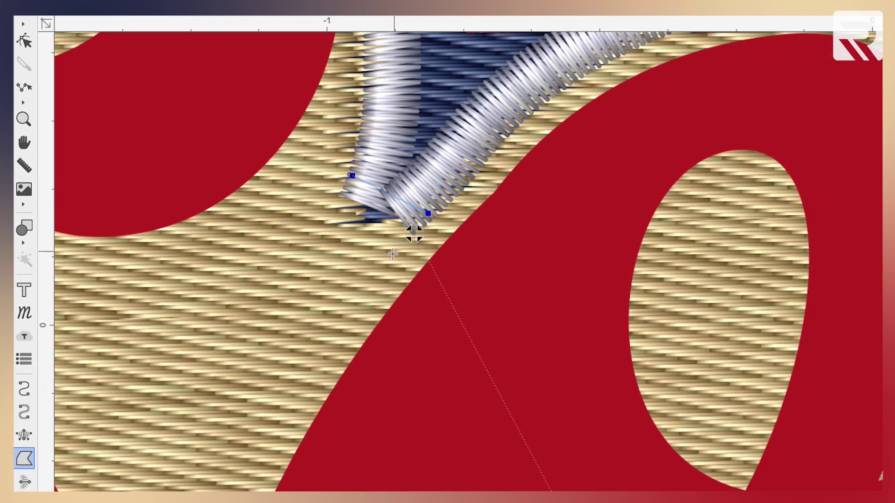
{"action": "left_click", "coordinate": [379, 263]}
{"action": "left_click", "coordinate": [339, 306]}
{"action": "left_click", "coordinate": [343, 261]}
{"action": "left_click", "coordinate": [348, 211]}
{"action": "key", "text": "Return"}
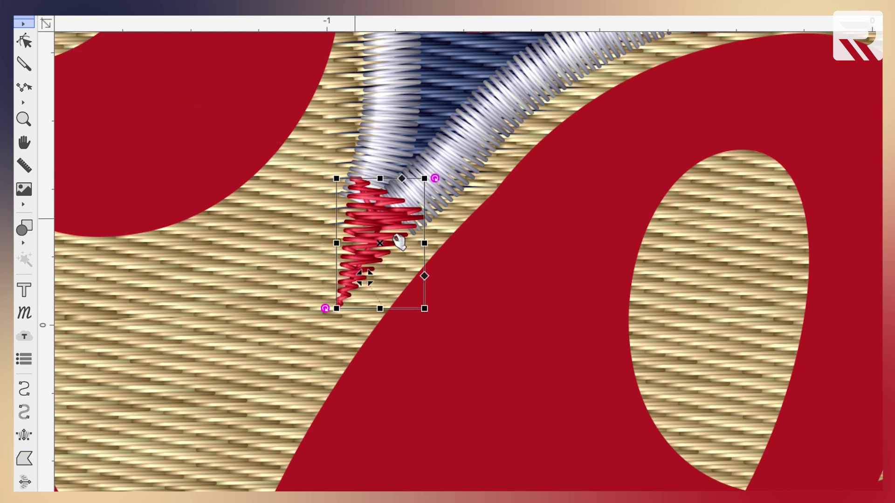
Convert the red tip shape to satin and adjust its stitch angle.
{"action": "right_click", "coordinate": [378, 213]}
{"action": "mouse_move", "coordinate": [426, 352]}
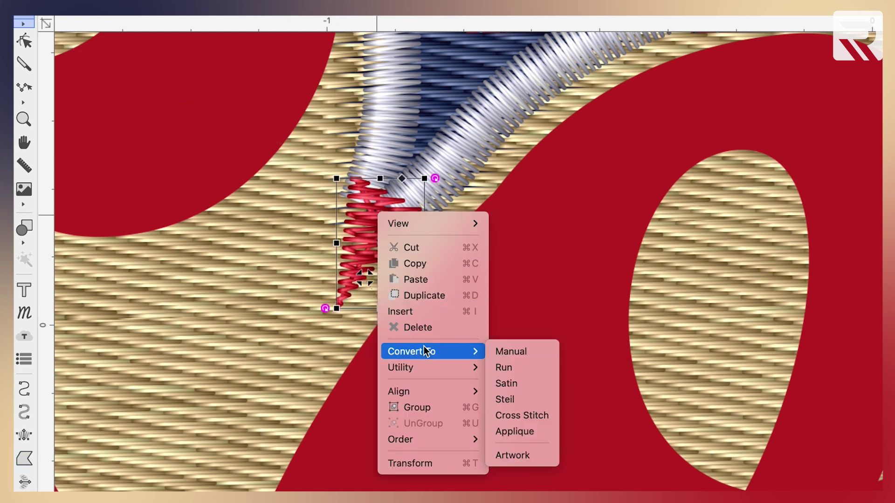
{"action": "left_click", "coordinate": [528, 382]}
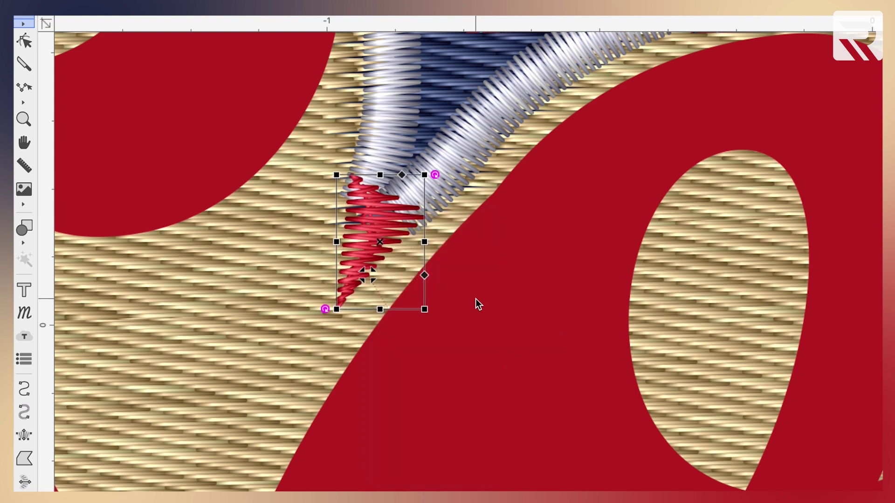
{"action": "key", "text": "h"}
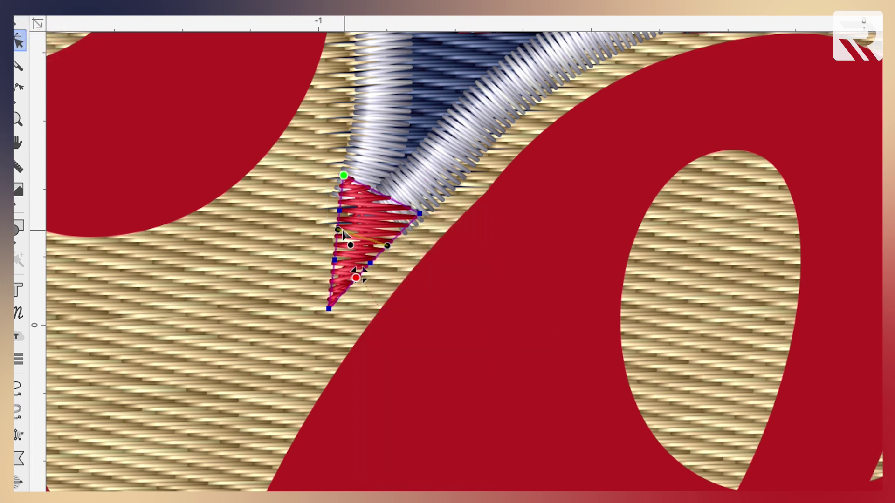
{"action": "left_click_drag", "start_coordinate": [343, 231], "coordinate": [340, 219]}
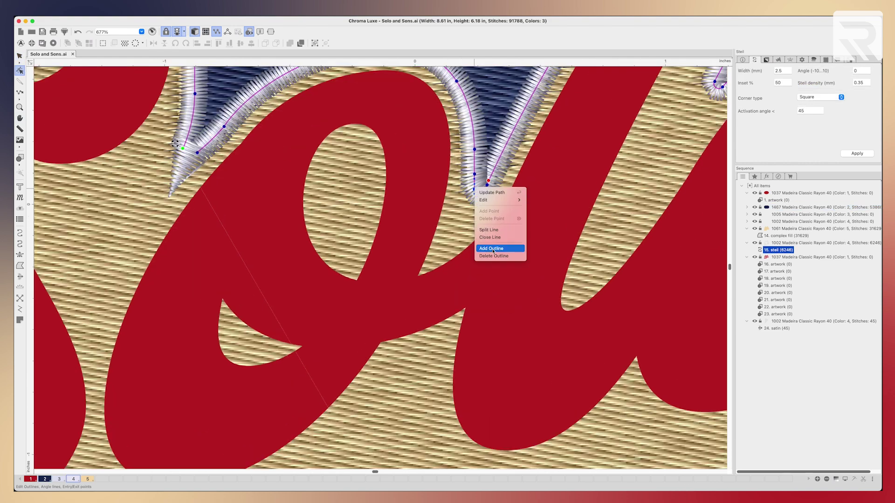
Add an outline shape on the steil, create a red tip fill, and delete the stray triangle.
{"action": "left_click", "coordinate": [493, 249]}
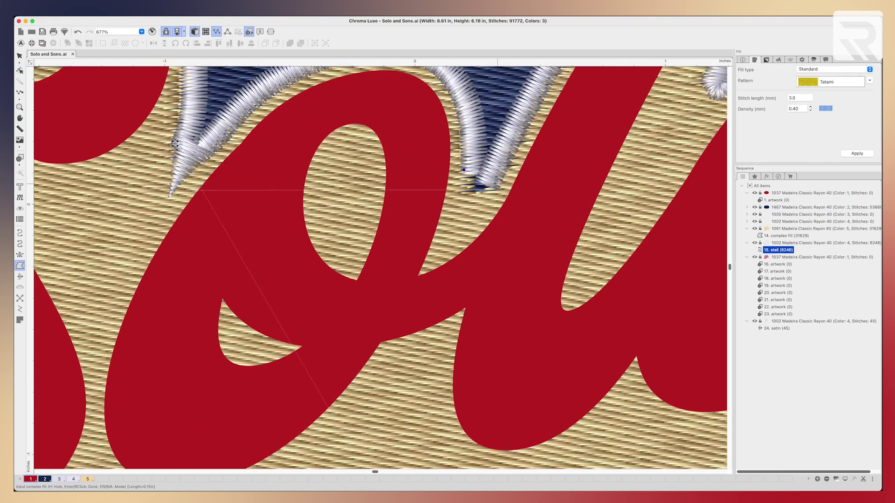
{"action": "right_click", "coordinate": [471, 195]}
{"action": "left_click", "coordinate": [536, 269]}
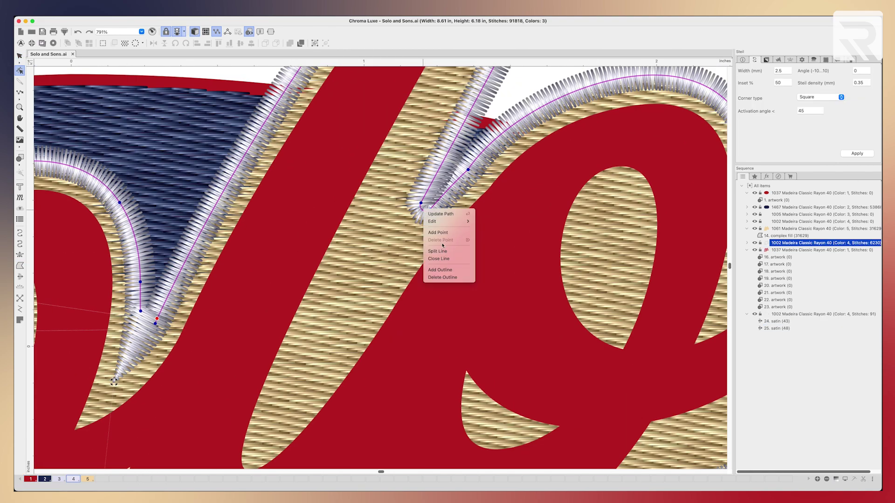
{"action": "left_click", "coordinate": [438, 259]}
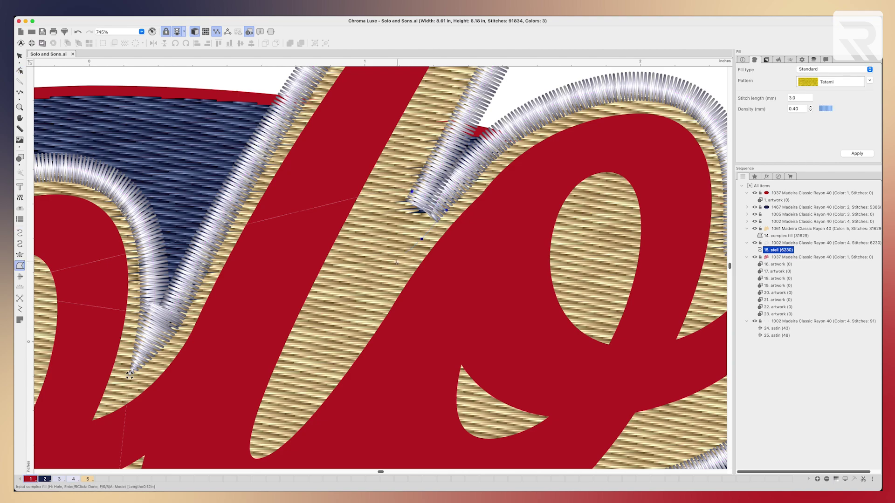
{"action": "left_click", "coordinate": [423, 217]}
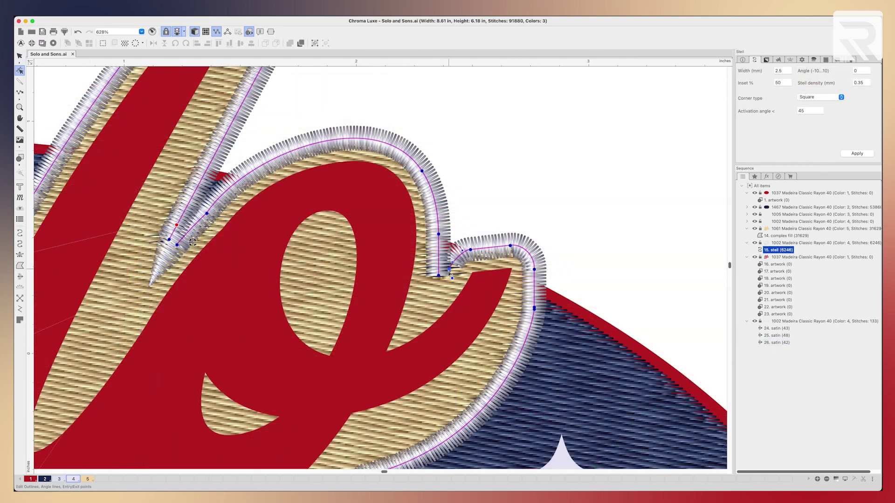
{"action": "left_click", "coordinate": [427, 282]}
{"action": "key", "text": "Delete"}
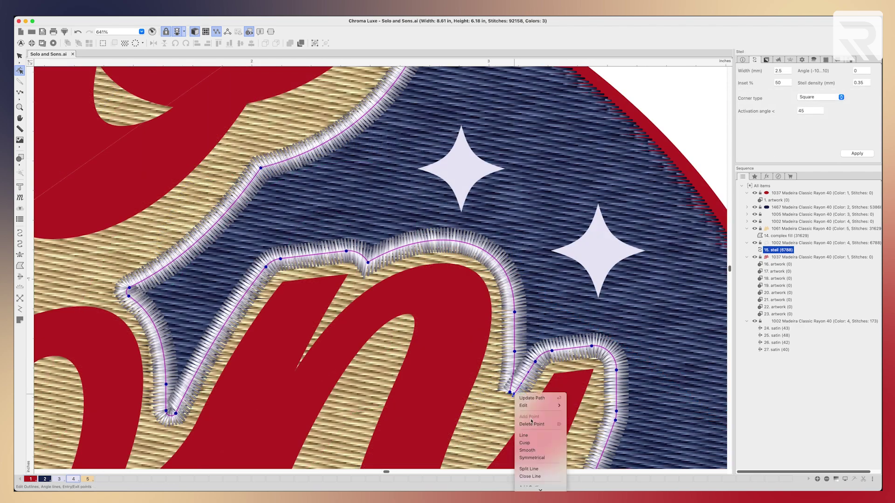
Split the steil outline at the corner and draw another red satin tip.
{"action": "left_click", "coordinate": [531, 424]}
{"action": "right_click", "coordinate": [513, 371]}
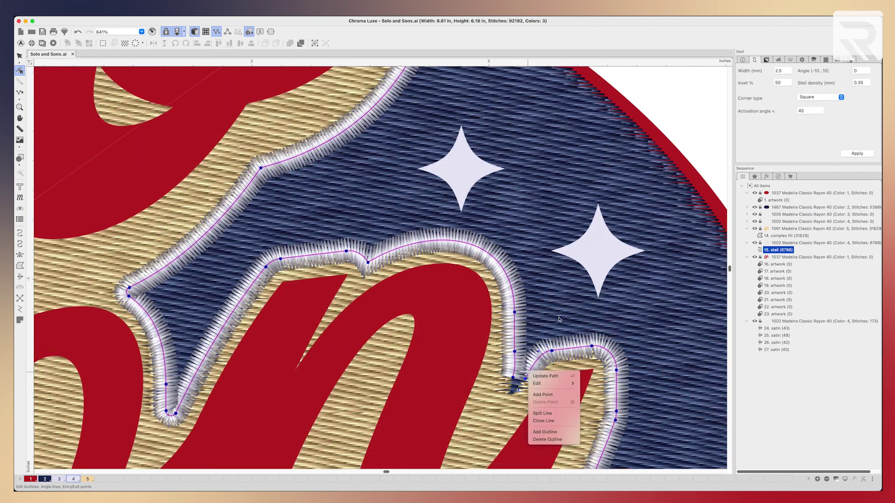
{"action": "left_click", "coordinate": [529, 447]}
{"action": "right_click", "coordinate": [513, 373]}
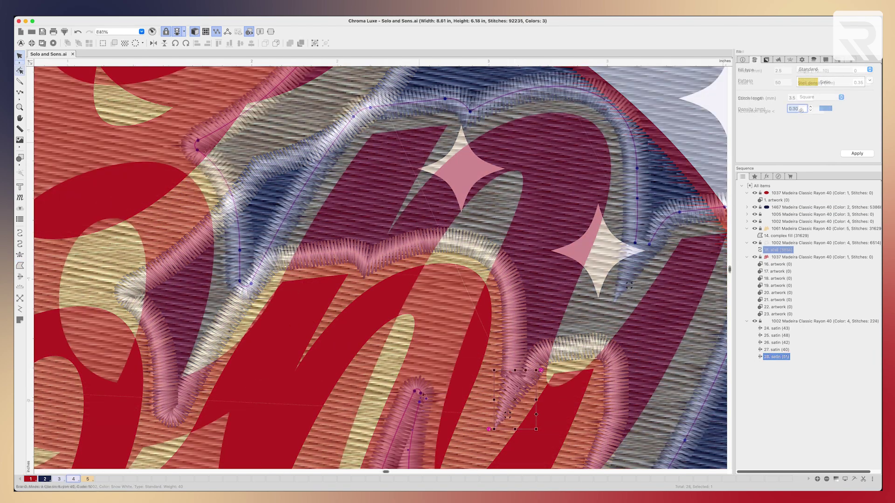
{"action": "key", "text": "Return"}
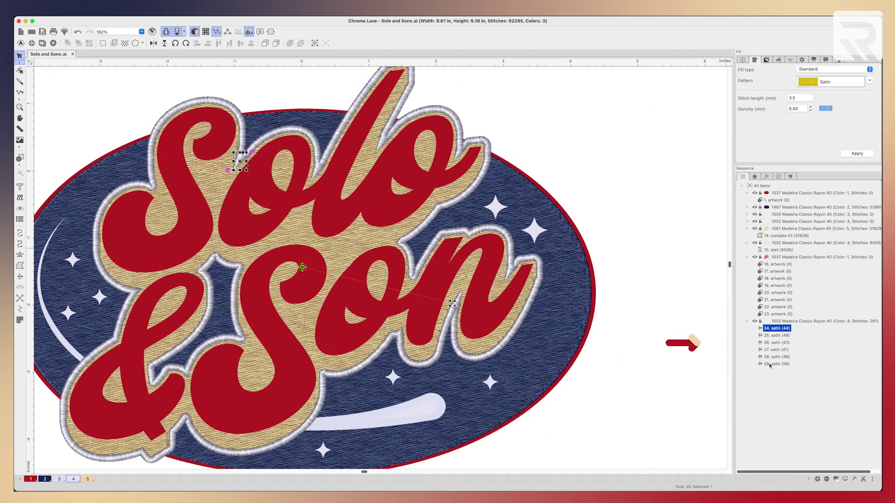
Group satin tips 24–29 with the steil outline and recolour them with gold swatch 5.
{"action": "left_click", "coordinate": [770, 364], "text": "shift"}
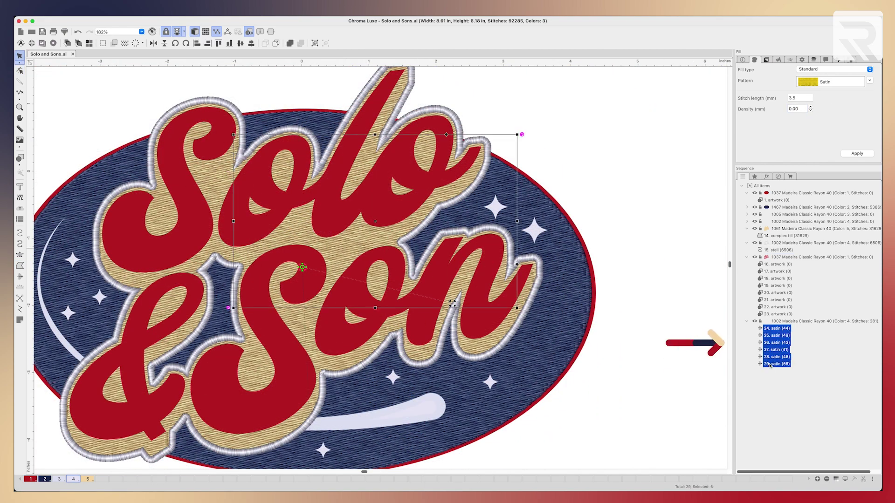
{"action": "left_click", "coordinate": [785, 244], "text": "super"}
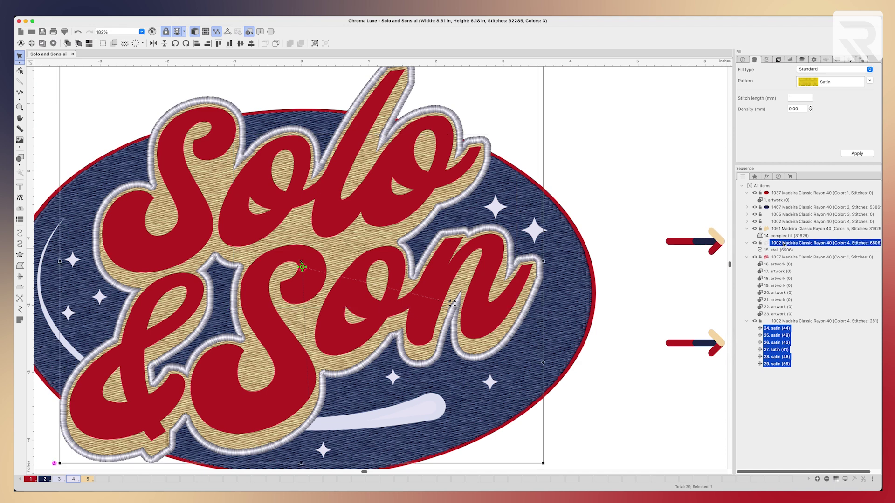
{"action": "key", "text": "super+g"}
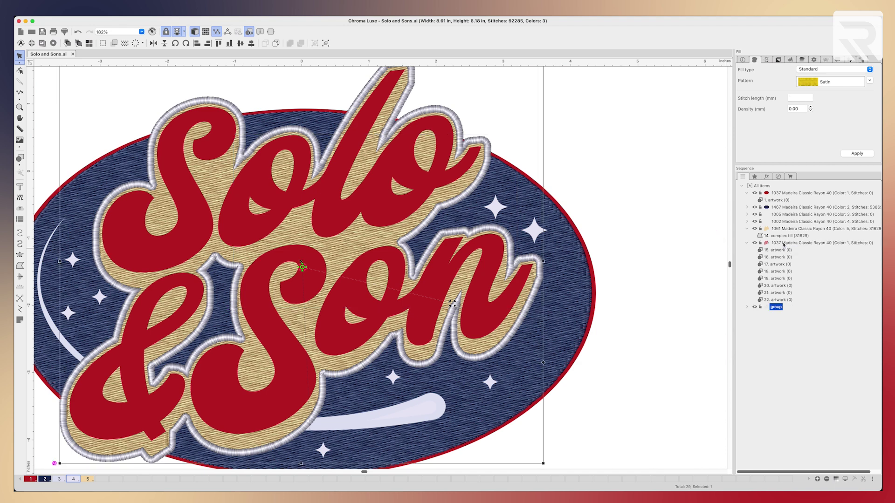
{"action": "left_click", "coordinate": [87, 479]}
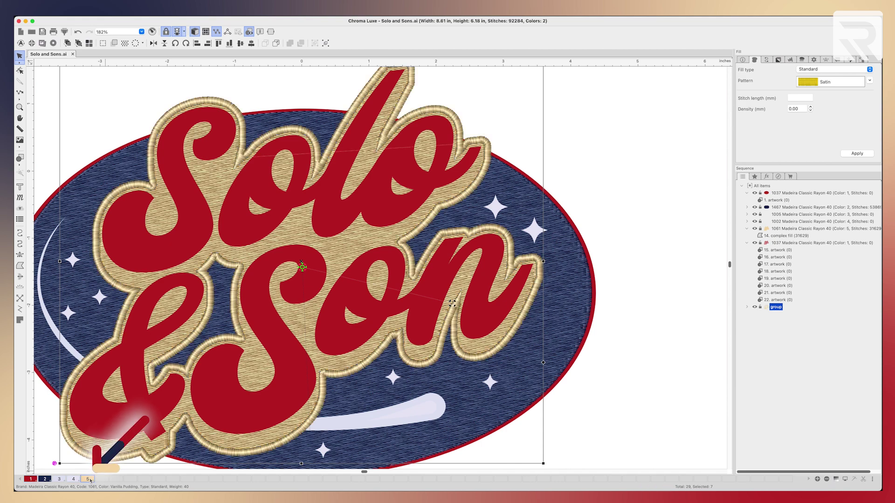
{"action": "left_click", "coordinate": [639, 239]}
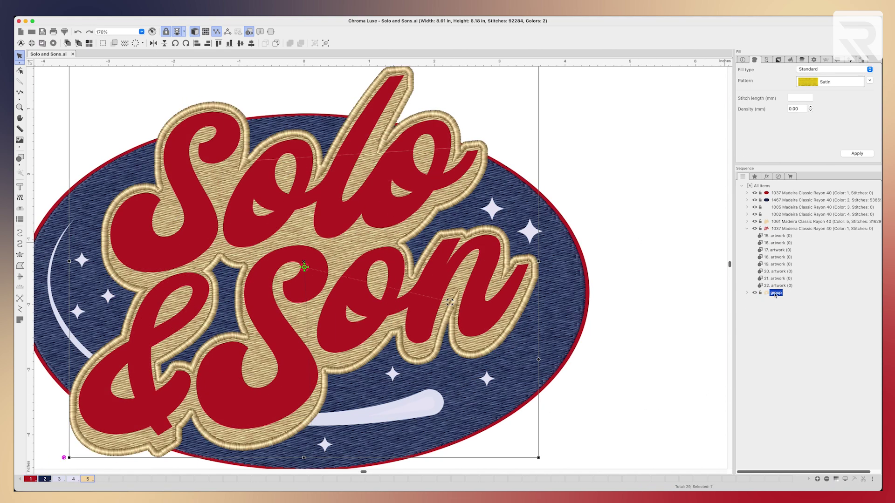
{"action": "left_click", "coordinate": [747, 229]}
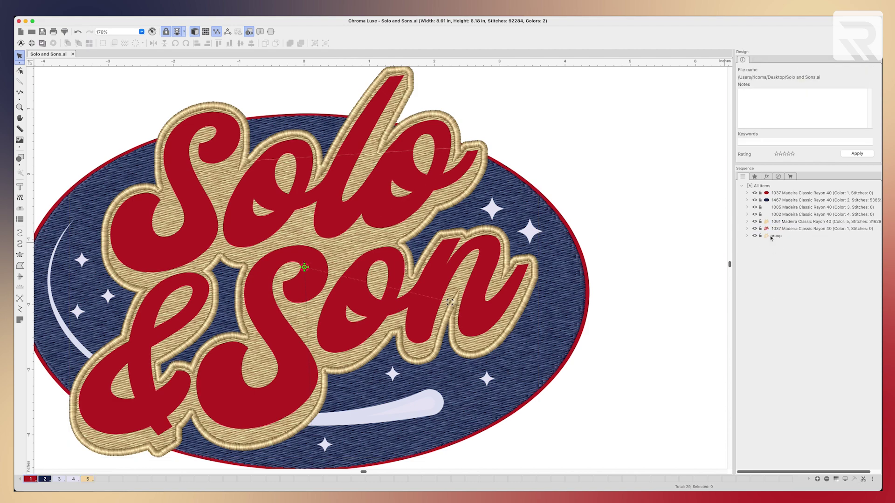
Convert the oval's red border to a steil.
{"action": "left_click", "coordinate": [771, 236]}
{"action": "left_click", "coordinate": [588, 216]}
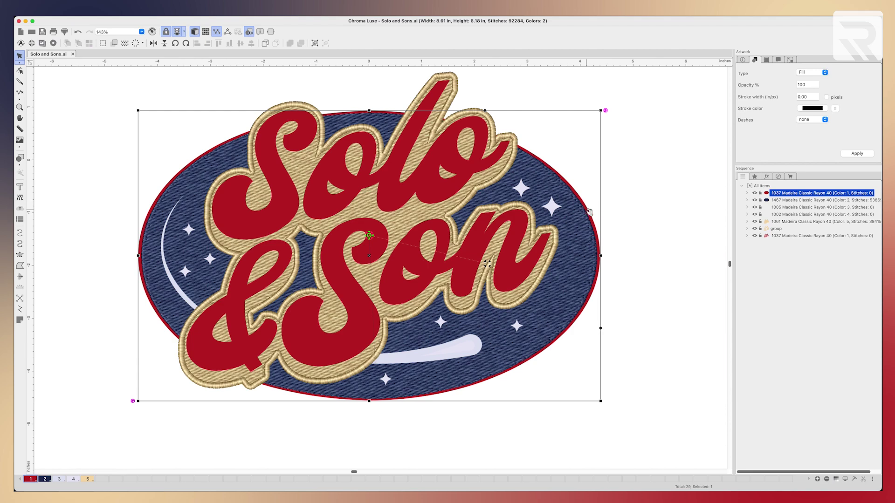
{"action": "right_click", "coordinate": [589, 212]}
{"action": "mouse_move", "coordinate": [612, 273]}
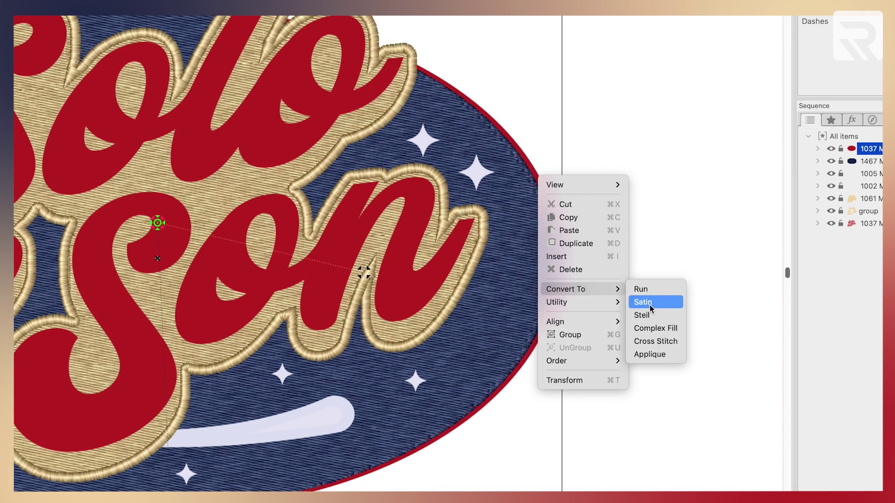
{"action": "left_click", "coordinate": [648, 317]}
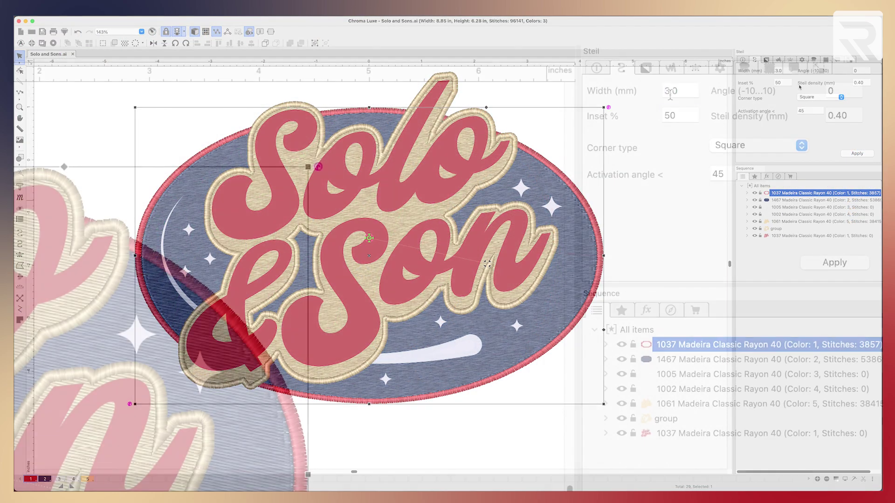
Set the steil to 4 mm width and 0.35 density, and move it third in sequence.
{"action": "type", "text": "4"}
{"action": "double_click", "coordinate": [853, 116]}
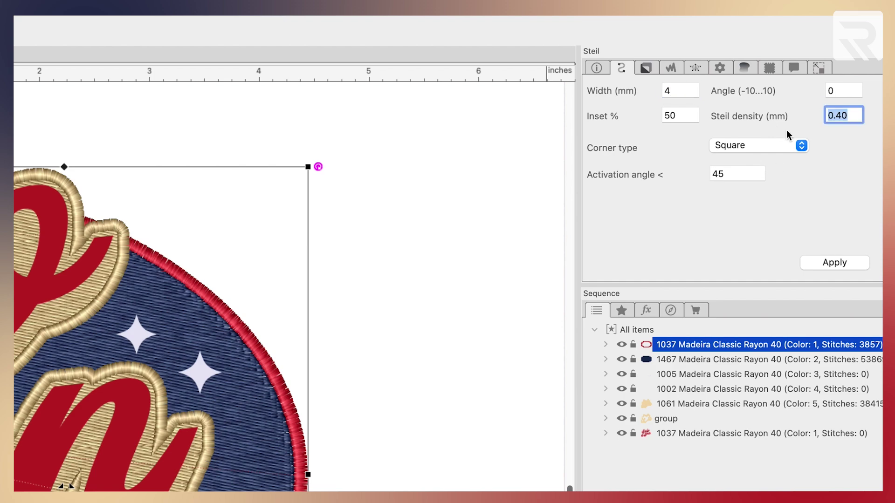
{"action": "type", "text": ".35"}
{"action": "left_click", "coordinate": [829, 260]}
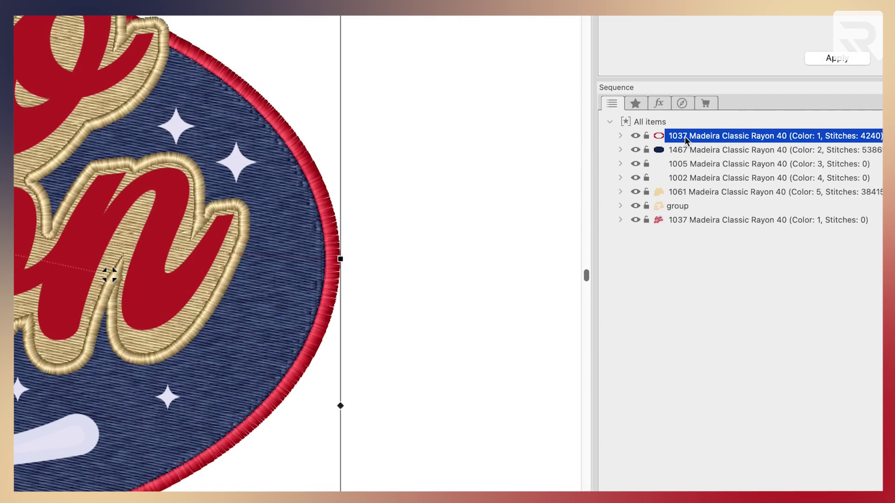
{"action": "left_click_drag", "start_coordinate": [684, 137], "coordinate": [678, 161]}
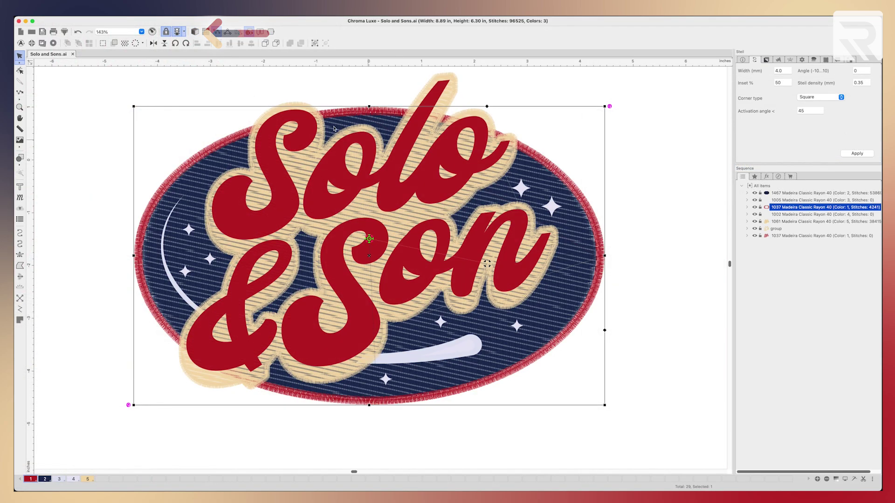
Set the red oval border's inset to 88%, after first trying 66%.
{"action": "key", "text": "super+equal"}
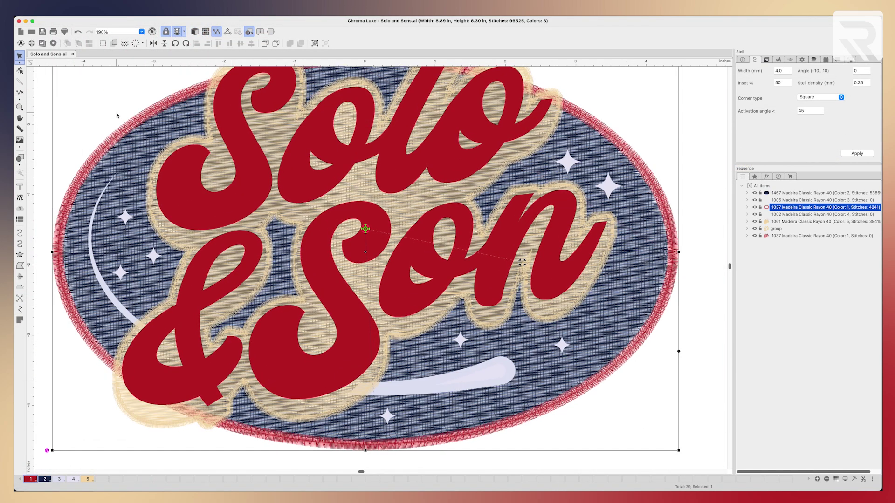
{"action": "key", "text": "super+equal"}
{"action": "key", "text": "super+minus"}
{"action": "key", "text": "super+minus"}
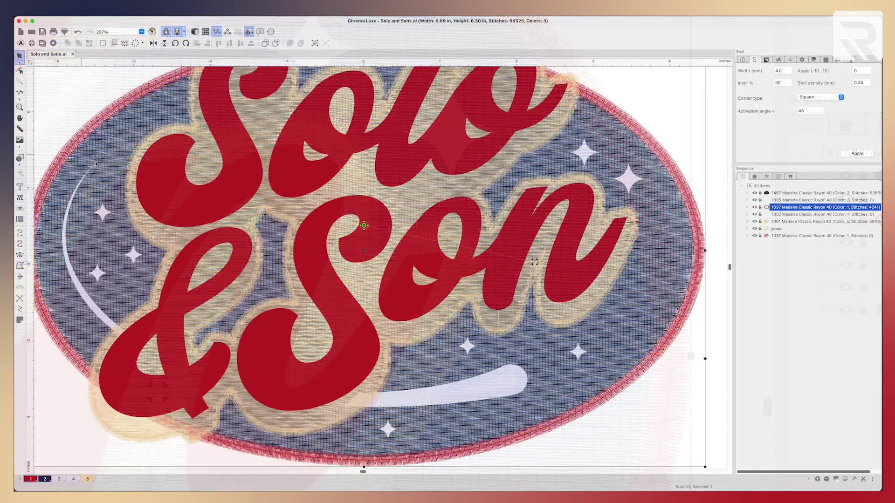
{"action": "type", "text": "66"}
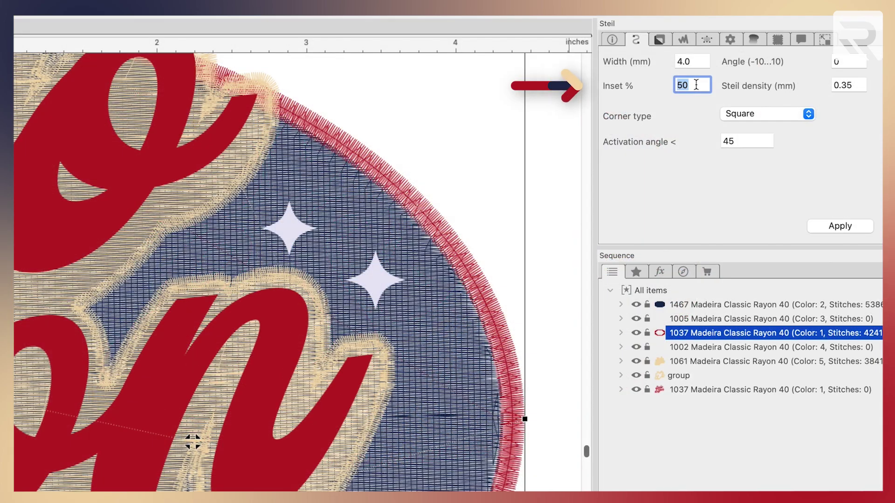
{"action": "left_click", "coordinate": [833, 227]}
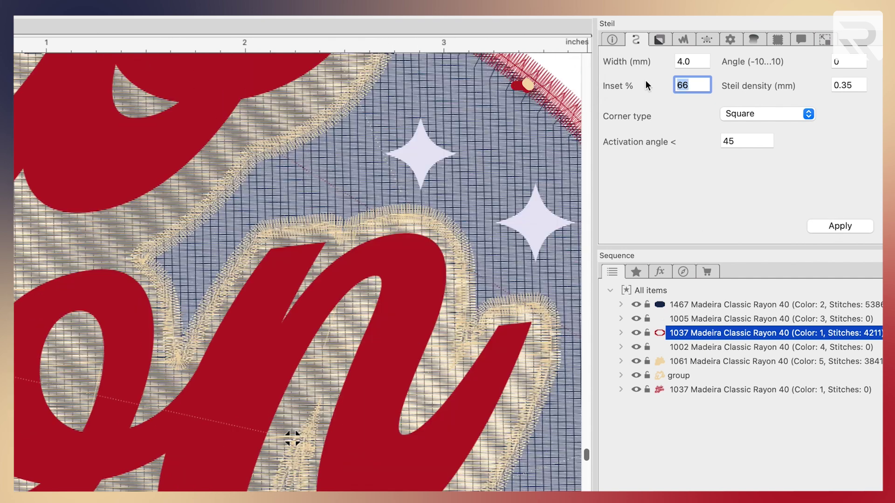
{"action": "type", "text": "88"}
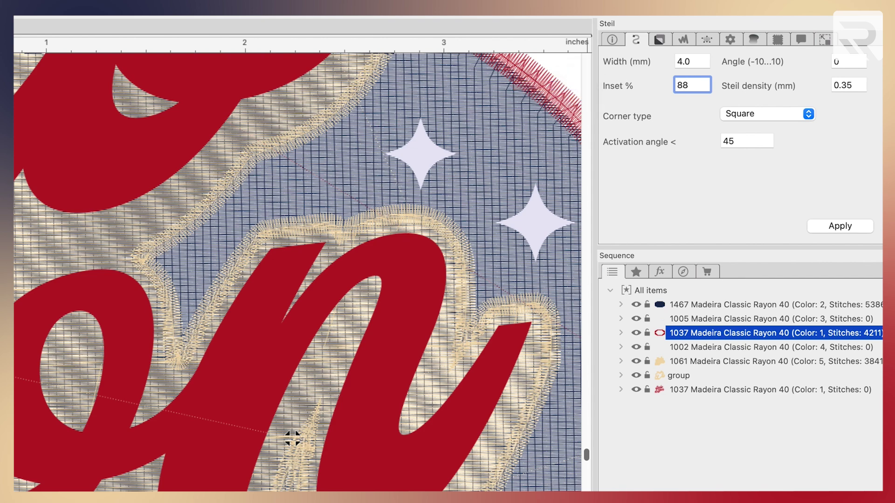
{"action": "key", "text": "Return"}
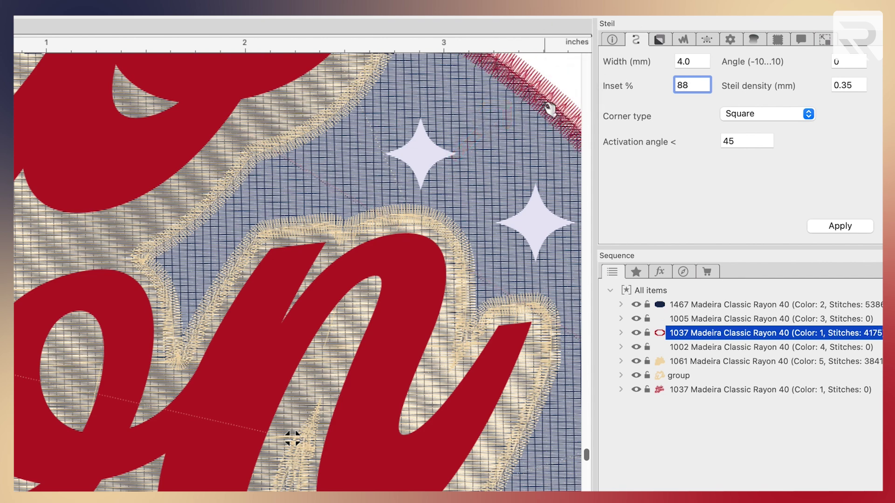
Turn off the border's parallel underlay.
{"action": "left_click", "coordinate": [660, 40]}
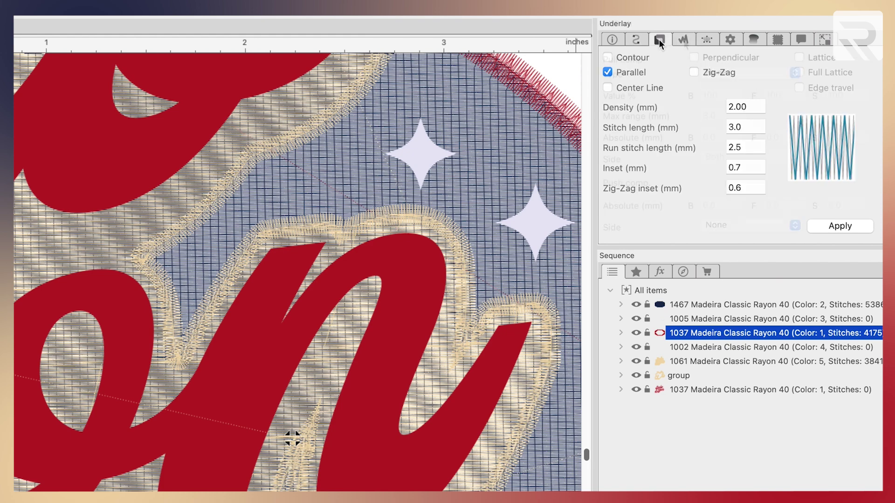
{"action": "left_click", "coordinate": [615, 72]}
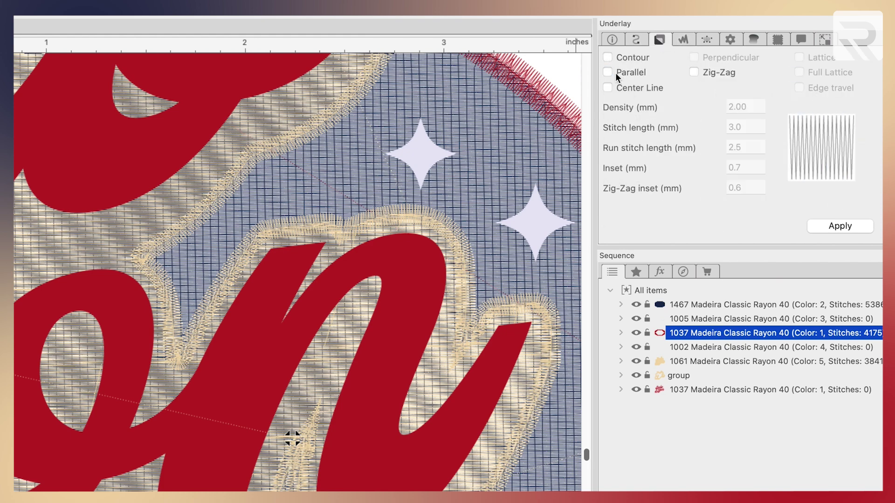
{"action": "left_click", "coordinate": [845, 227]}
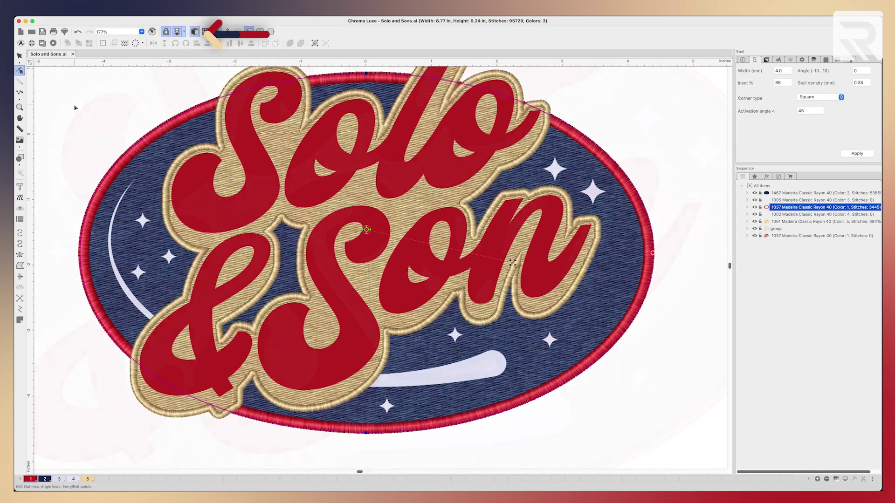
Set the ring's border width to 4.5 mm.
{"action": "left_click", "coordinate": [100, 106]}
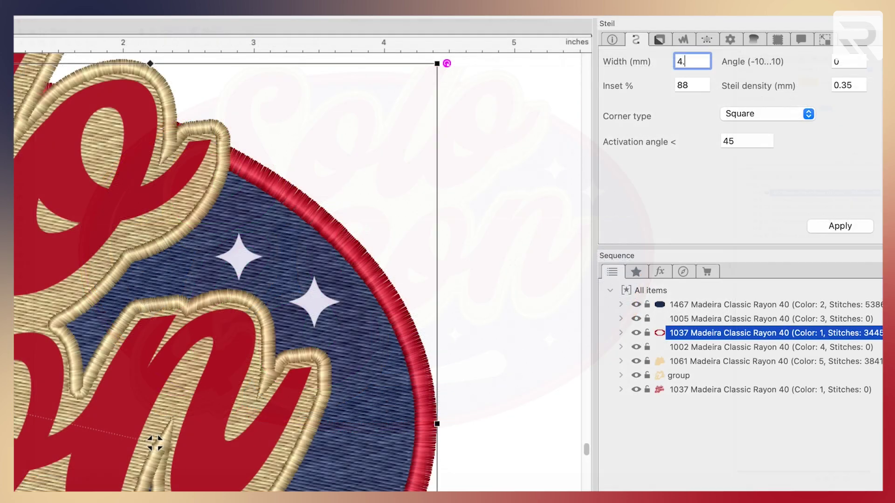
{"action": "type", "text": "5"}
{"action": "left_click", "coordinate": [840, 228]}
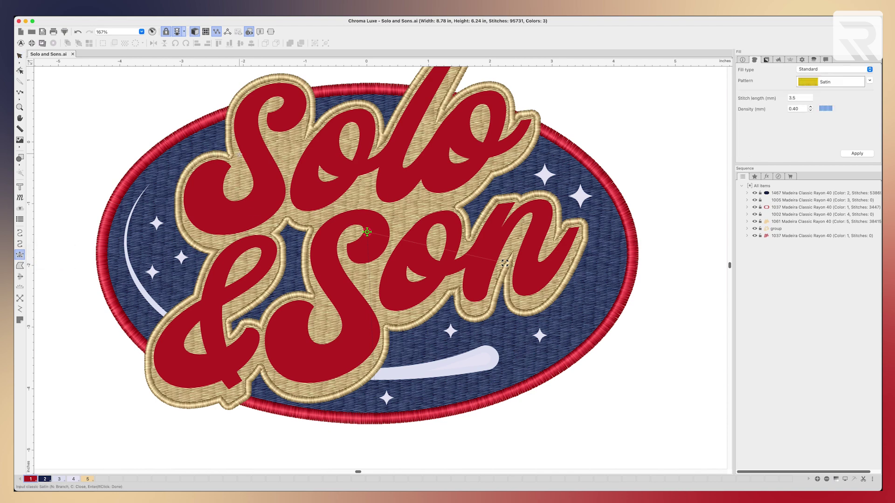
Zoom in on the S of Solo and place satin rail points down its upper body.
{"action": "key", "text": "super+equal"}
{"action": "key", "text": "super+equal"}
{"action": "key", "text": "space"}
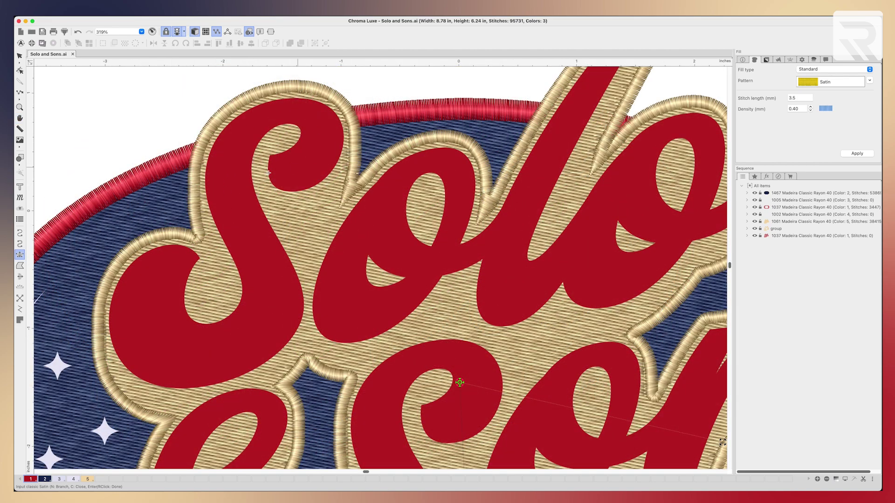
{"action": "key", "text": "super+equal"}
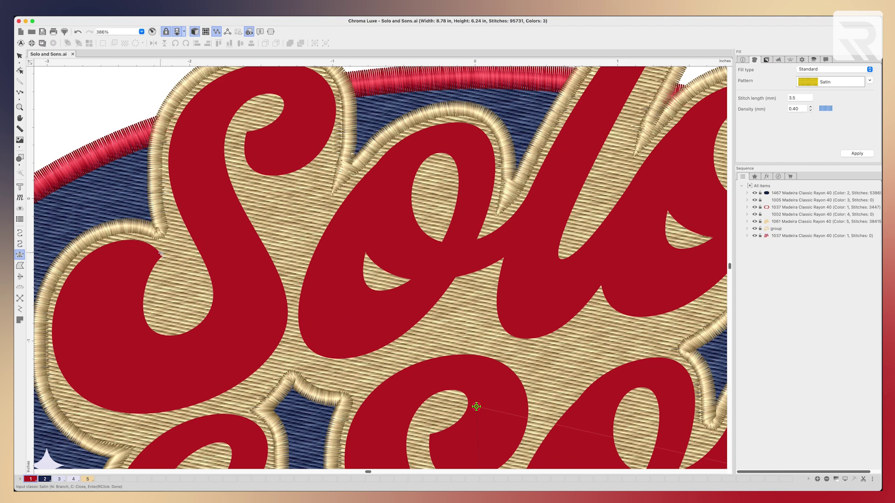
{"action": "left_click", "coordinate": [126, 241]}
{"action": "left_click", "coordinate": [153, 271]}
{"action": "left_click", "coordinate": [74, 270]}
{"action": "left_click", "coordinate": [145, 294]}
{"action": "left_click", "coordinate": [53, 329]}
{"action": "left_click", "coordinate": [143, 315]}
{"action": "left_click", "coordinate": [114, 412]}
Complete the satin rails around the S's lower curve and upper curl, finishing the column.
{"action": "left_click", "coordinate": [152, 332]}
{"action": "left_click", "coordinate": [217, 396]}
{"action": "left_click", "coordinate": [184, 334]}
{"action": "left_click", "coordinate": [284, 335]}
{"action": "left_click", "coordinate": [210, 310]}
{"action": "left_click", "coordinate": [273, 263]}
{"action": "left_click", "coordinate": [213, 282]}
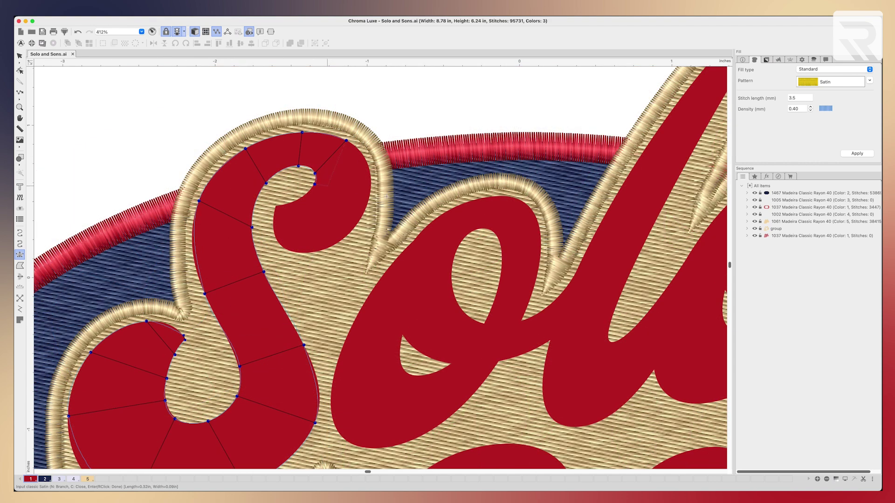
{"action": "left_click", "coordinate": [306, 196]}
{"action": "left_click", "coordinate": [331, 246]}
{"action": "left_click", "coordinate": [293, 204]}
{"action": "left_click", "coordinate": [275, 206]}
{"action": "key", "text": "Return"}
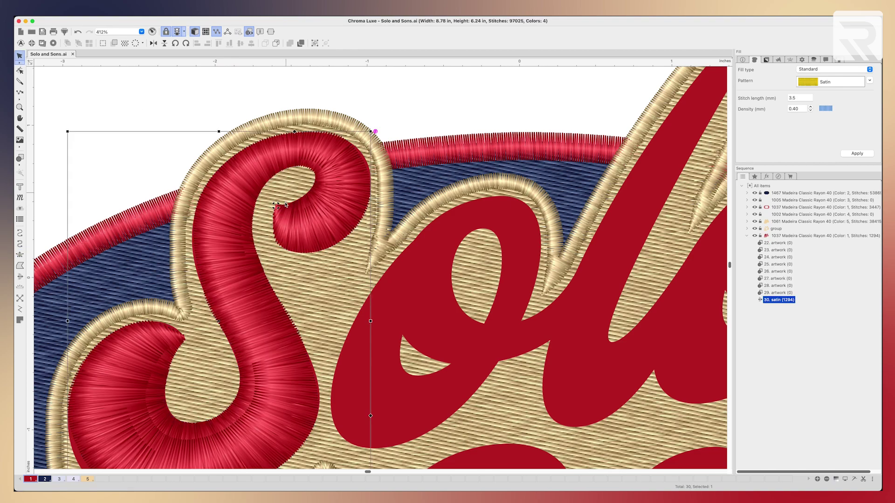
{"action": "left_click", "coordinate": [19, 70]}
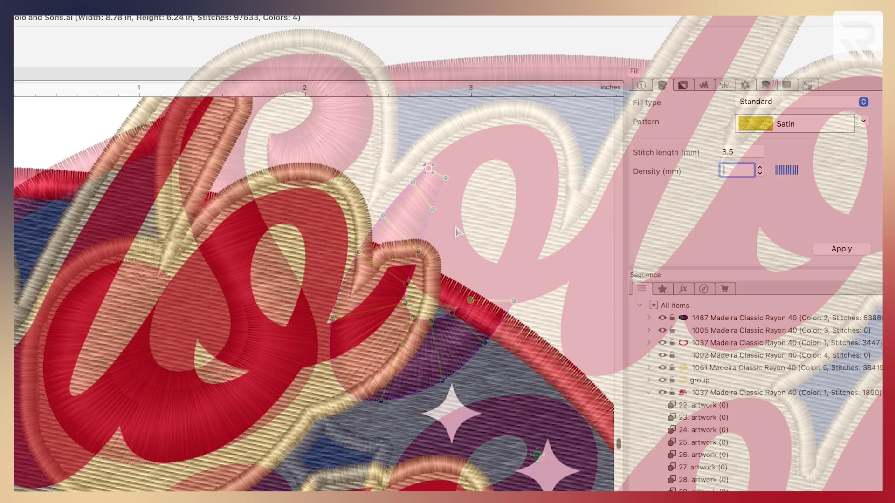
Set the o and l satin fill density to 0.35 mm.
{"action": "type", "text": "5"}
{"action": "key", "text": "Return"}
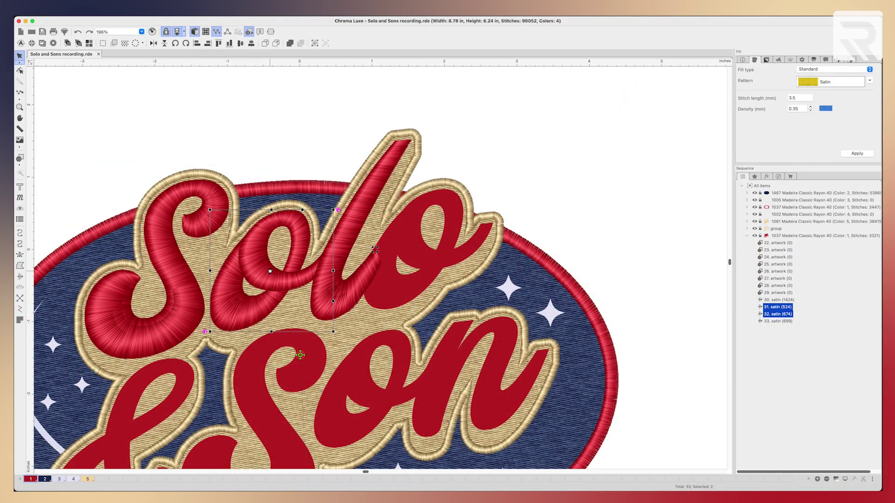
Copy the first o's two satin pieces onto the final o and reshape its tail into a point.
{"action": "key", "text": "super+d"}
{"action": "left_click_drag", "start_coordinate": [273, 274], "coordinate": [425, 254]}
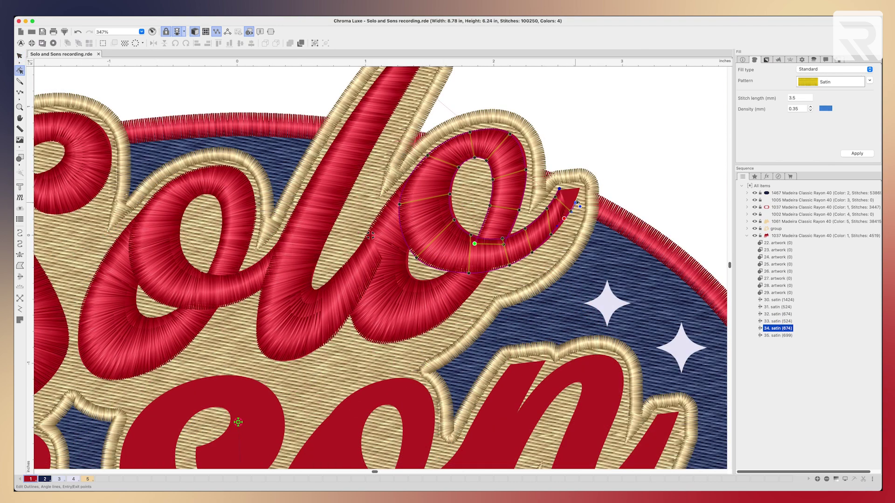
{"action": "left_click_drag", "start_coordinate": [581, 193], "coordinate": [580, 191]}
{"action": "scroll", "coordinate": [635, 182], "scroll_direction": "up", "scroll_amount": 3}
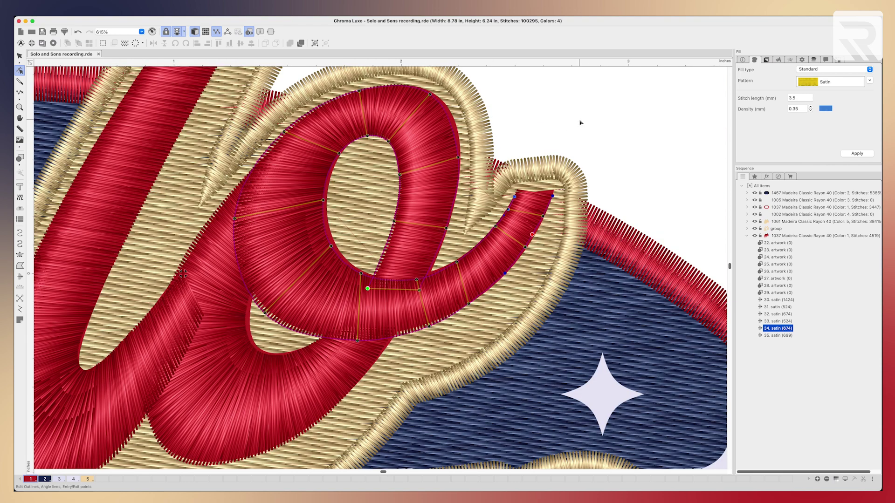
{"action": "left_click_drag", "start_coordinate": [556, 198], "coordinate": [554, 191]}
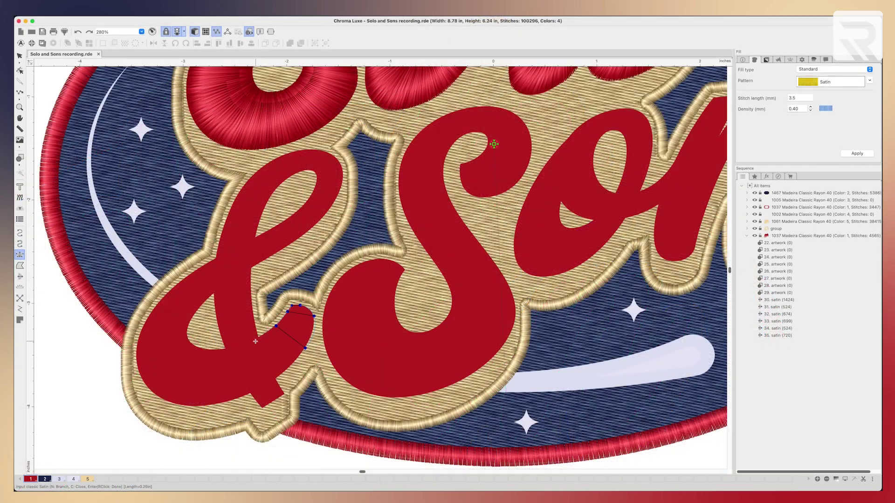
Finish the current satin and digitise the ampersand's lower loop as a satin column.
{"action": "key", "text": "Return"}
{"action": "left_click", "coordinate": [232, 348]}
{"action": "left_click", "coordinate": [252, 391]}
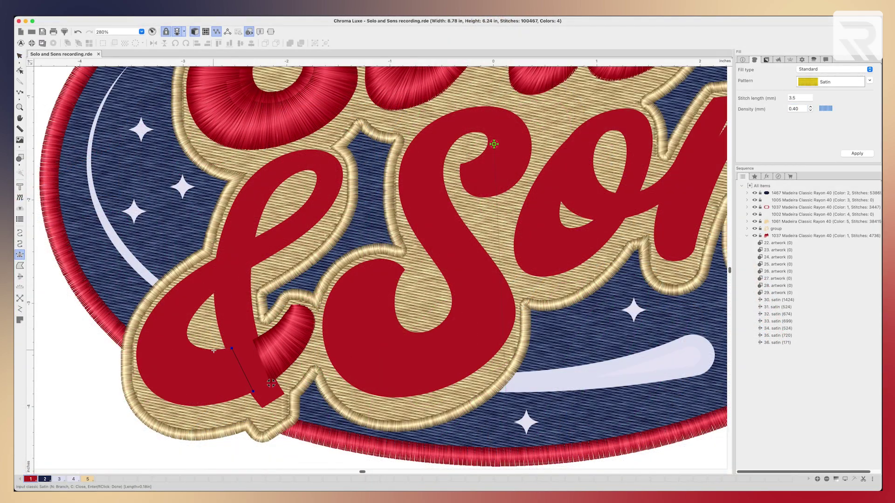
{"action": "left_click", "coordinate": [213, 351]}
{"action": "left_click", "coordinate": [217, 404]}
{"action": "left_click", "coordinate": [197, 348]}
{"action": "left_click", "coordinate": [167, 401]}
{"action": "left_click", "coordinate": [138, 338]}
{"action": "left_click", "coordinate": [162, 298]}
{"action": "left_click", "coordinate": [222, 256]}
{"action": "key", "text": "Return"}
Digitise the ampersand's stem as another satin column.
{"action": "key", "text": "s"}
{"action": "left_click", "coordinate": [245, 243]}
{"action": "left_click", "coordinate": [246, 269]}
{"action": "left_click", "coordinate": [276, 227]}
{"action": "left_click", "coordinate": [285, 248]}
{"action": "left_click", "coordinate": [310, 199]}
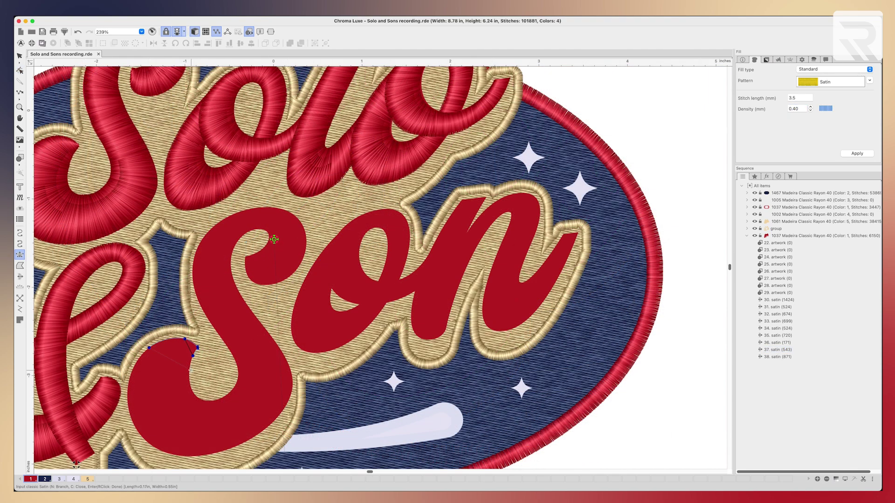
Place satin points around the tail of Son's S.
{"action": "left_click", "coordinate": [195, 396]}
{"action": "left_click", "coordinate": [148, 444]}
{"action": "left_click", "coordinate": [205, 400]}
{"action": "left_click", "coordinate": [203, 456]}
{"action": "left_click", "coordinate": [230, 394]}
{"action": "left_click", "coordinate": [263, 431]}
{"action": "left_click", "coordinate": [237, 383]}
{"action": "left_click", "coordinate": [289, 401]}
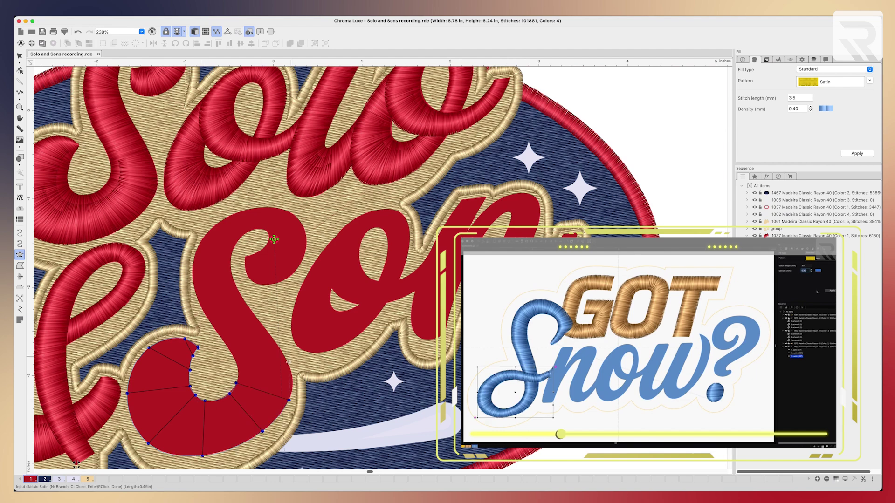
Extend the S satin up its stem to the top and finish the column.
{"action": "left_click", "coordinate": [289, 363]}
{"action": "left_click", "coordinate": [265, 329]}
{"action": "left_click", "coordinate": [207, 317]}
{"action": "left_click", "coordinate": [192, 271]}
{"action": "left_click", "coordinate": [233, 273]}
{"action": "left_click", "coordinate": [209, 230]}
{"action": "left_click", "coordinate": [249, 210]}
{"action": "left_click", "coordinate": [274, 208]}
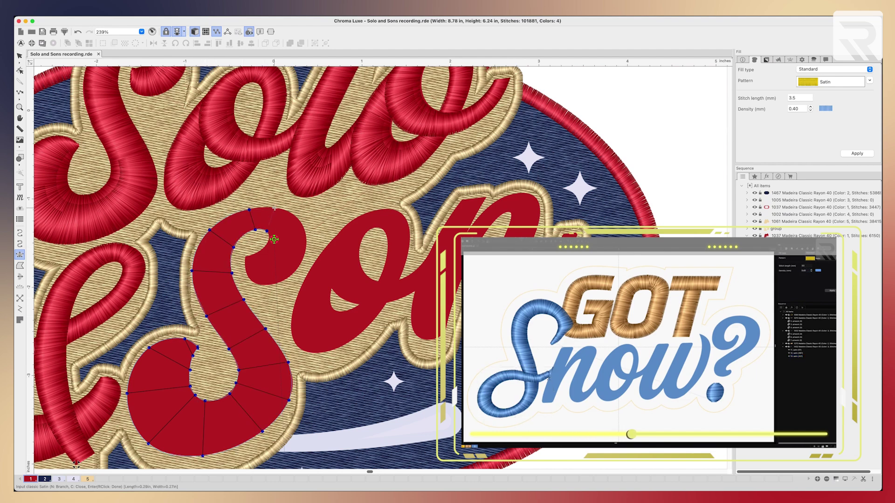
{"action": "key", "text": "Return"}
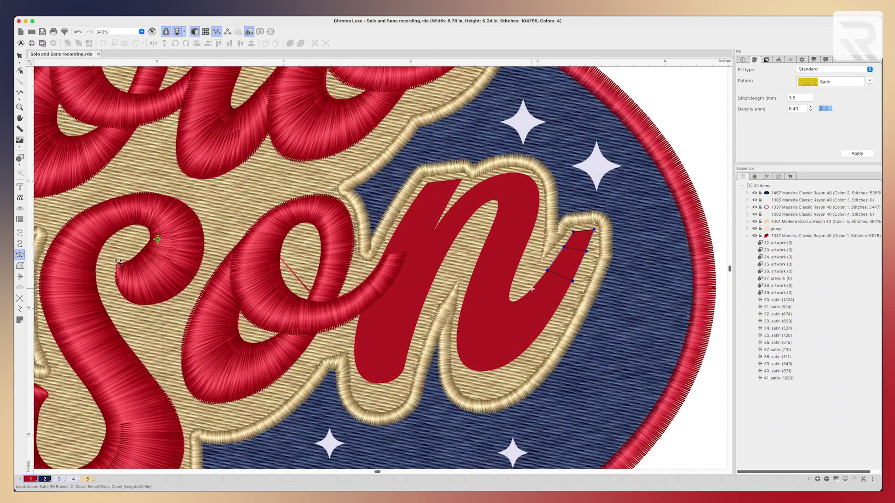
Place satin rungs along the n's tail and up its right side.
{"action": "left_click", "coordinate": [540, 334]}
{"action": "left_click", "coordinate": [519, 300]}
{"action": "left_click", "coordinate": [512, 362]}
{"action": "left_click", "coordinate": [458, 350]}
{"action": "left_click", "coordinate": [469, 287]}
{"action": "left_click", "coordinate": [510, 289]}
{"action": "left_click", "coordinate": [488, 237]}
{"action": "left_click", "coordinate": [528, 243]}
{"action": "left_click", "coordinate": [497, 212]}
{"action": "left_click", "coordinate": [539, 214]}
{"action": "left_click", "coordinate": [499, 204]}
{"action": "left_click", "coordinate": [534, 179]}
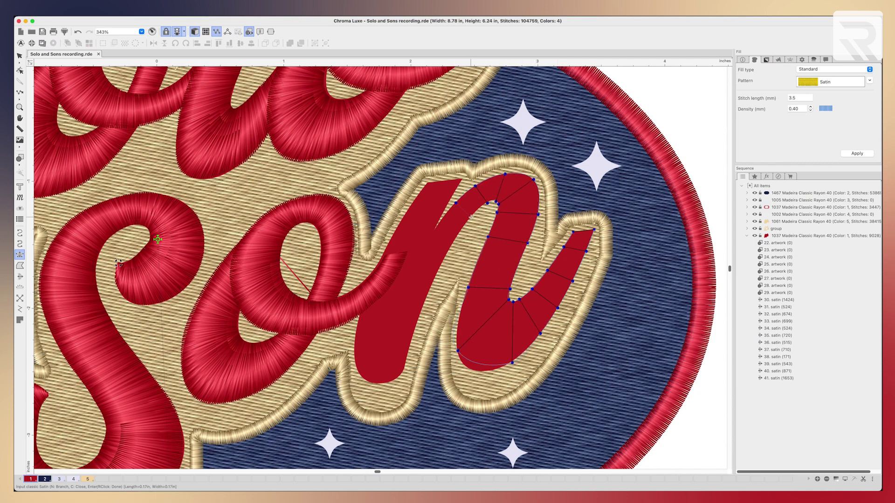
Finish the n's arch satin and set its density to 0.35.
{"action": "left_click", "coordinate": [445, 256]}
{"action": "left_click", "coordinate": [414, 273]}
{"action": "left_click", "coordinate": [428, 295]}
{"action": "left_click", "coordinate": [404, 301]}
{"action": "key", "text": "Return"}
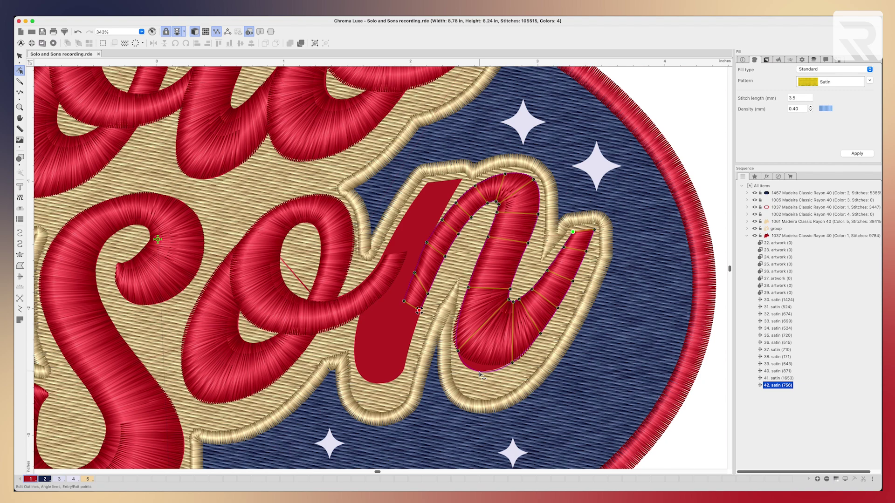
{"action": "type", "text": ".35"}
{"action": "key", "text": "Return"}
Place satin rungs down the n's left stem.
{"action": "left_click", "coordinate": [428, 182]}
{"action": "left_click", "coordinate": [460, 178]}
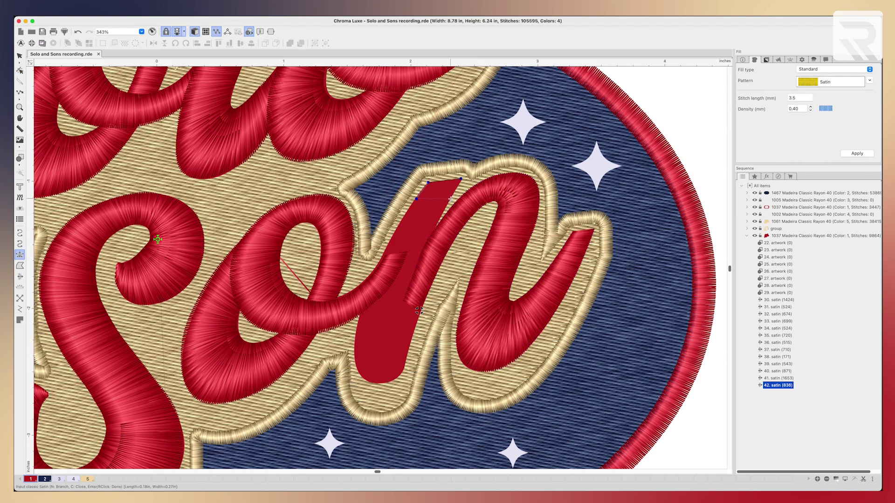
{"action": "left_click", "coordinate": [417, 199]}
{"action": "left_click", "coordinate": [451, 199]}
{"action": "left_click", "coordinate": [394, 234]}
{"action": "left_click", "coordinate": [432, 237]}
{"action": "left_click", "coordinate": [372, 276]}
{"action": "left_click", "coordinate": [419, 310]}
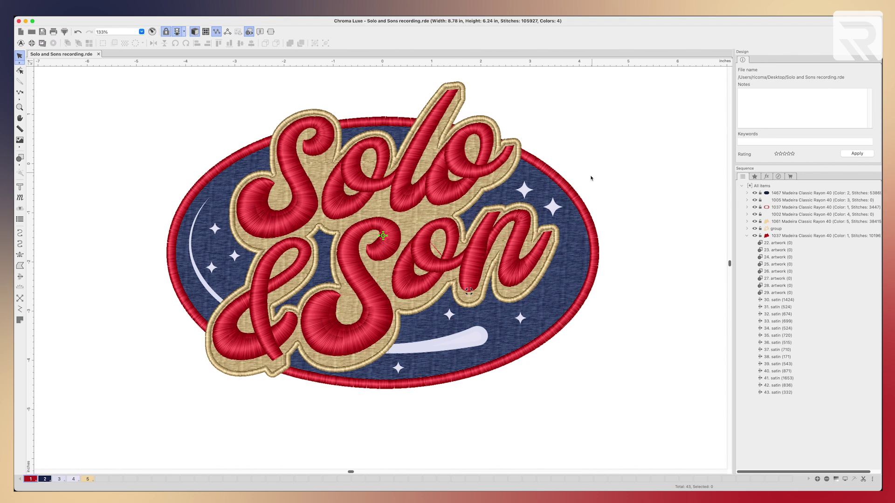
Select all objects and set each one's end command to trim.
{"action": "key", "text": "super+a"}
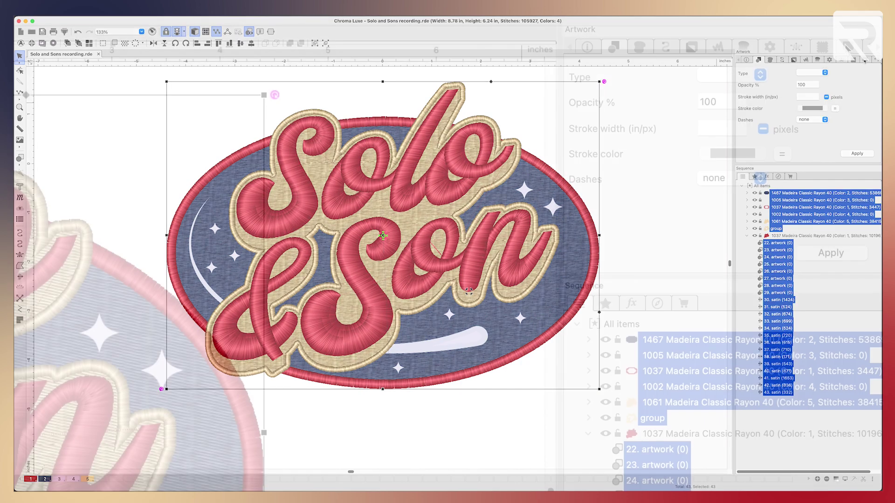
{"action": "left_click", "coordinate": [852, 60]}
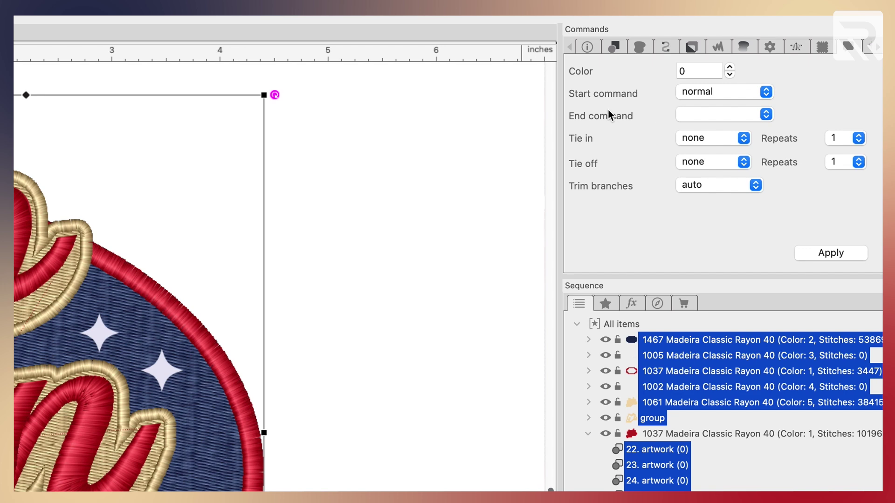
{"action": "left_click", "coordinate": [757, 116]}
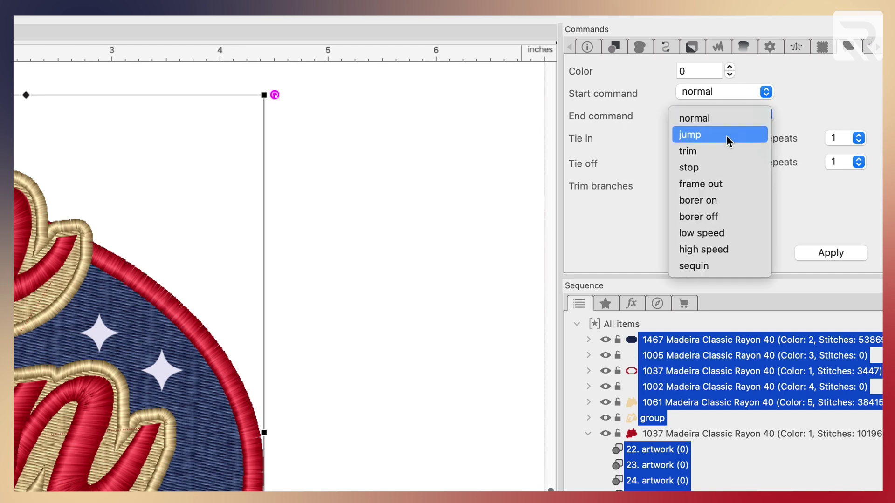
{"action": "left_click", "coordinate": [718, 150]}
{"action": "left_click", "coordinate": [844, 253]}
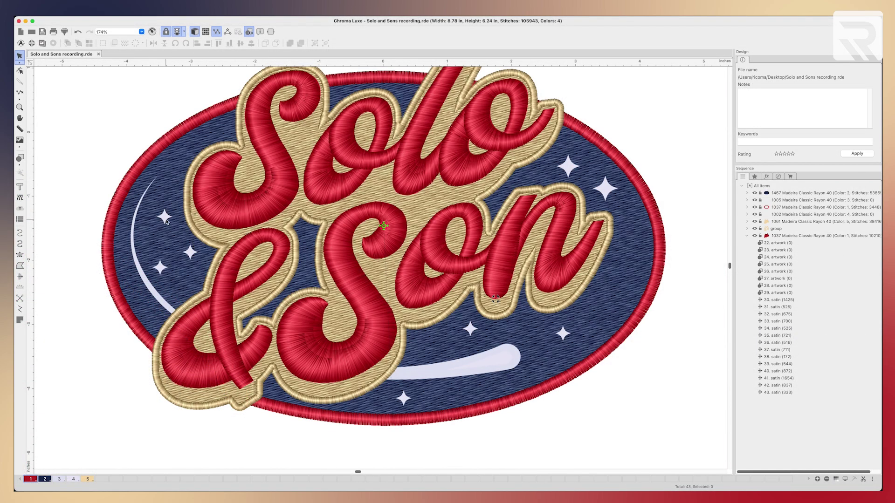
Delete the empty artwork items 22–29 and select all the star artwork.
{"action": "left_click_drag", "start_coordinate": [777, 243], "coordinate": [778, 293]}
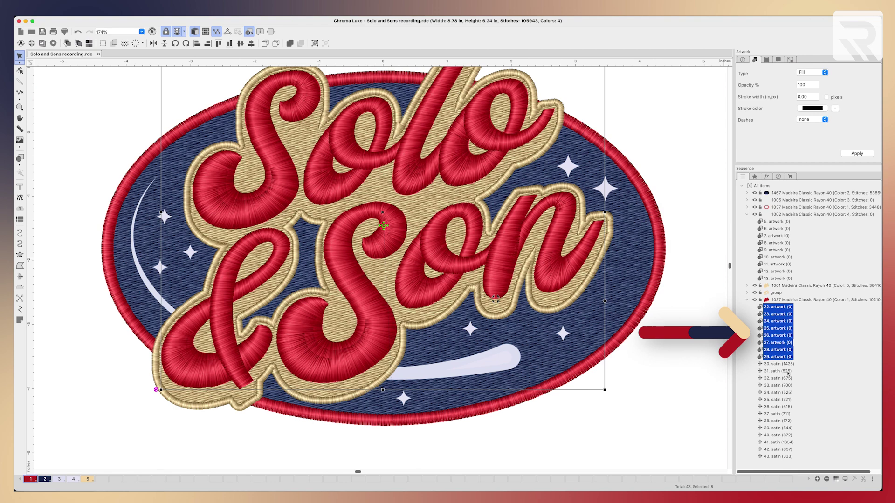
{"action": "key", "text": "Delete"}
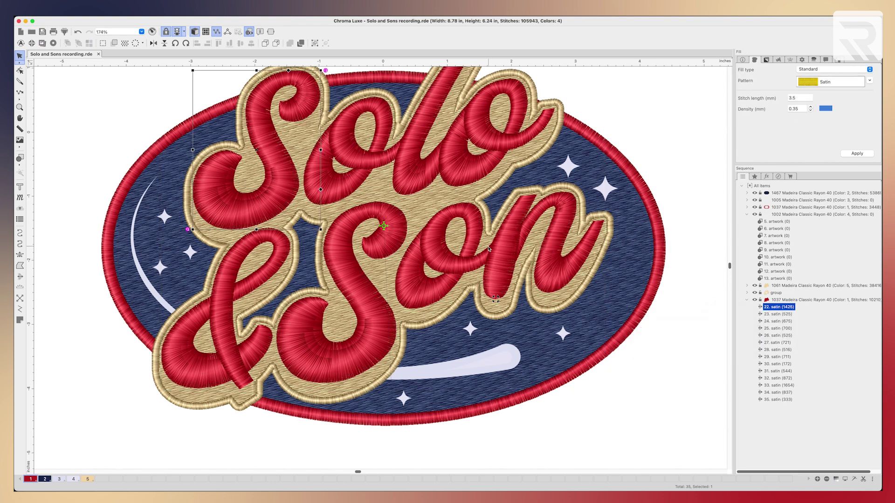
{"action": "left_click", "coordinate": [567, 168]}
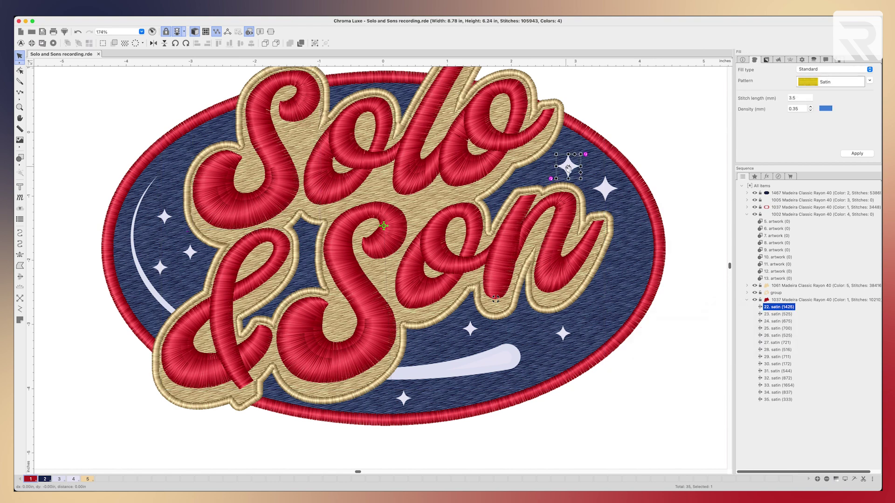
{"action": "left_click", "coordinate": [159, 269], "text": "shift"}
{"action": "left_click", "coordinate": [190, 253], "text": "shift"}
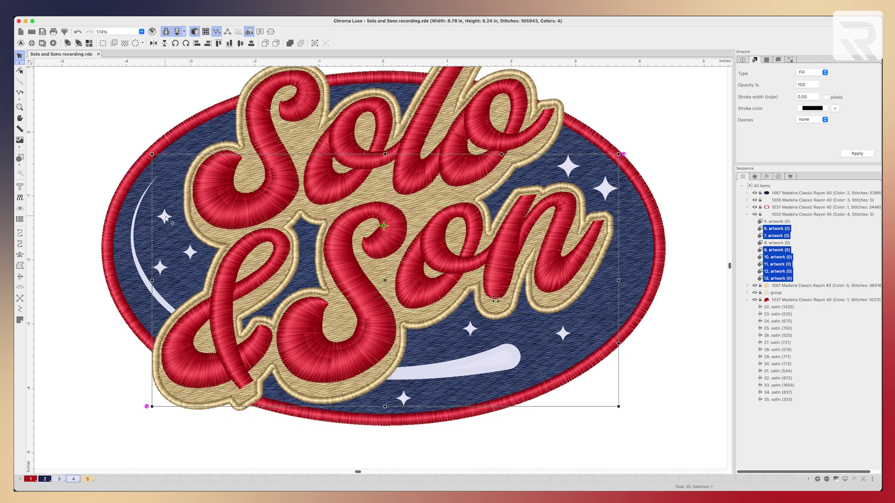
{"action": "left_click", "coordinate": [166, 218], "text": "shift"}
Convert the selected stars to satin stitches.
{"action": "right_click", "coordinate": [778, 231]}
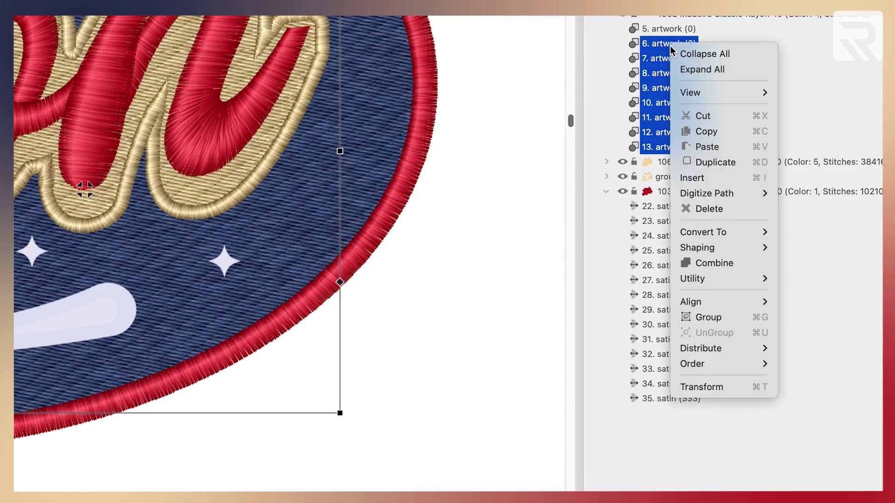
{"action": "mouse_move", "coordinate": [709, 238]}
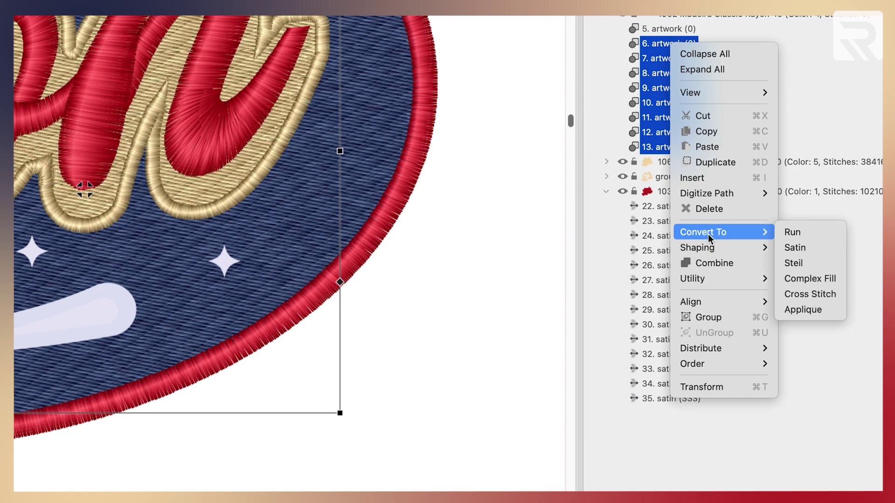
{"action": "left_click", "coordinate": [813, 247]}
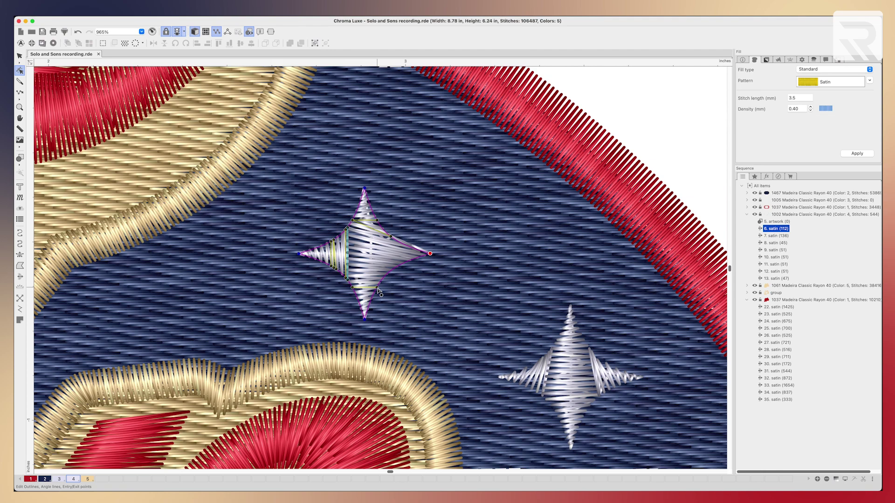
{"action": "right_click", "coordinate": [378, 290]}
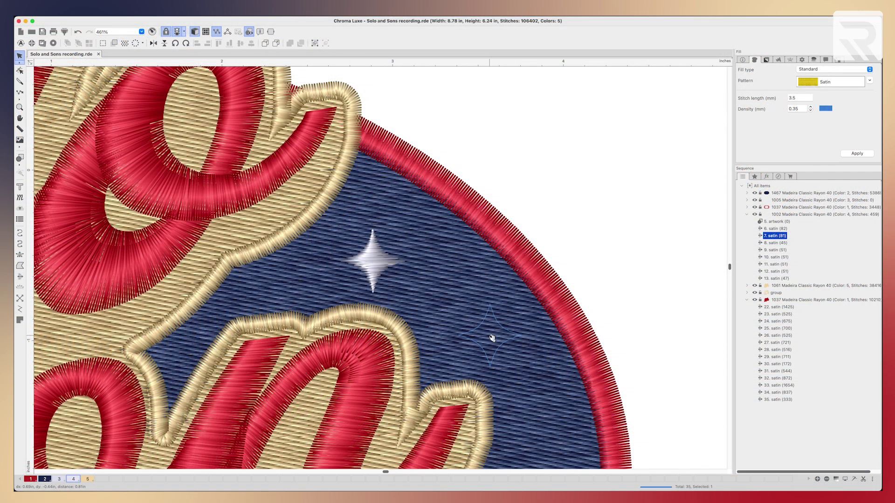
Move a star to a new spot and place a duplicated star copy up and left.
{"action": "left_click_drag", "start_coordinate": [492, 338], "coordinate": [491, 337]}
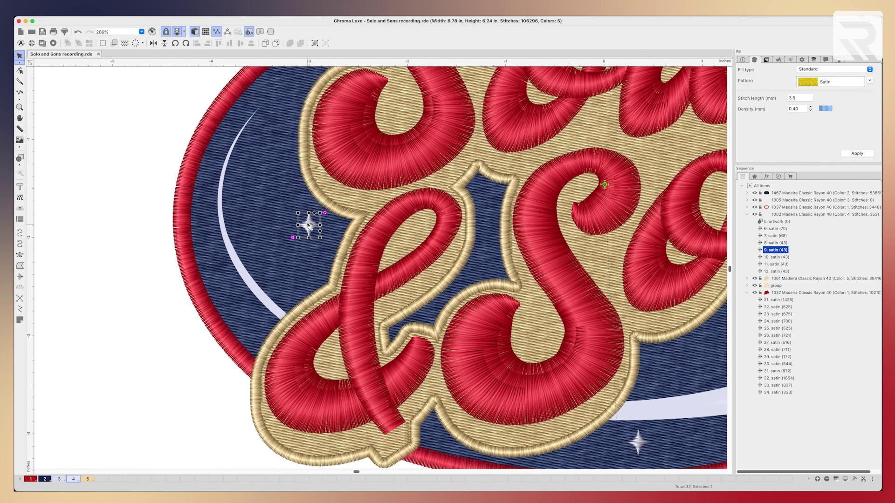
{"action": "left_click_drag", "start_coordinate": [309, 226], "coordinate": [281, 259]}
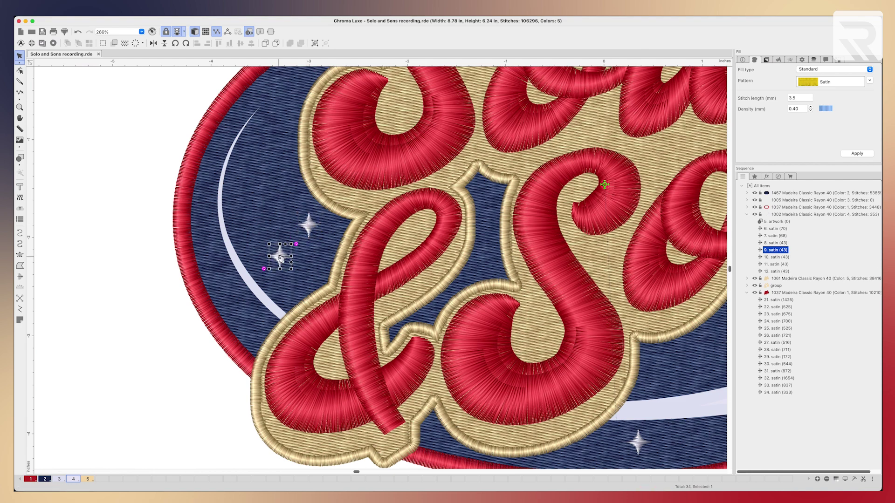
{"action": "key", "text": "super+d"}
{"action": "left_click_drag", "start_coordinate": [280, 259], "coordinate": [261, 171]}
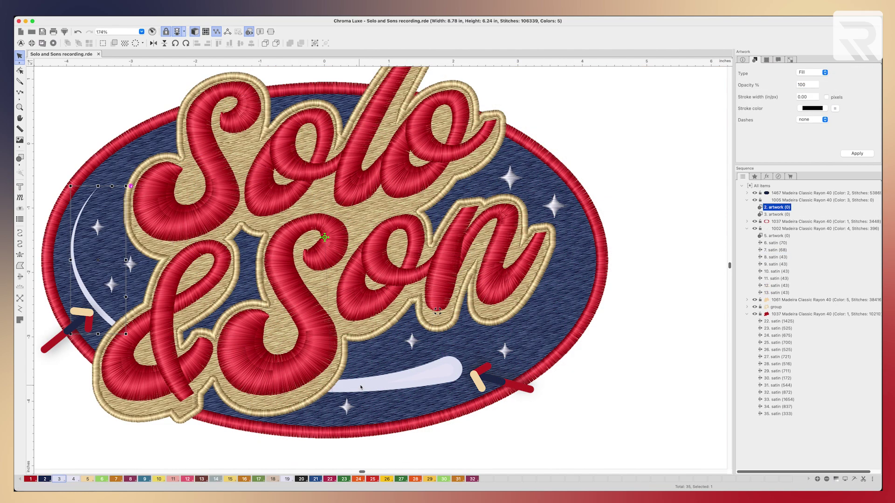
{"action": "left_click", "coordinate": [361, 388], "text": "shift"}
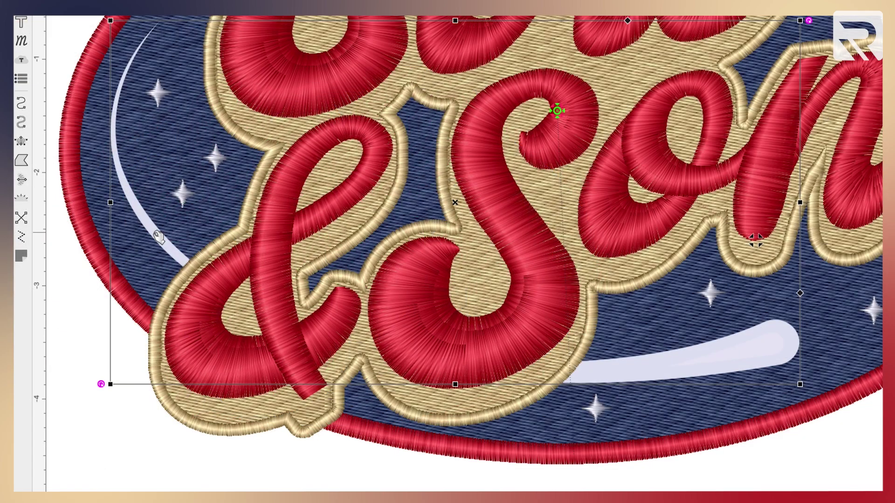
Convert both swooshes to complex fill in 1093 Azure Sea thread.
{"action": "right_click", "coordinate": [158, 236]}
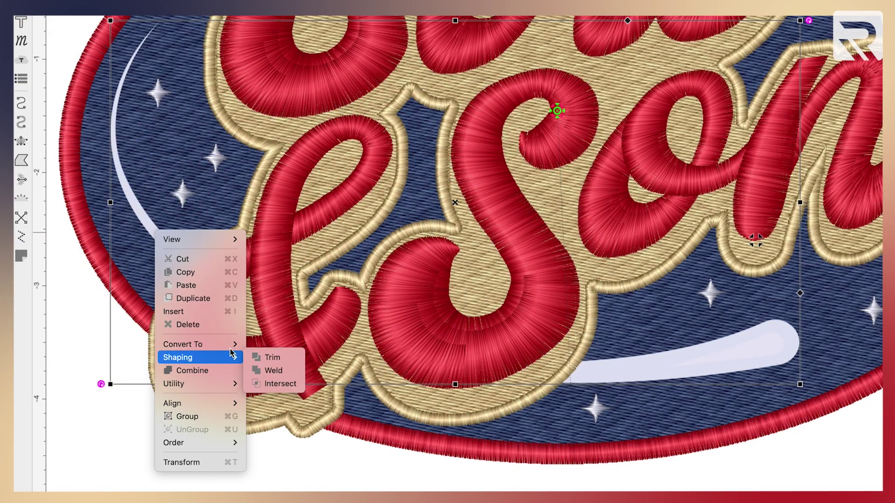
{"action": "mouse_move", "coordinate": [219, 344]}
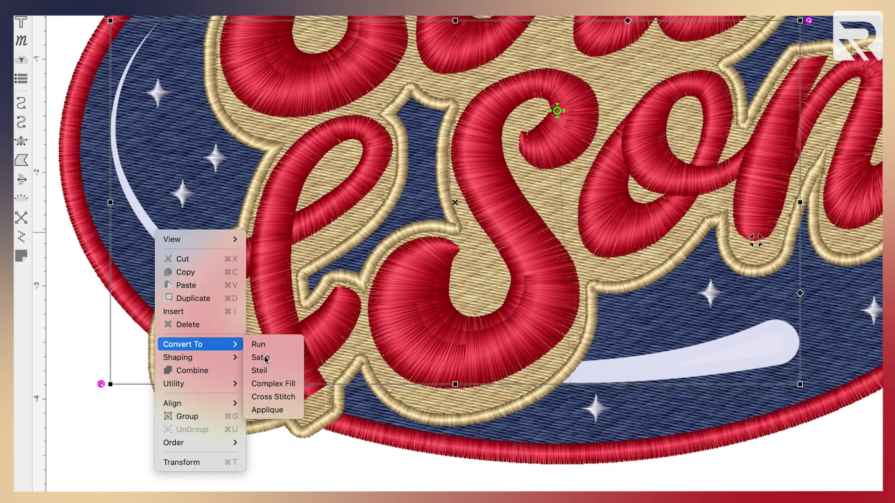
{"action": "left_click", "coordinate": [289, 384]}
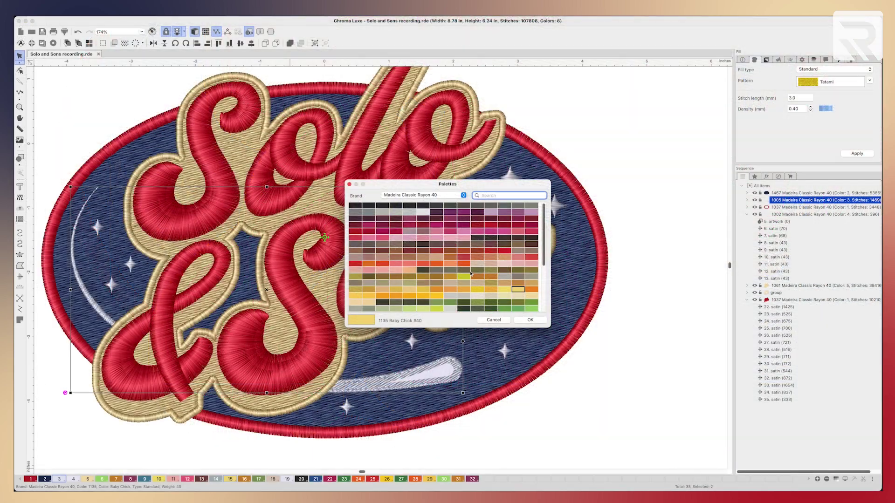
{"action": "scroll", "coordinate": [418, 265], "scroll_direction": "down", "scroll_amount": 5}
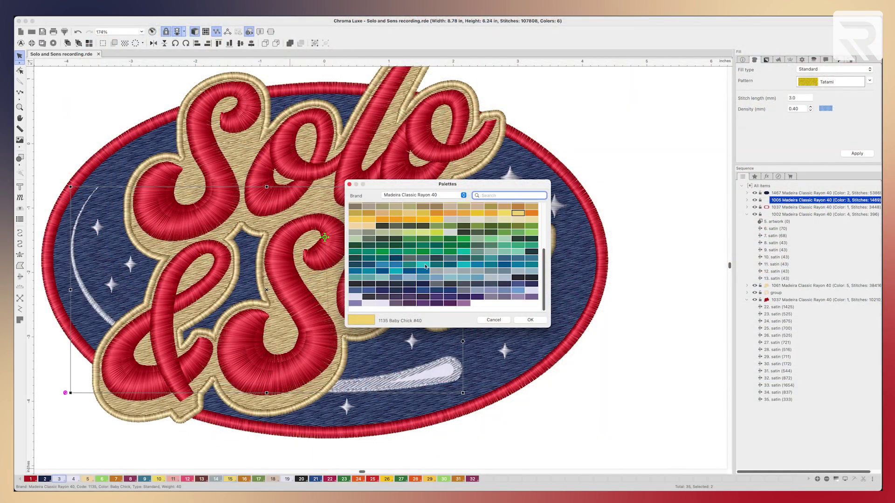
{"action": "left_click", "coordinate": [422, 265]}
{"action": "key", "text": "Return"}
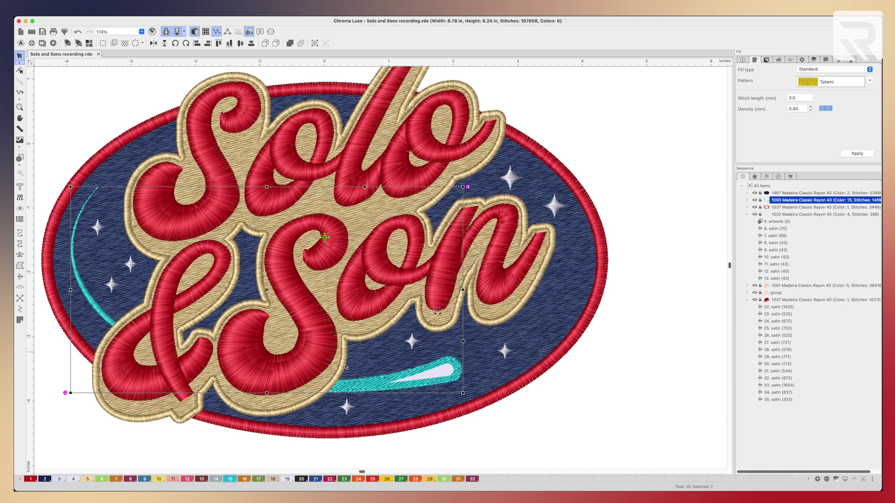
Set the swoosh fill density to 0.35 and turn off Perpendicular underlay.
{"action": "double_click", "coordinate": [798, 109]}
{"action": "type", "text": ".35"}
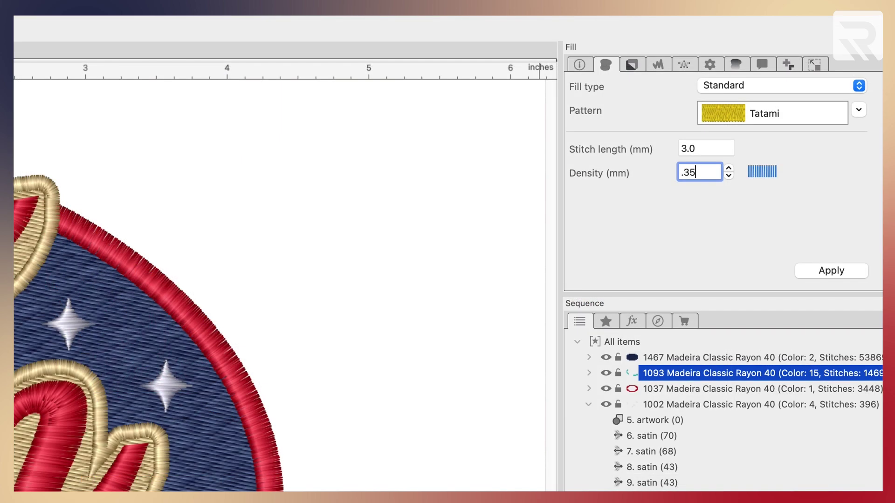
{"action": "key", "text": "Return"}
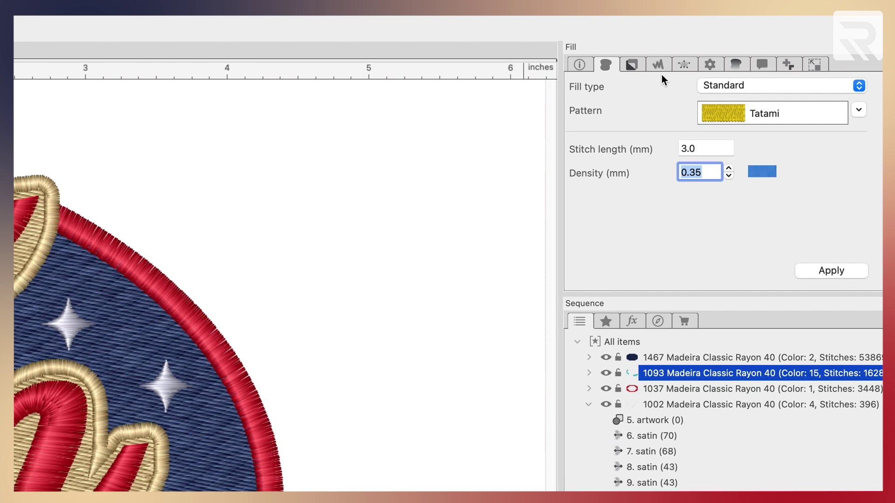
{"action": "left_click", "coordinate": [631, 64]}
{"action": "left_click", "coordinate": [670, 84]}
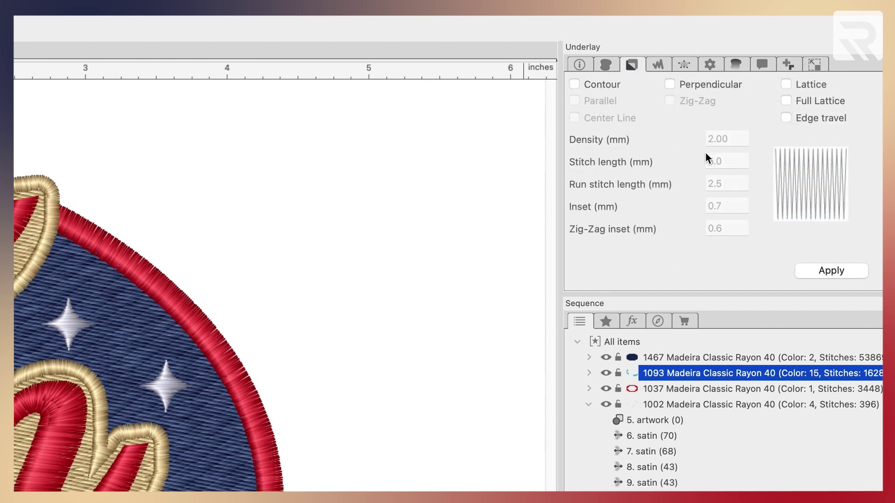
{"action": "left_click", "coordinate": [818, 270]}
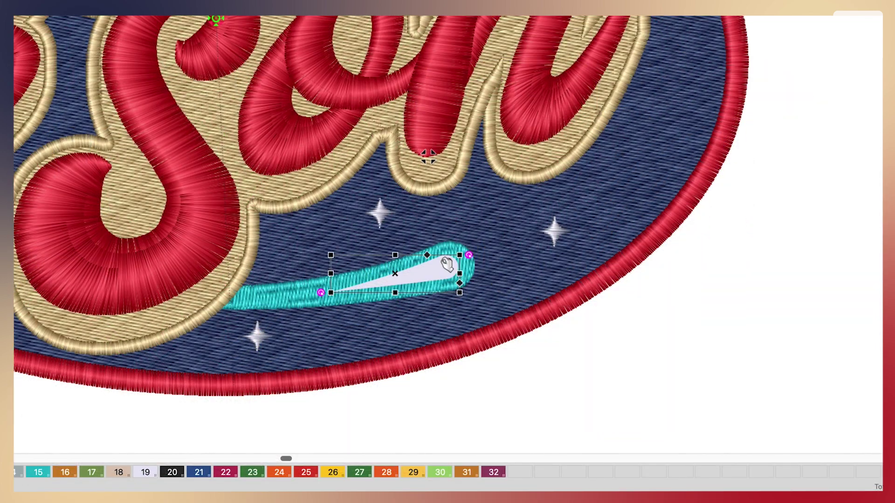
Convert the comet highlight shape to satin stitches.
{"action": "right_click", "coordinate": [445, 262]}
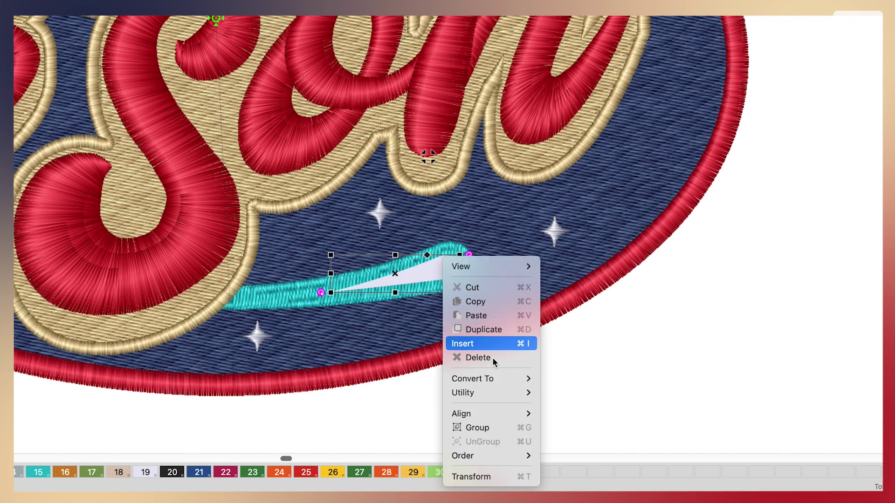
{"action": "mouse_move", "coordinate": [494, 378]}
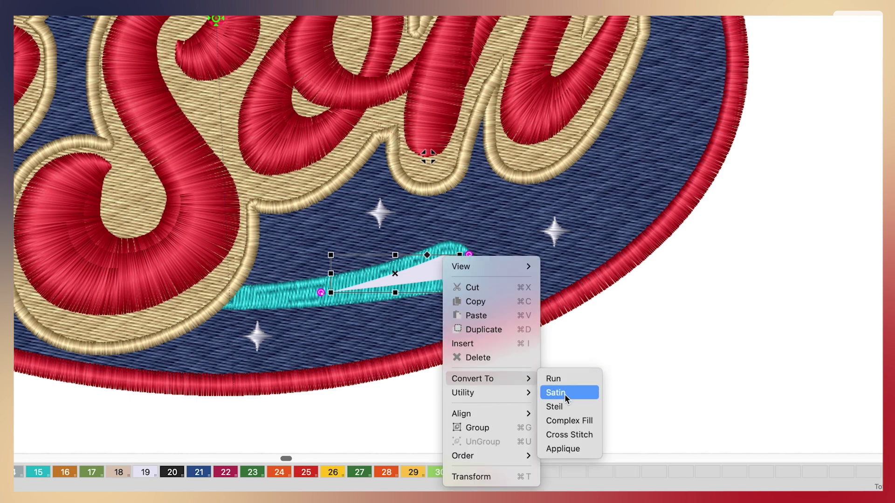
{"action": "left_click", "coordinate": [564, 393]}
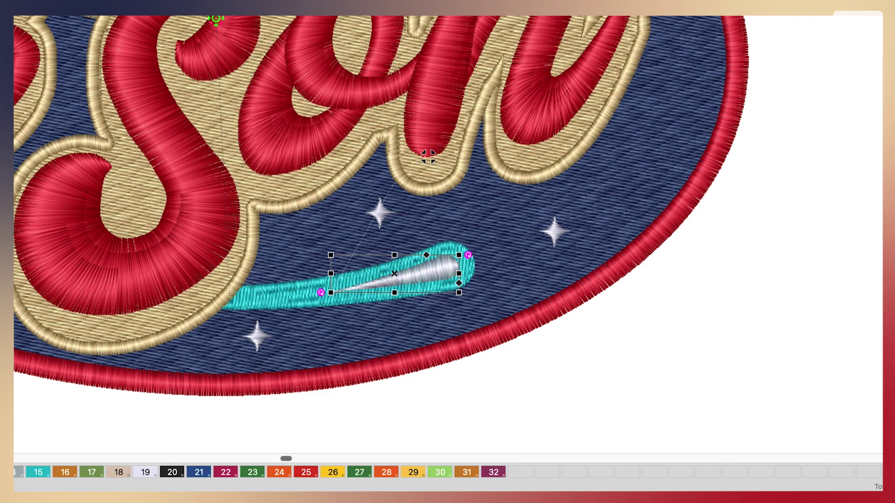
{"action": "key", "text": "h"}
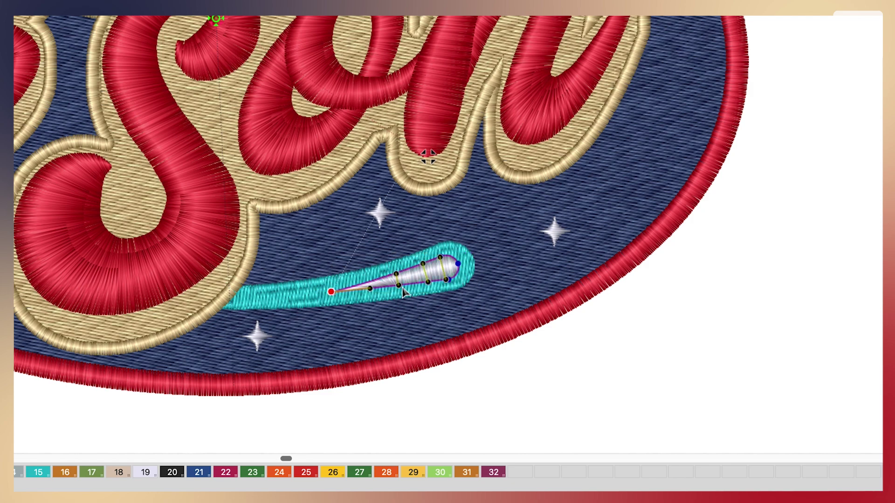
{"action": "scroll", "coordinate": [326, 349], "scroll_direction": "up", "scroll_amount": 1}
{"action": "scroll", "coordinate": [327, 349], "scroll_direction": "up", "scroll_amount": 4}
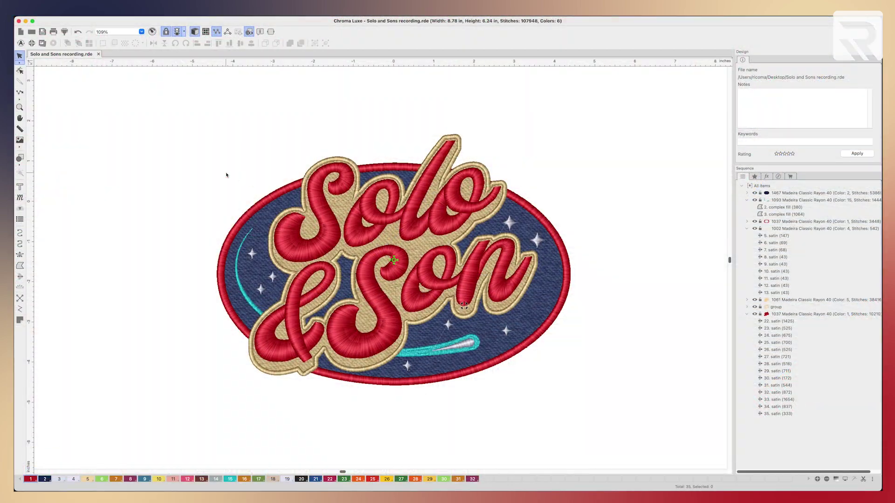
Add a new text object reading 'FREIGHTER SERVICES'.
{"action": "scroll", "coordinate": [343, 233], "scroll_direction": "down", "scroll_amount": 2}
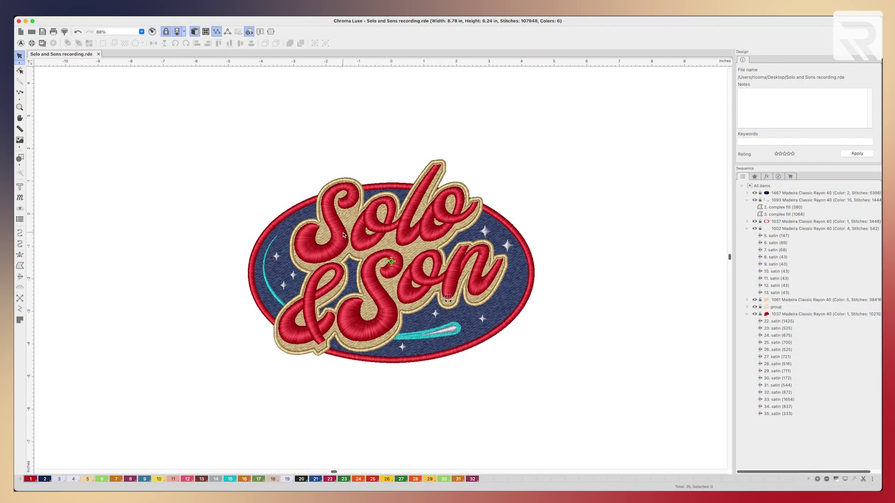
{"action": "left_click", "coordinate": [19, 188]}
{"action": "left_click", "coordinate": [373, 142]}
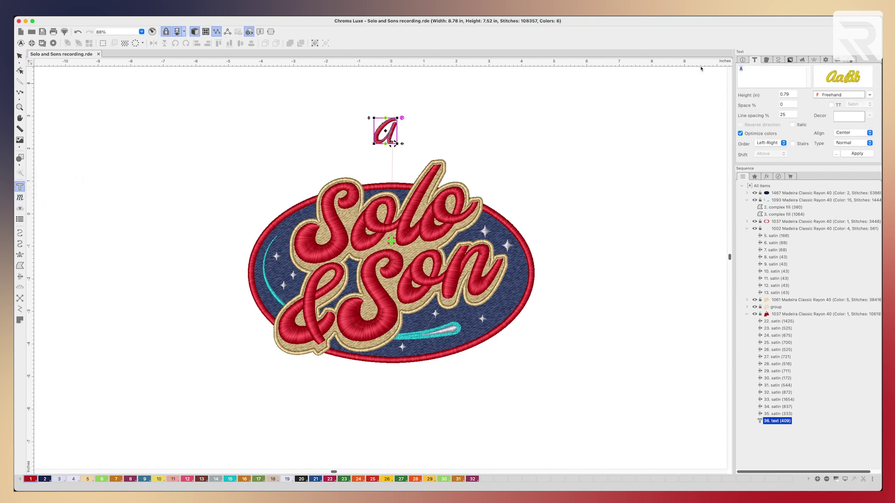
{"action": "key", "text": "BackSpace"}
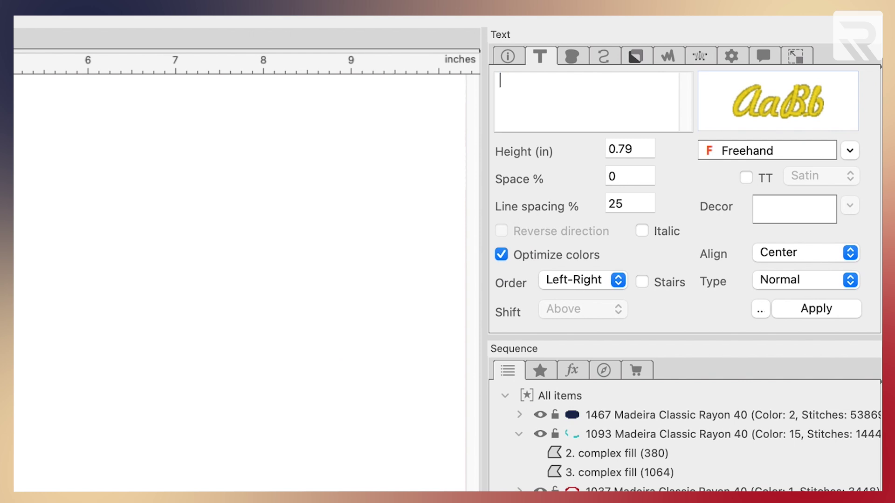
{"action": "key", "text": "Return"}
{"action": "left_click", "coordinate": [792, 279]}
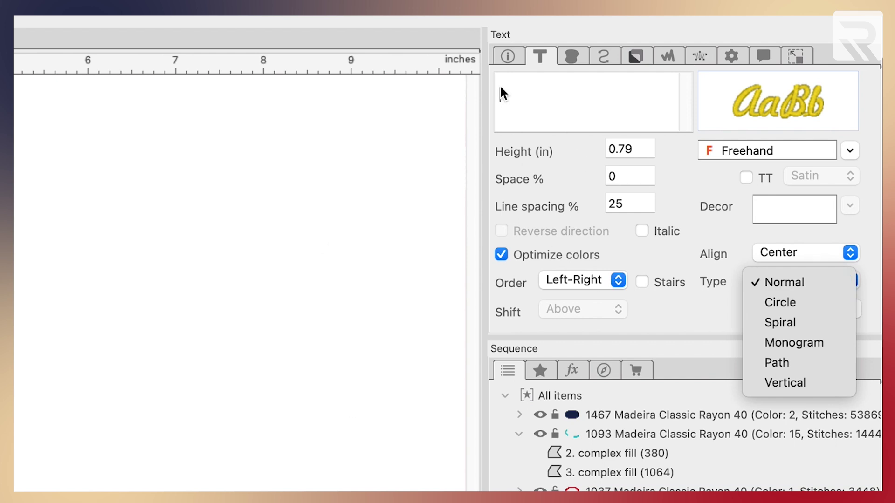
{"action": "left_click", "coordinate": [517, 105]}
{"action": "type", "text": "FREIGHTER"}
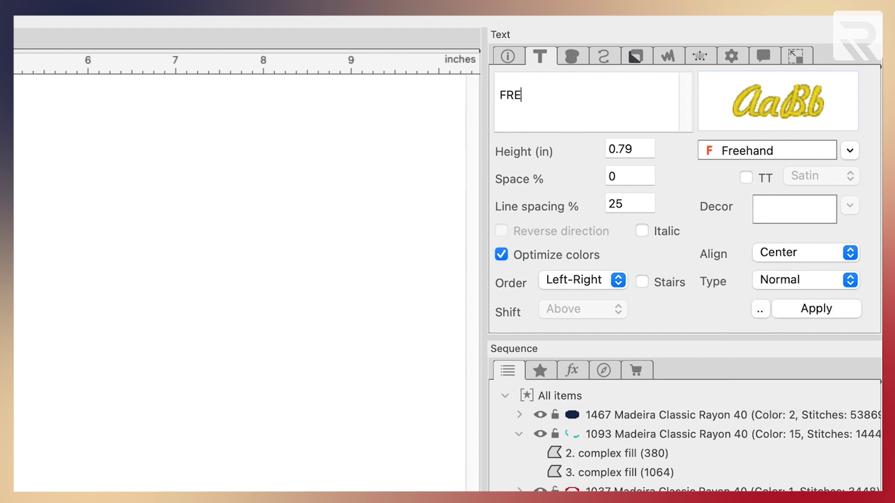
{"action": "type", "text": " SERVICES"}
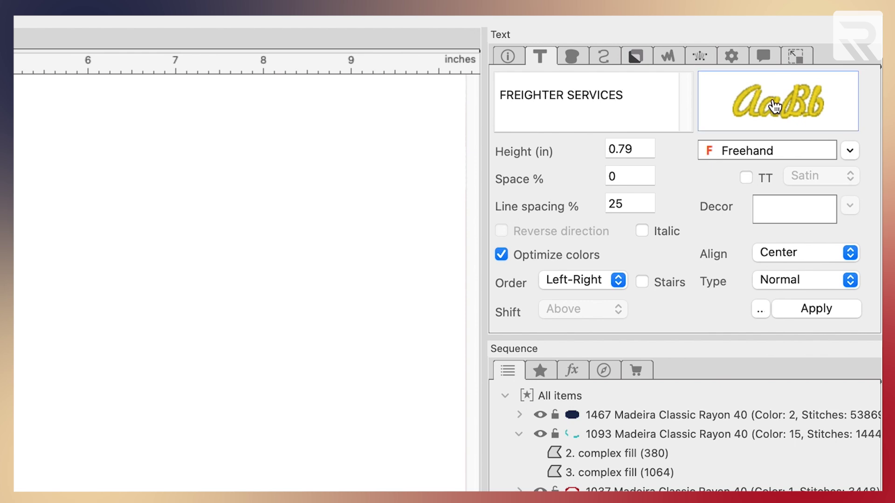
Set the lettering font to Arial and its layout type to Circle.
{"action": "left_click", "coordinate": [776, 106]}
{"action": "left_click", "coordinate": [500, 176]}
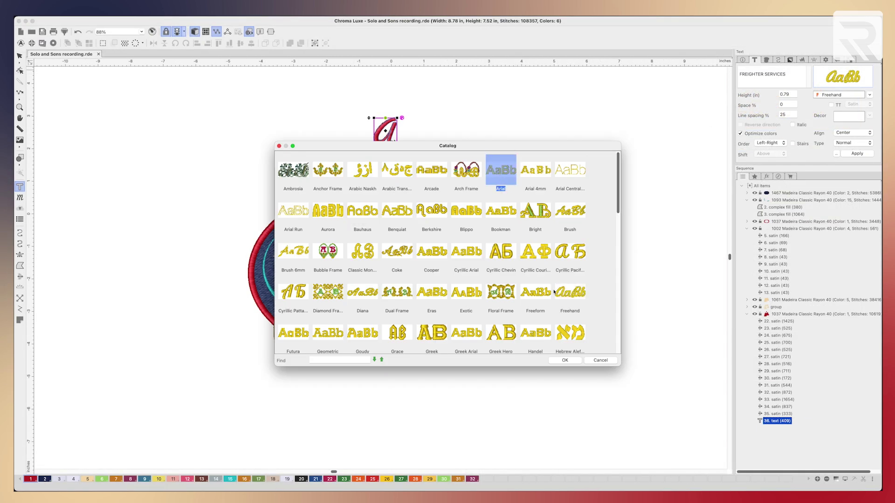
{"action": "left_click", "coordinate": [564, 360]}
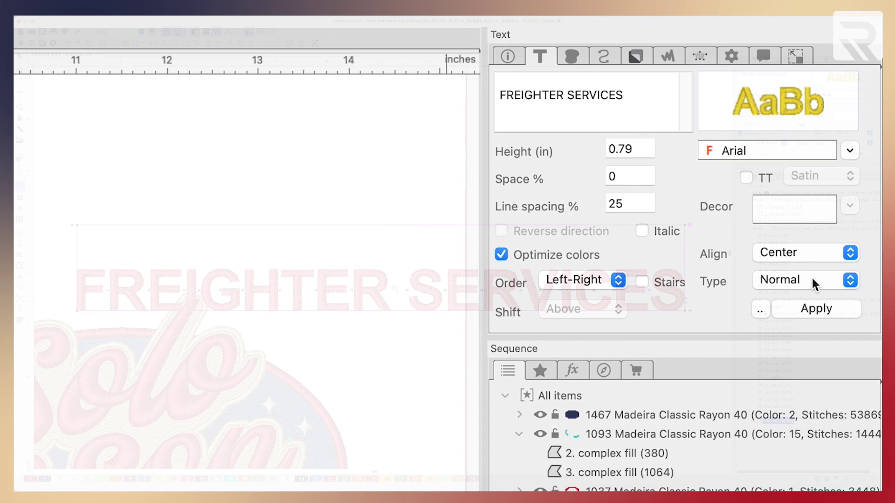
{"action": "left_click", "coordinate": [856, 143]}
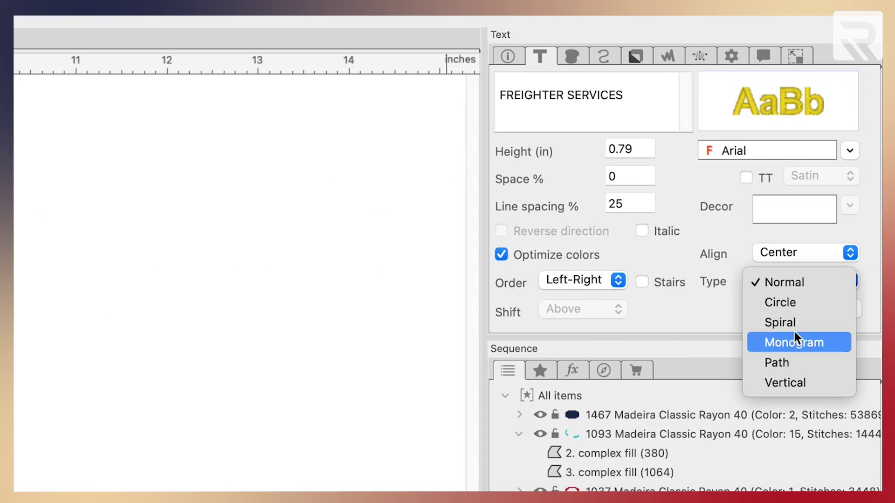
{"action": "left_click", "coordinate": [793, 303]}
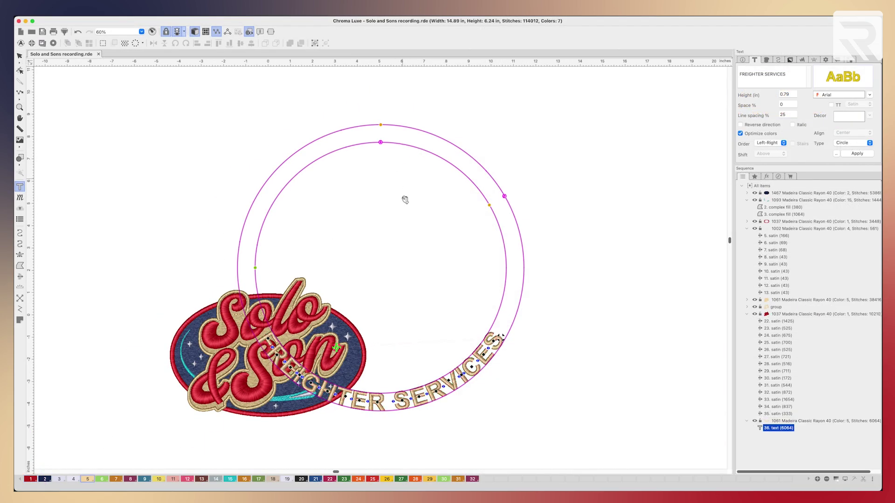
Reshape the circle so the text arcs under the oval, with density 0.35.
{"action": "left_click_drag", "start_coordinate": [392, 245], "coordinate": [276, 325]}
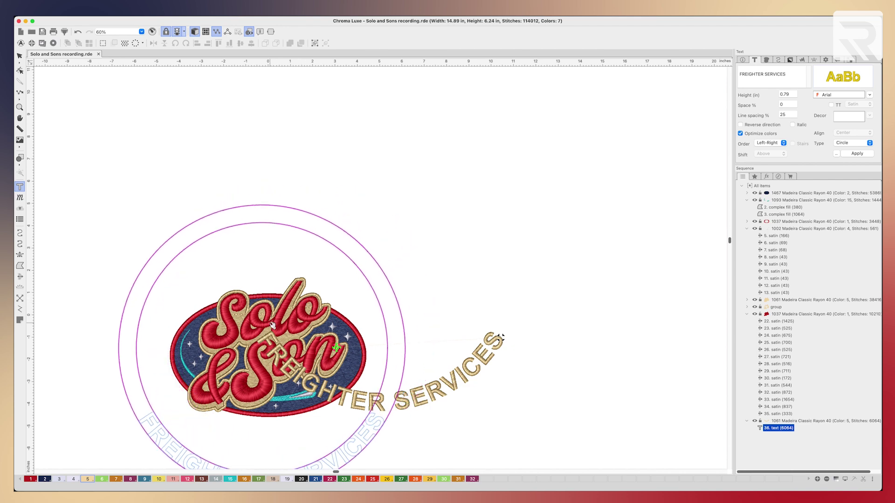
{"action": "left_click_drag", "start_coordinate": [266, 204], "coordinate": [263, 225]}
{"action": "left_click_drag", "start_coordinate": [334, 316], "coordinate": [462, 277]}
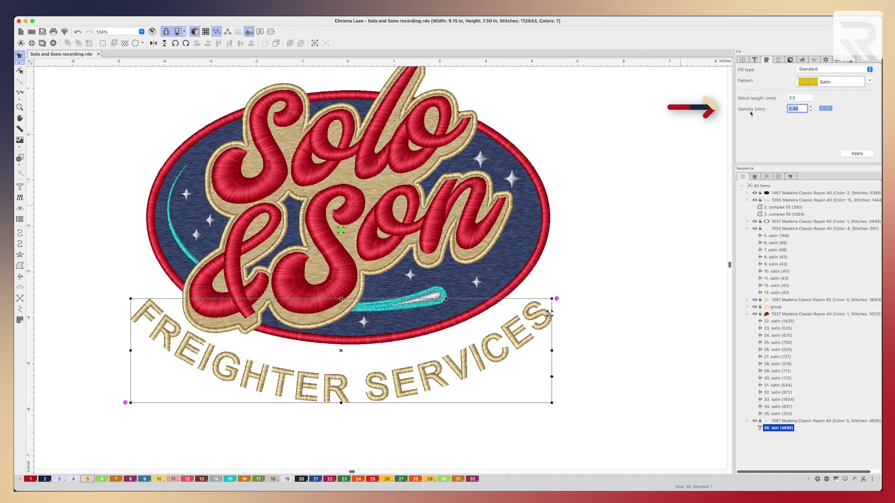
{"action": "type", "text": "0.35"}
{"action": "key", "text": "Return"}
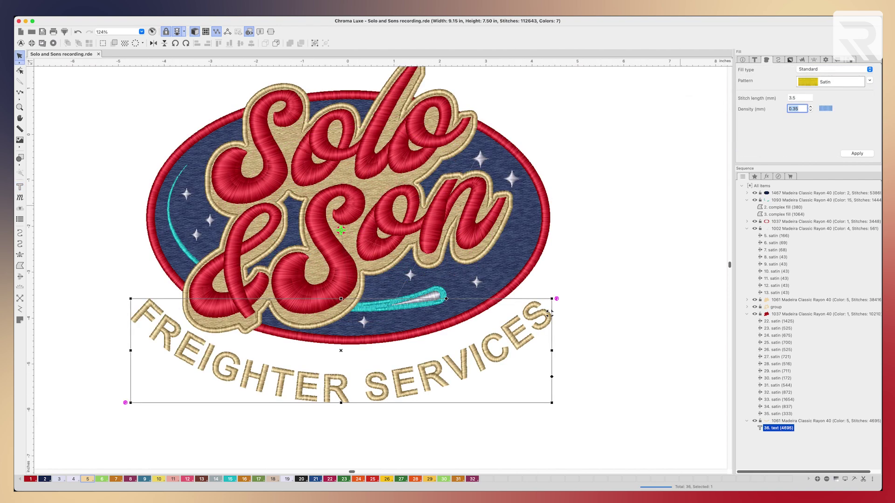
{"action": "left_click", "coordinate": [152, 32]}
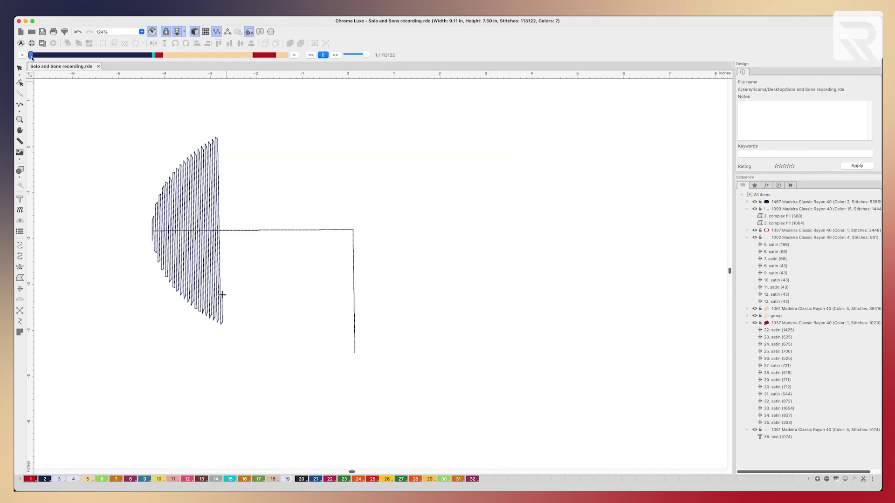
{"action": "left_click_drag", "start_coordinate": [147, 56], "coordinate": [287, 56]}
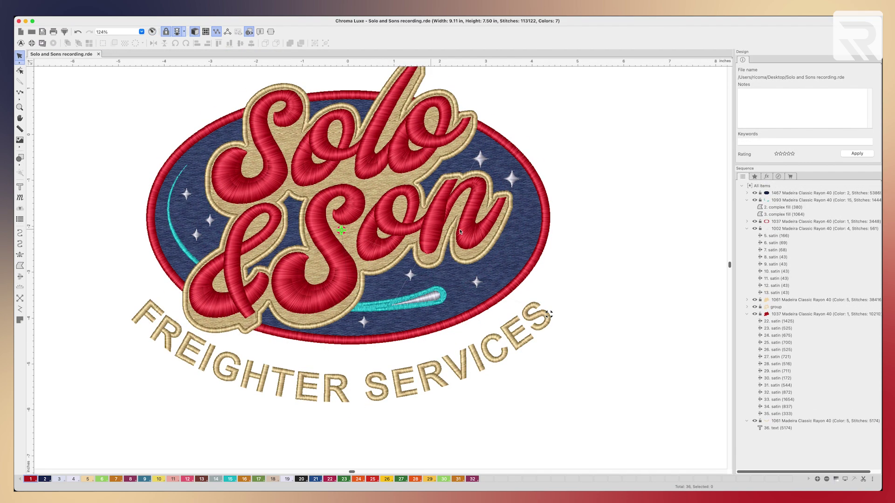
{"action": "scroll", "coordinate": [472, 236], "scroll_direction": "down", "scroll_amount": 5}
Select all 36 objects and give each one a trim end command.
{"action": "key", "text": "super+a"}
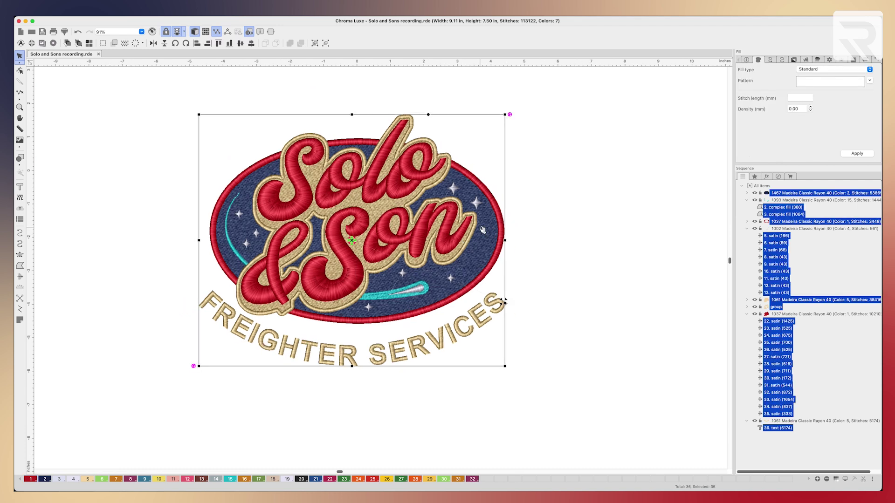
{"action": "left_click", "coordinate": [857, 61]}
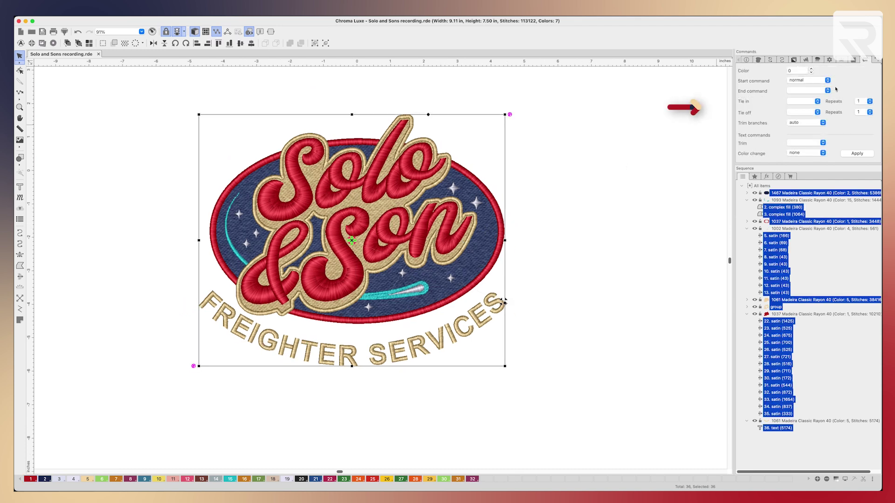
{"action": "left_click", "coordinate": [810, 91]}
{"action": "left_click", "coordinate": [811, 107]}
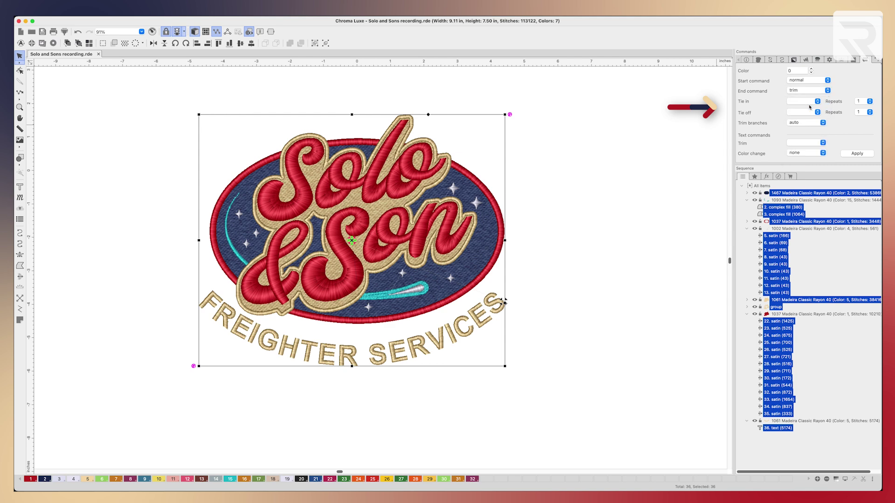
{"action": "left_click", "coordinate": [853, 154]}
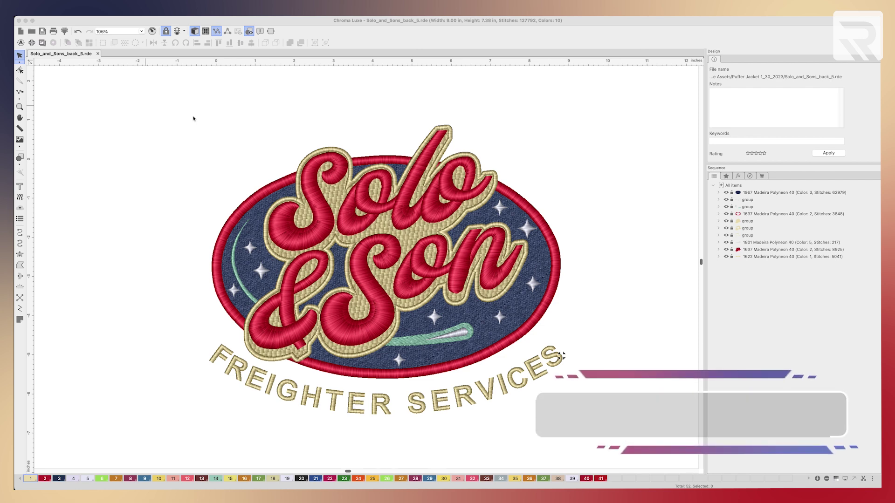
Select the whole logo and change its width from 9.00 to 4 inches, keeping proportions.
{"action": "left_click", "coordinate": [180, 105]}
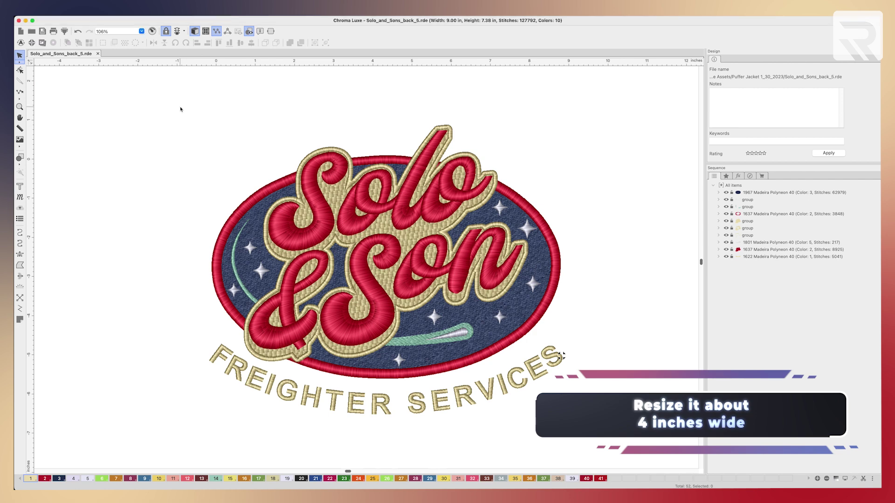
{"action": "left_click_drag", "start_coordinate": [180, 104], "coordinate": [605, 441]}
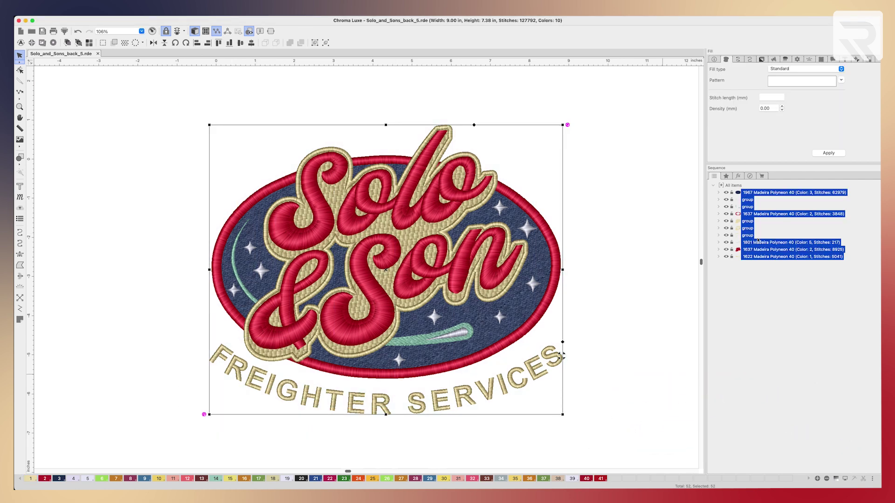
{"action": "left_click", "coordinate": [870, 59]}
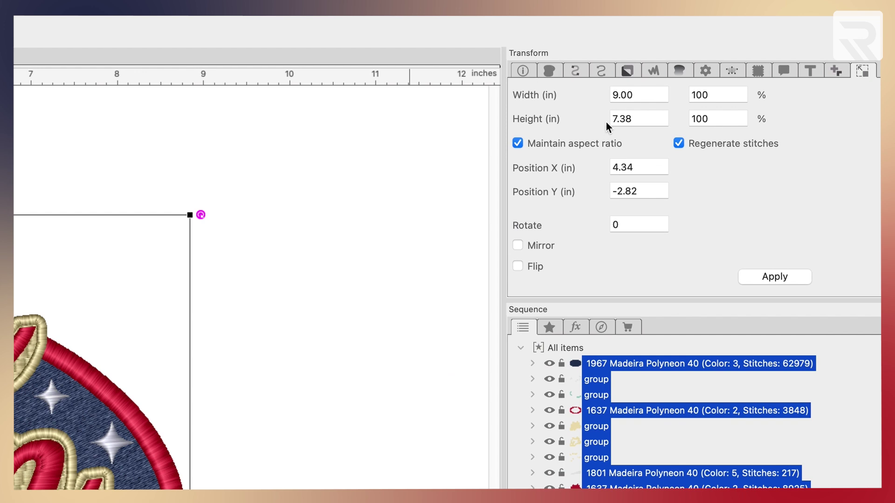
{"action": "left_click", "coordinate": [642, 94]}
{"action": "left_click_drag", "start_coordinate": [642, 94], "coordinate": [612, 94]}
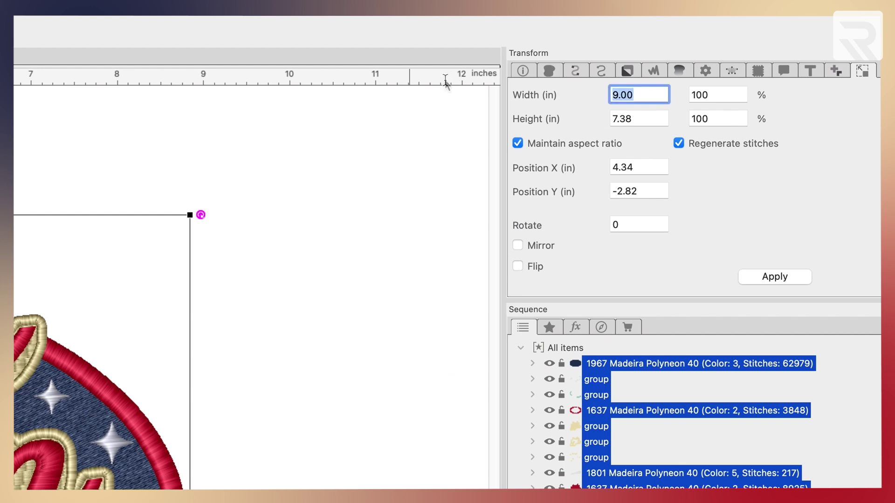
{"action": "type", "text": "4"}
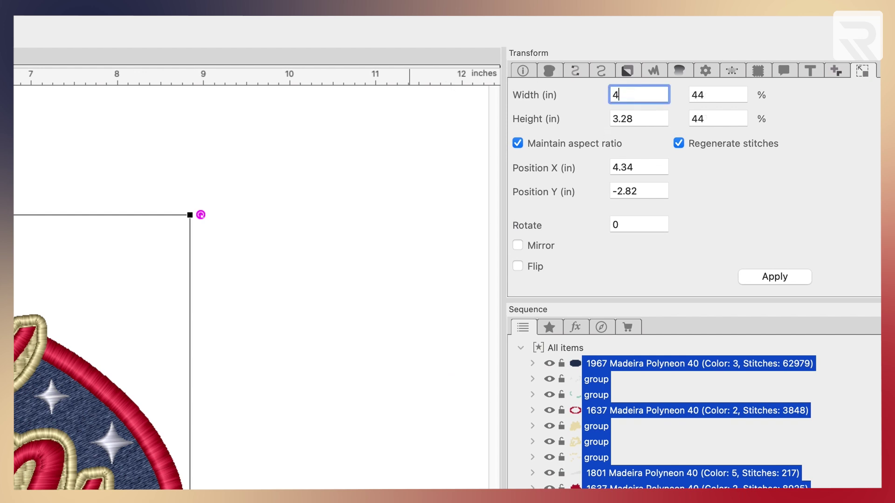
{"action": "key", "text": "Return"}
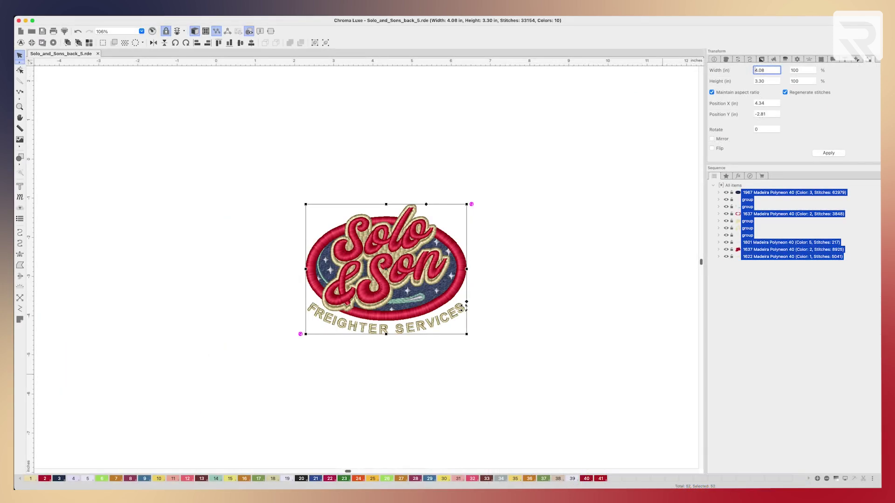
{"action": "scroll", "coordinate": [483, 244], "scroll_direction": "up", "scroll_amount": 5}
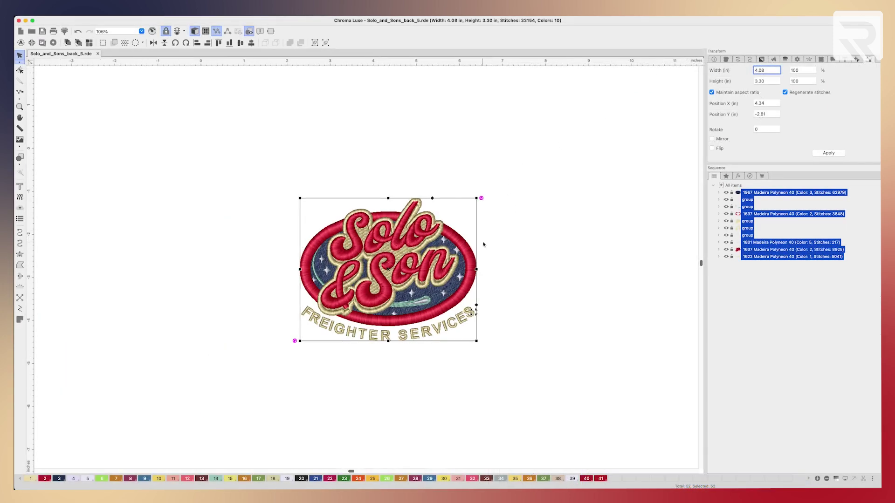
Delete the two outline border groups around the Solo & Son lettering.
{"action": "scroll", "coordinate": [483, 245], "scroll_direction": "up", "scroll_amount": 1}
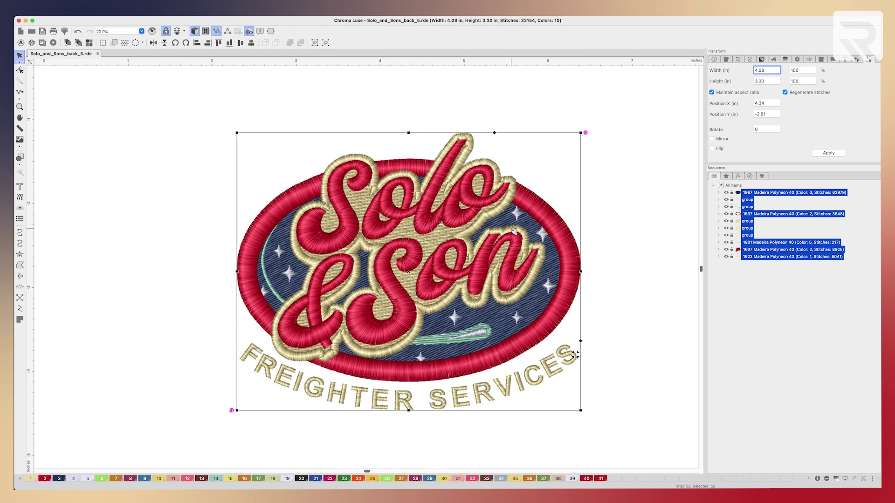
{"action": "left_click", "coordinate": [600, 220]}
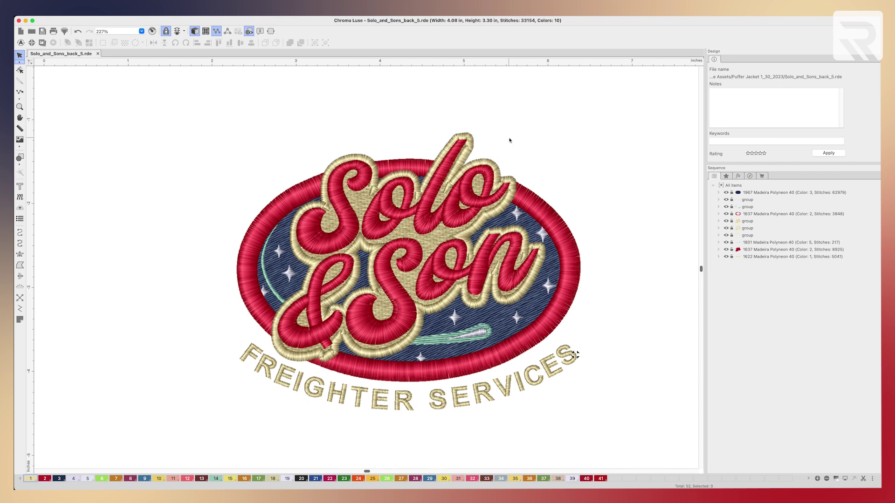
{"action": "left_click", "coordinate": [471, 148]}
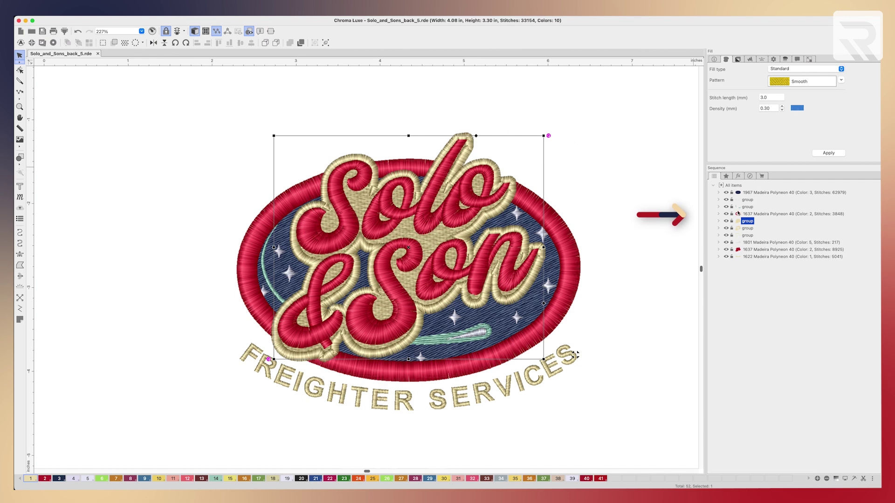
{"action": "left_click", "coordinate": [744, 229]}
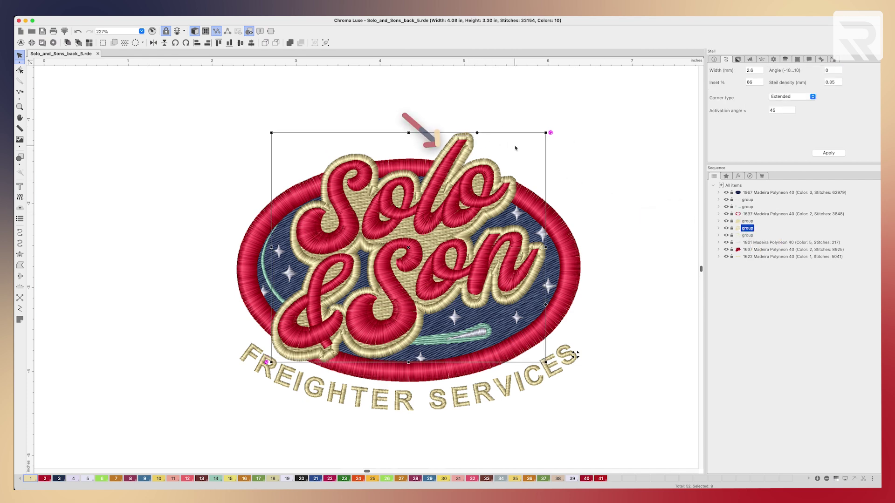
{"action": "key", "text": "Delete"}
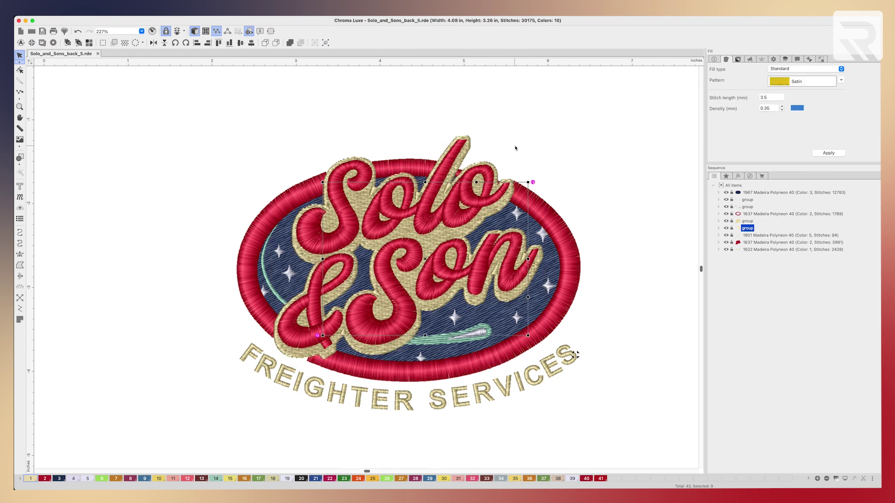
{"action": "key", "text": "Delete"}
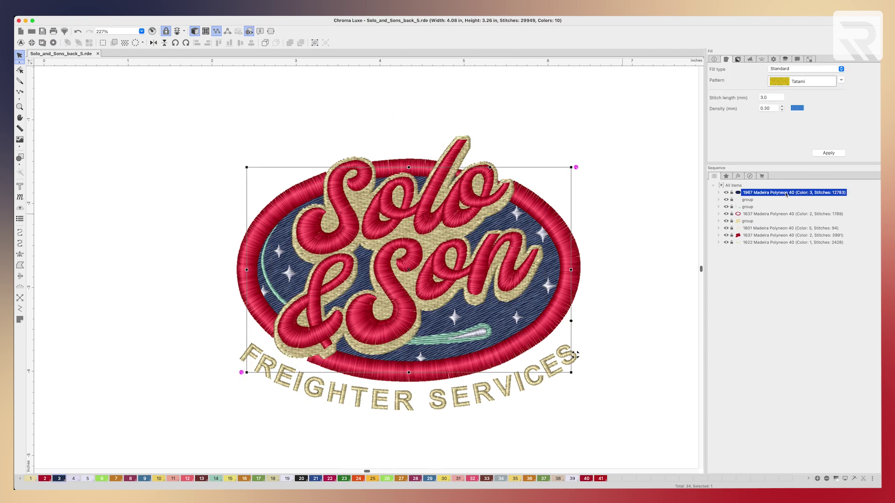
{"action": "left_click", "coordinate": [754, 214]}
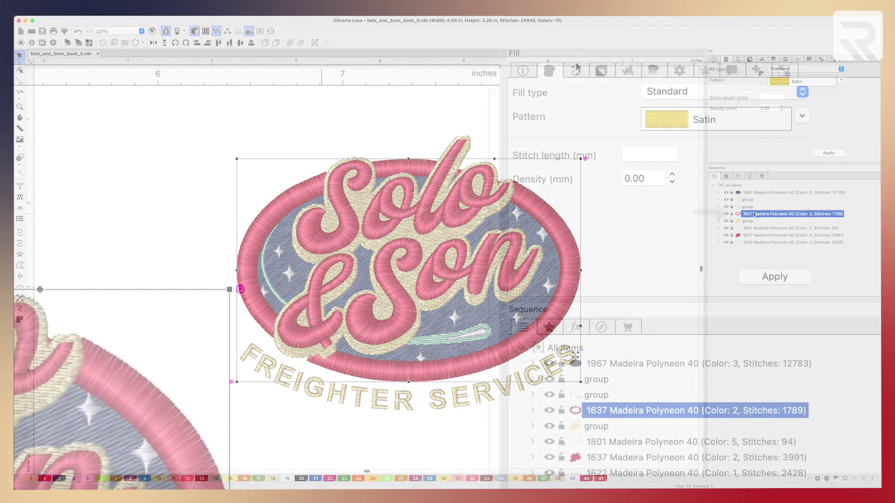
Narrow the red oval ring by setting its Steil column width to 3 mm.
{"action": "left_click", "coordinate": [738, 60]}
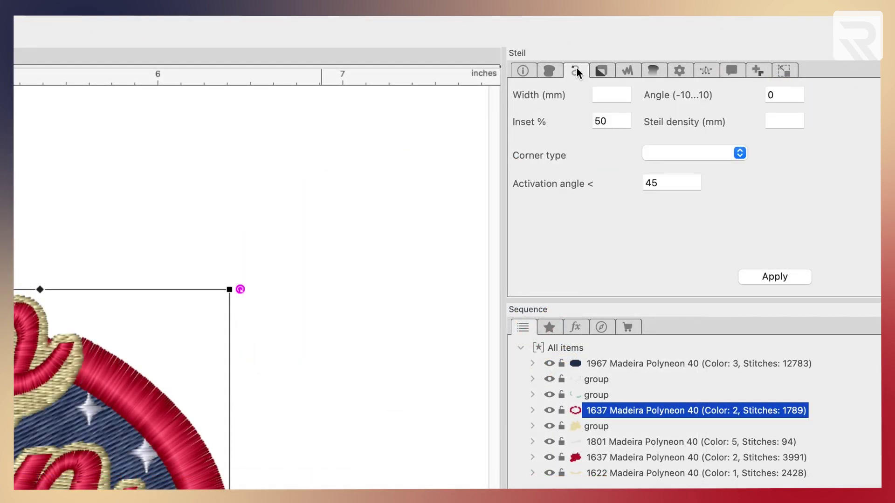
{"action": "left_click", "coordinate": [608, 92]}
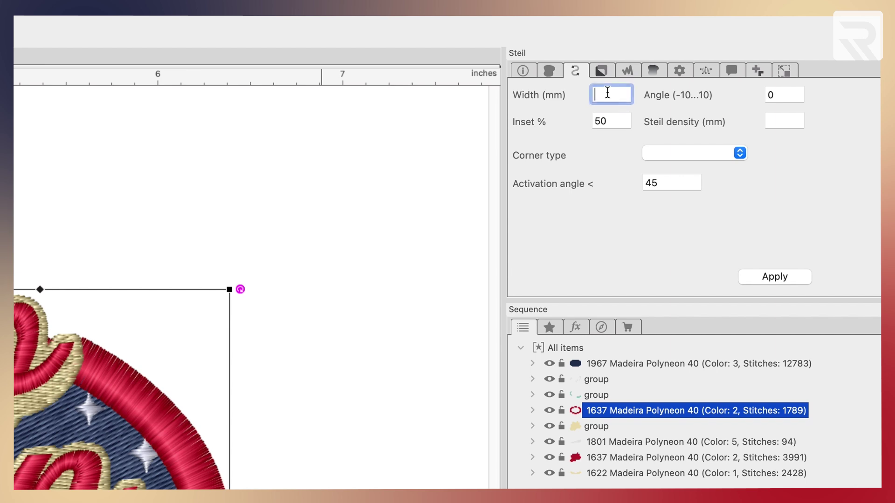
{"action": "type", "text": "3"}
{"action": "key", "text": "Return"}
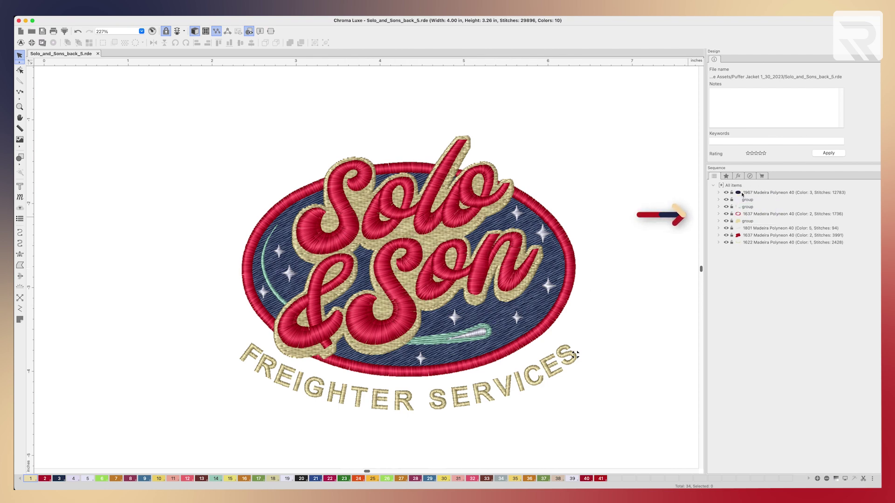
Trim the navy background fill under the gold outline group, then hide and reshow the group to verify.
{"action": "mouse_move", "coordinate": [739, 194]}
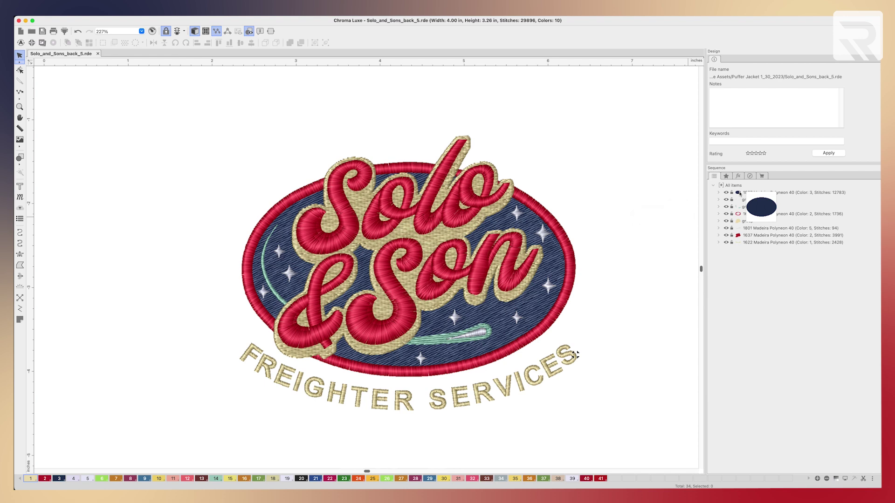
{"action": "left_click", "coordinate": [739, 194]}
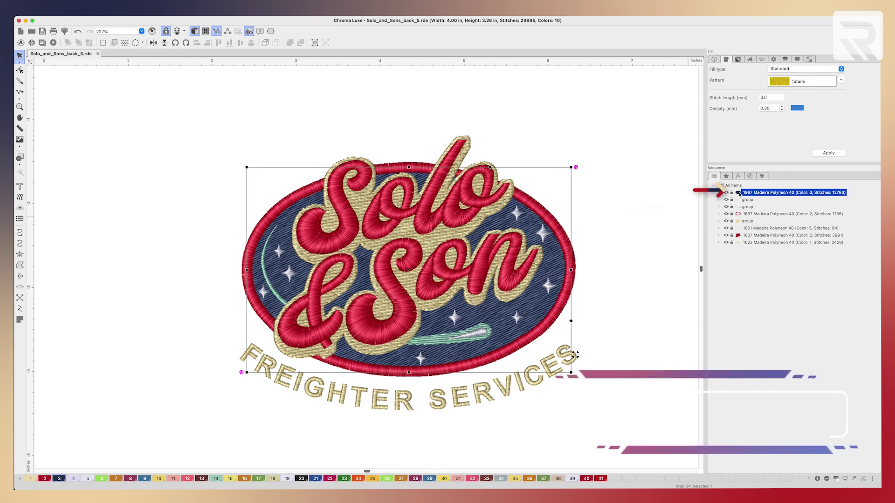
{"action": "left_click", "coordinate": [745, 222], "text": "super"}
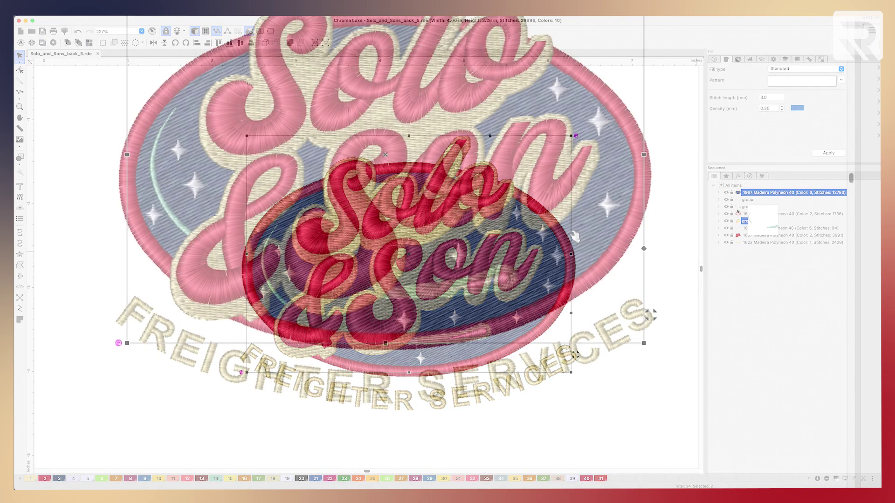
{"action": "right_click", "coordinate": [525, 302]}
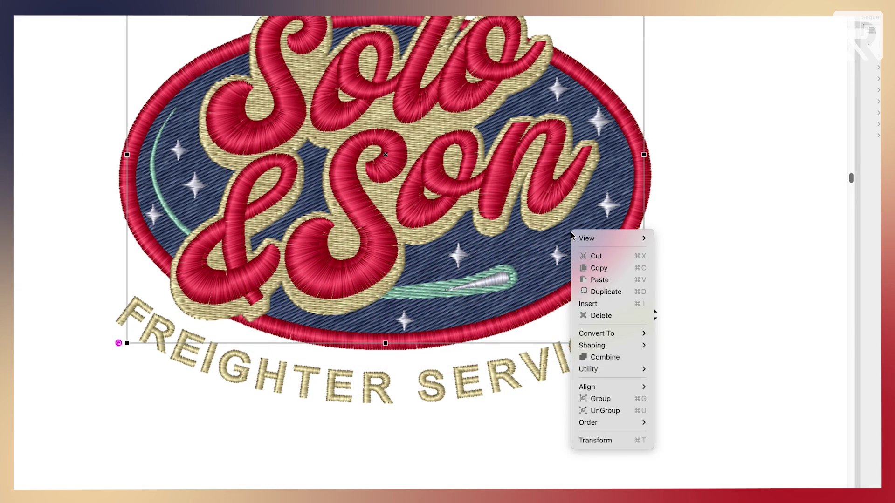
{"action": "mouse_move", "coordinate": [578, 239]}
{"action": "mouse_move", "coordinate": [616, 346]}
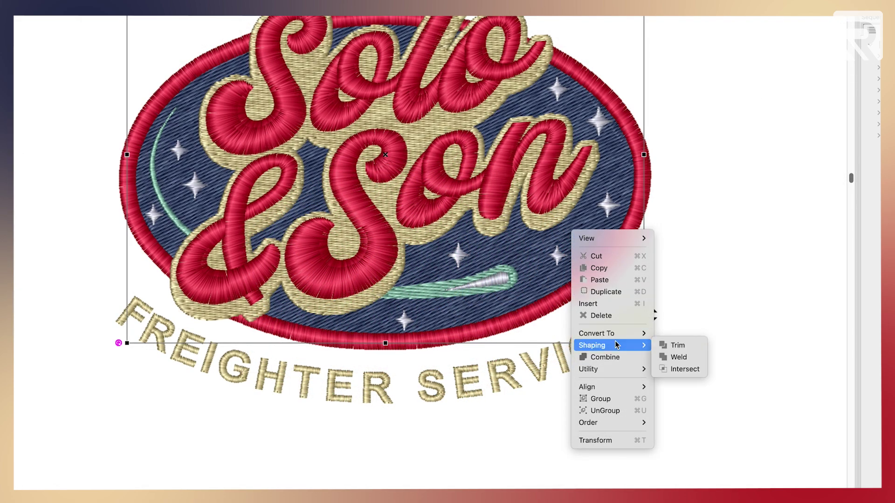
{"action": "left_click", "coordinate": [678, 345]}
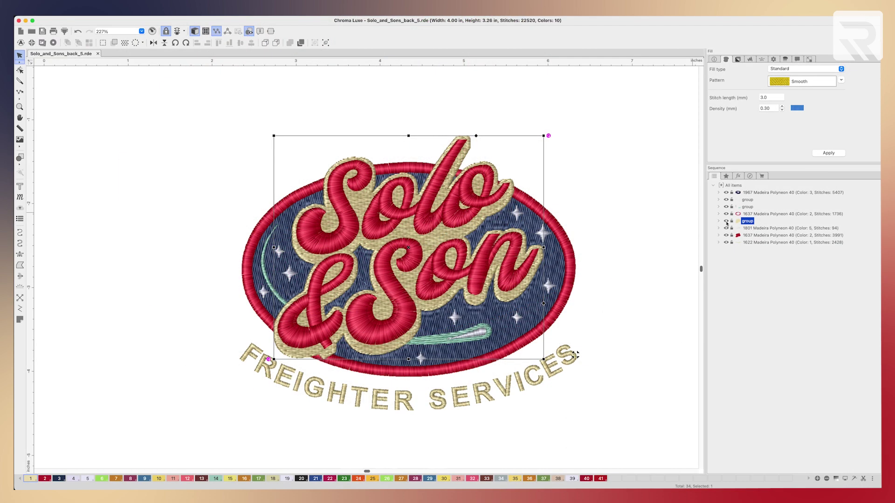
{"action": "left_click", "coordinate": [727, 222]}
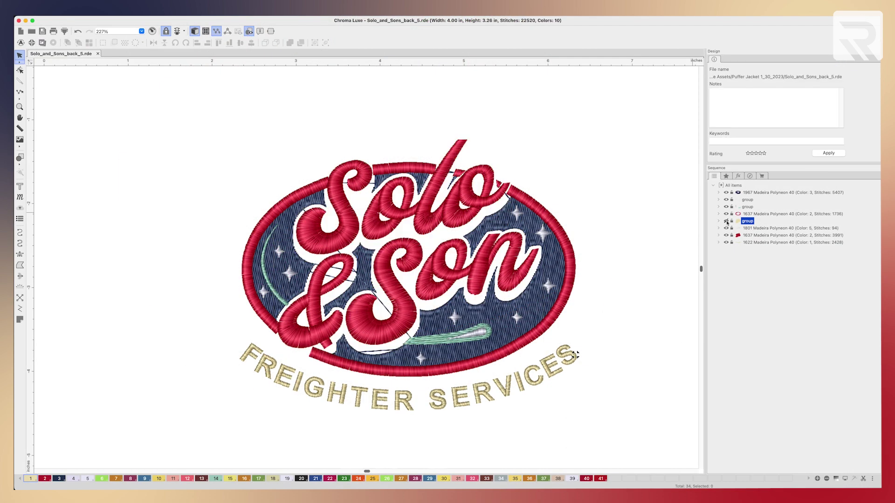
{"action": "left_click", "coordinate": [726, 222]}
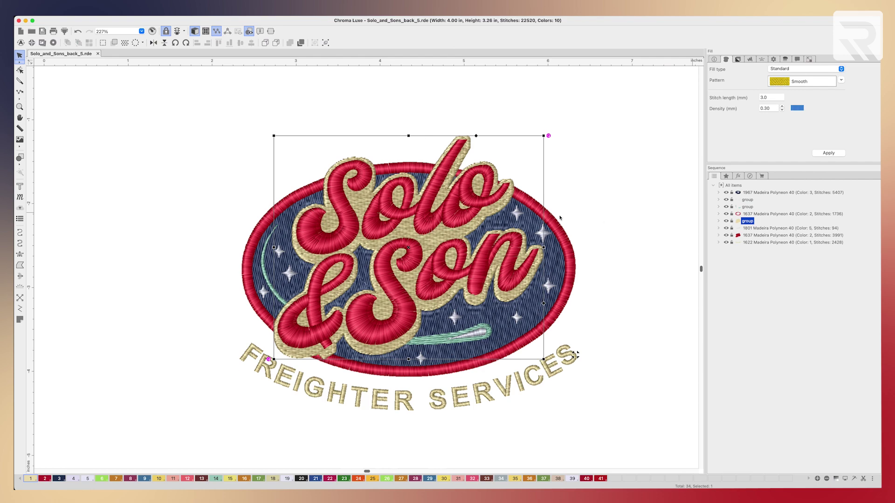
Switch the navy background fill's connection from Chiseled to Square, then deselect.
{"action": "left_click", "coordinate": [752, 193]}
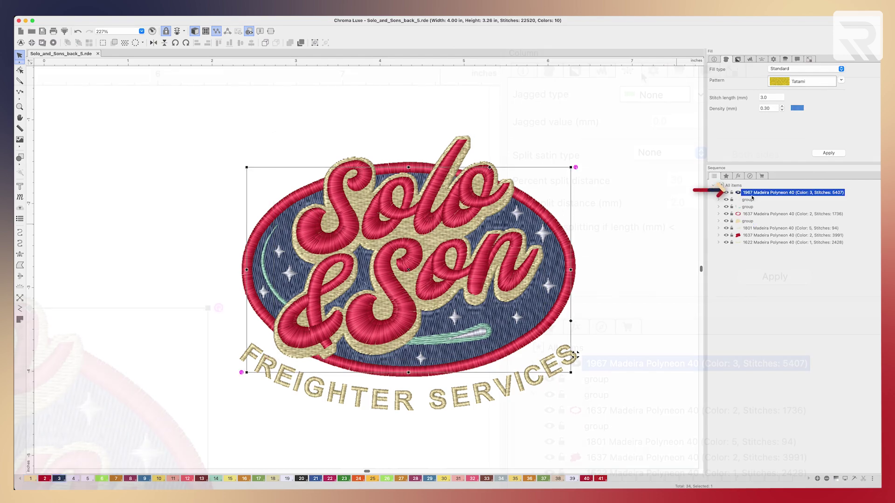
{"action": "left_click", "coordinate": [774, 59]}
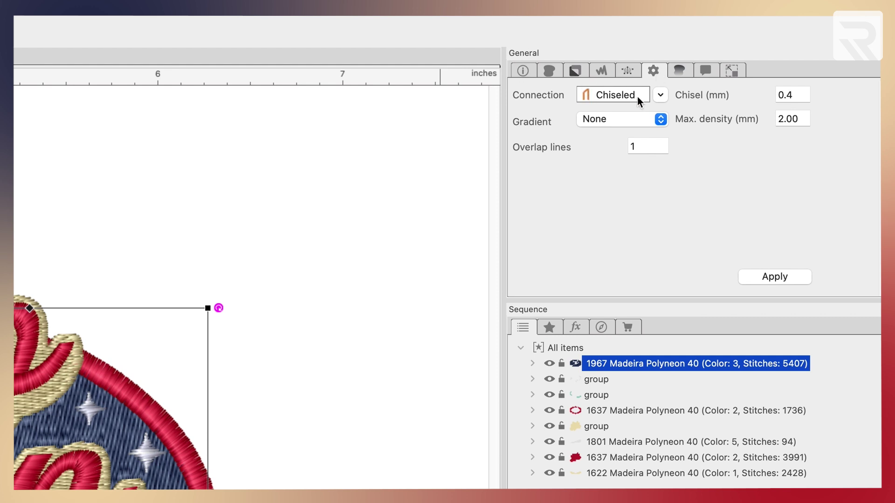
{"action": "left_click", "coordinate": [664, 94]}
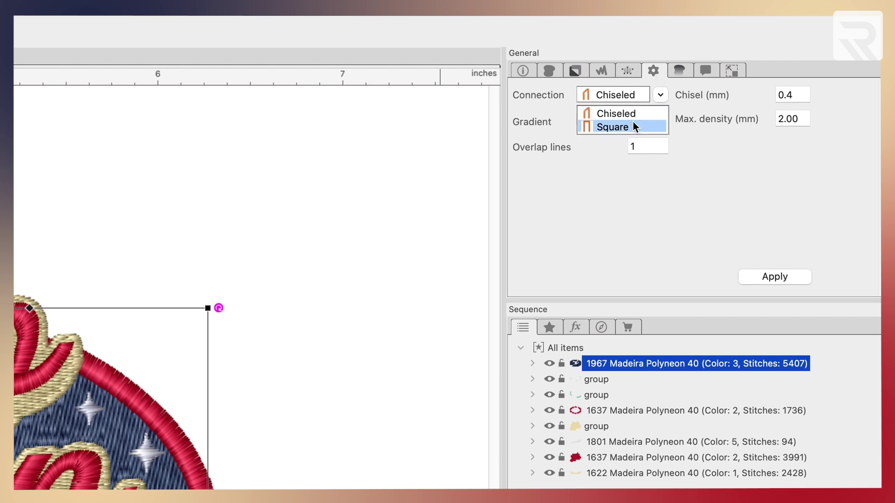
{"action": "left_click", "coordinate": [633, 121]}
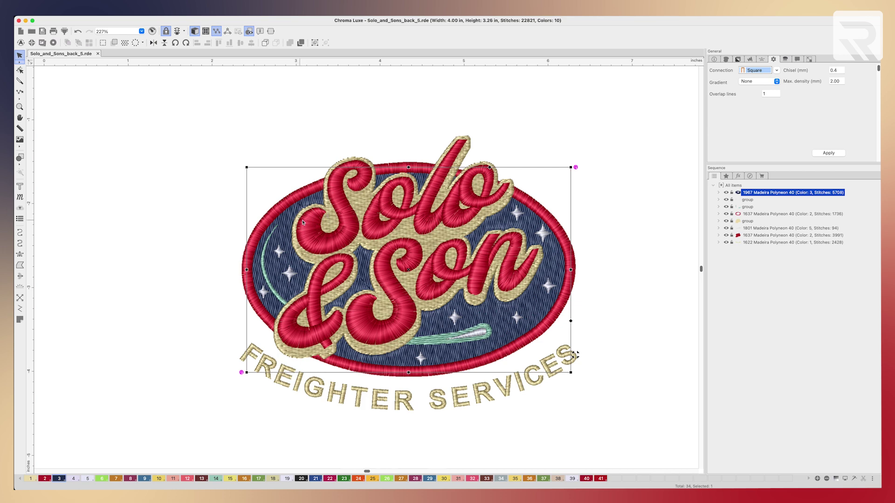
{"action": "left_click", "coordinate": [294, 126]}
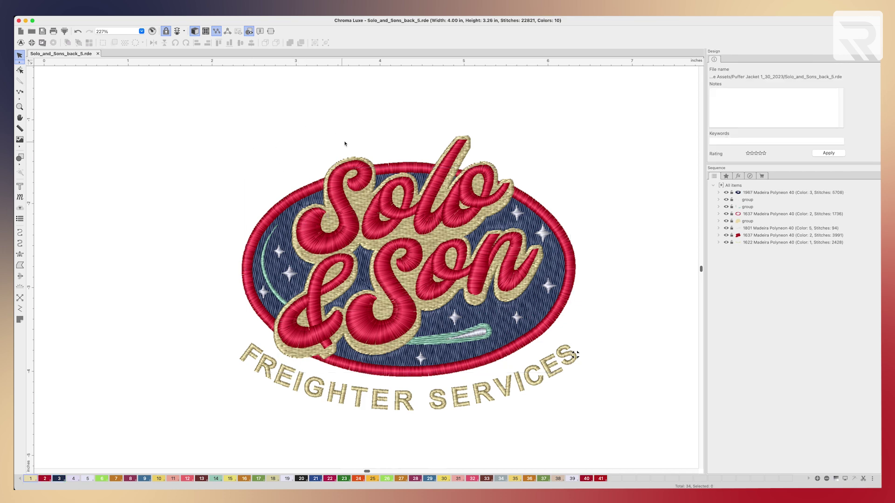
Zoom into the lettering and turn off Realistic View to show flat stitch lines.
{"action": "key", "text": "super+equal"}
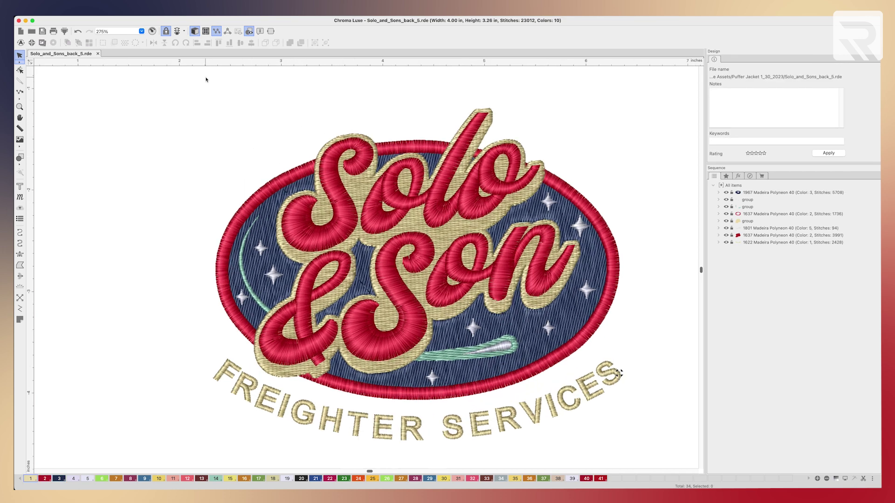
{"action": "left_click", "coordinate": [195, 31]}
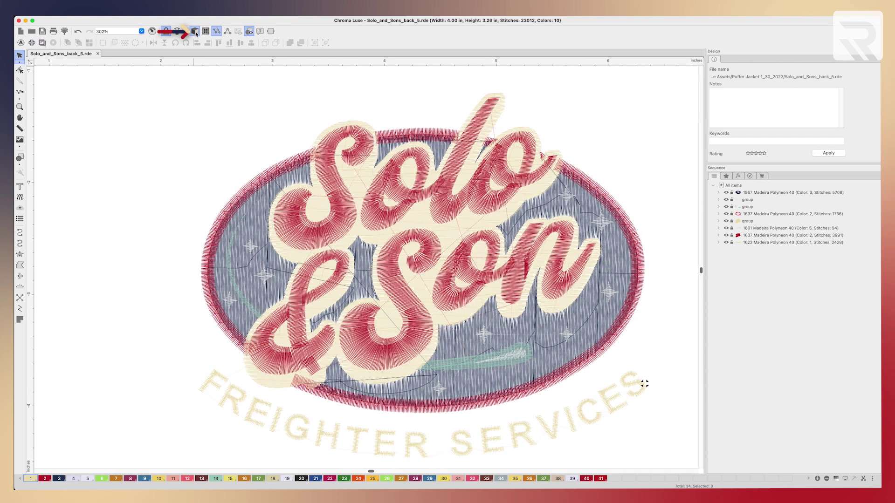
{"action": "key", "text": "super+equal"}
{"action": "key", "text": "super+equal"}
{"action": "key", "text": "super+equal"}
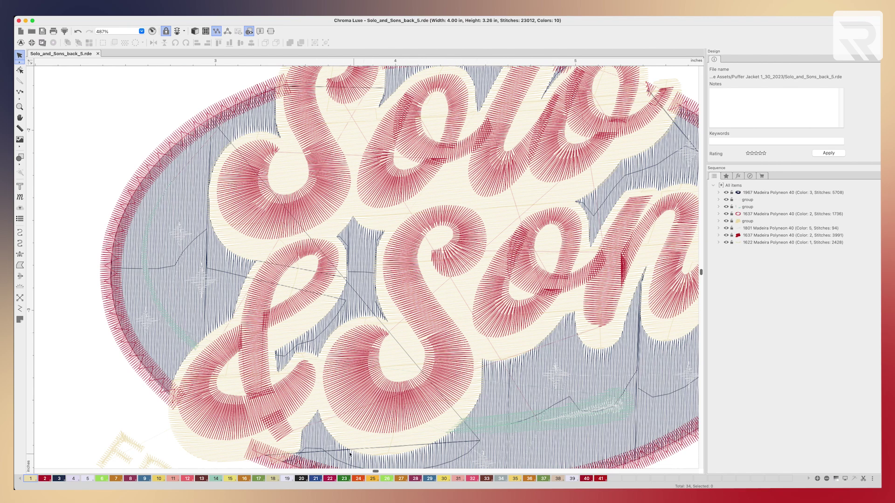
{"action": "right_click", "coordinate": [165, 240]}
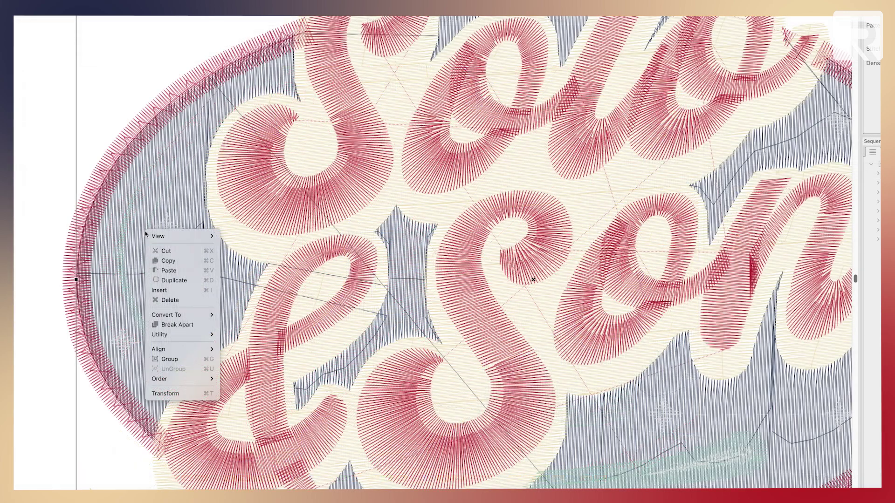
Change the navy background fill's style from Normal to Fleece, raising its density to 0.40.
{"action": "mouse_move", "coordinate": [166, 333]}
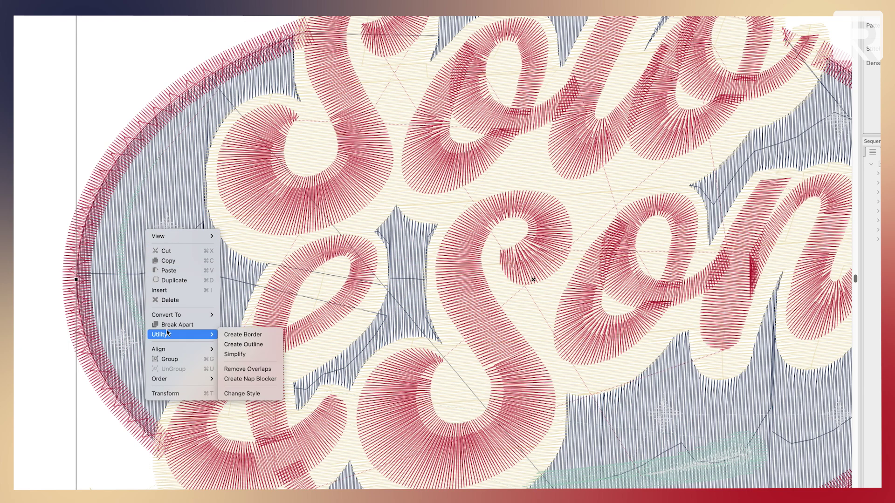
{"action": "left_click", "coordinate": [231, 394]}
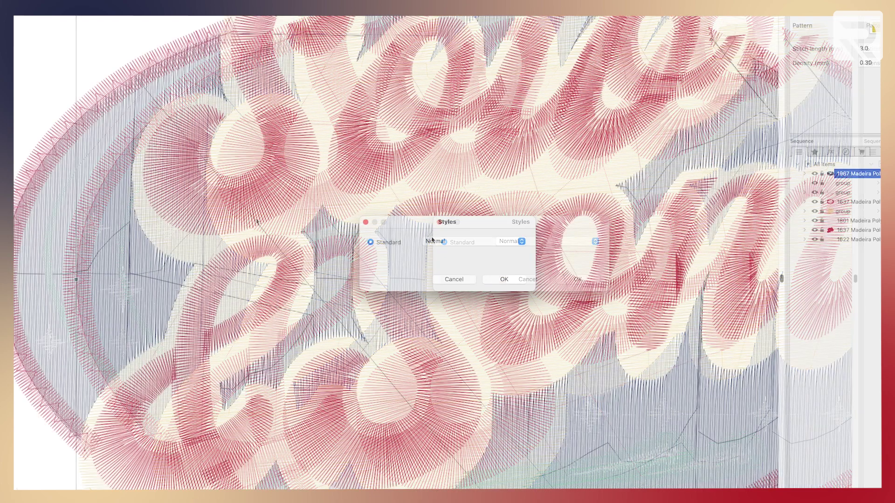
{"action": "left_click", "coordinate": [433, 241]}
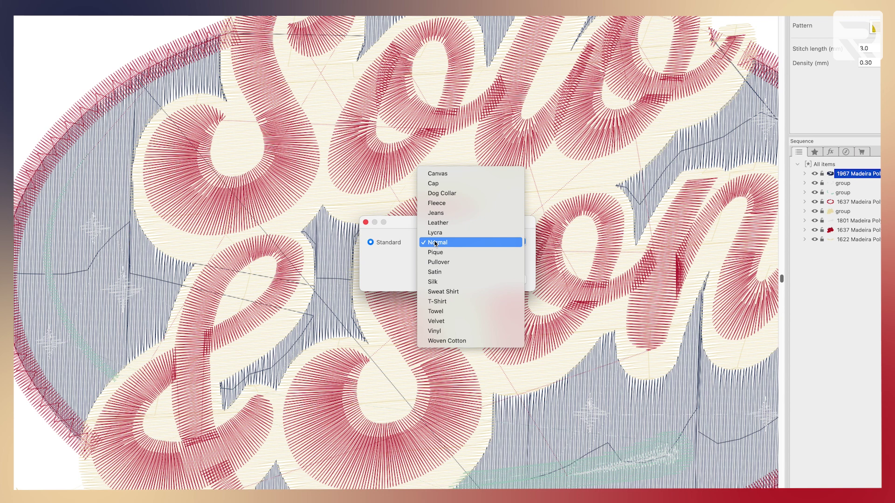
{"action": "left_click", "coordinate": [448, 204]}
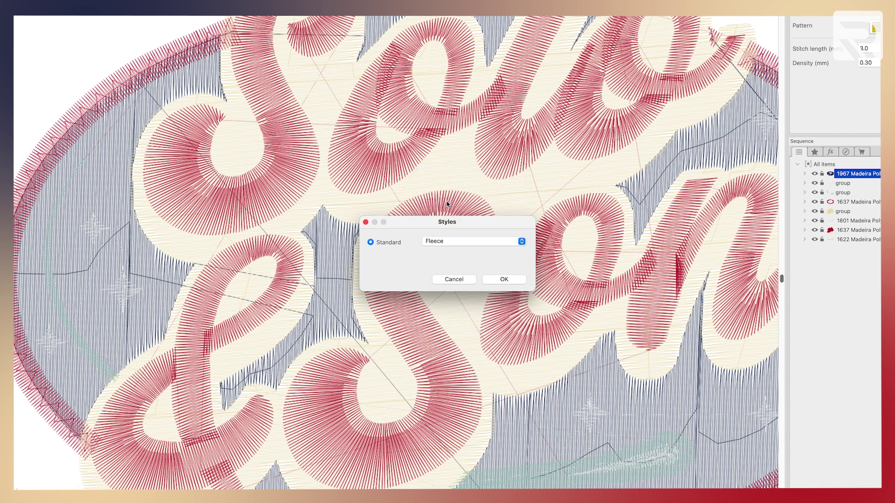
{"action": "left_click", "coordinate": [502, 280]}
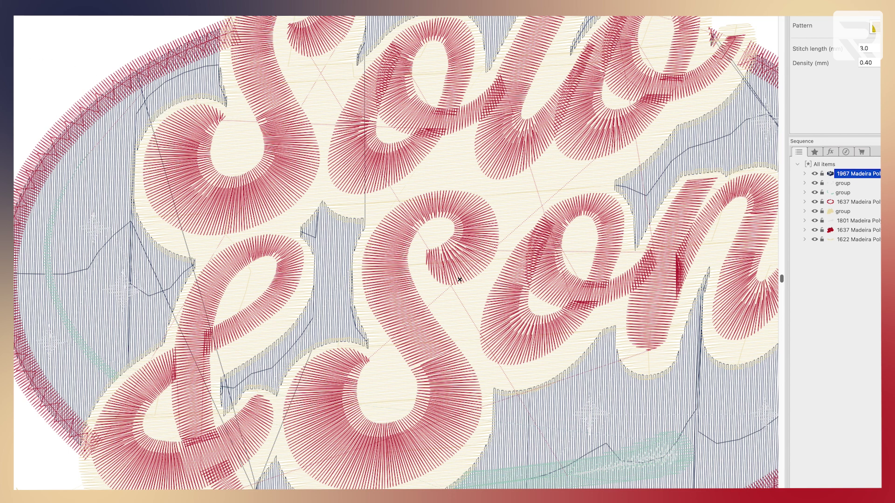
{"action": "left_click", "coordinate": [333, 74]}
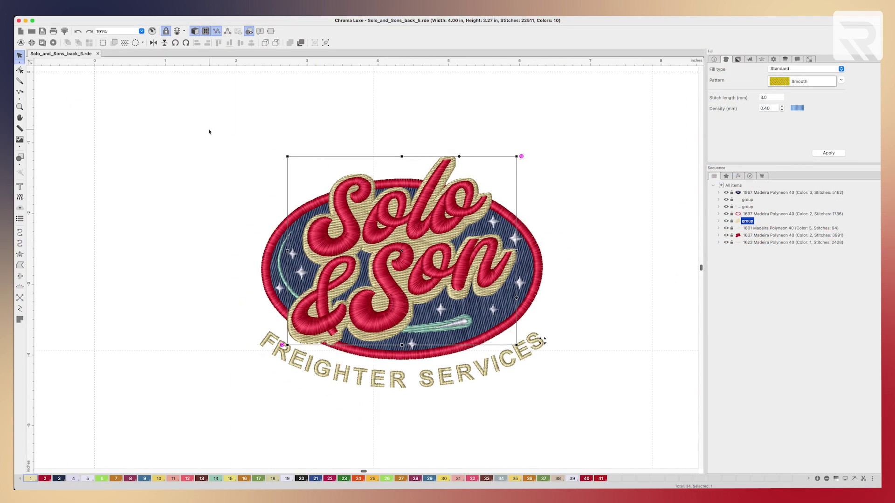
{"action": "left_click", "coordinate": [210, 130]}
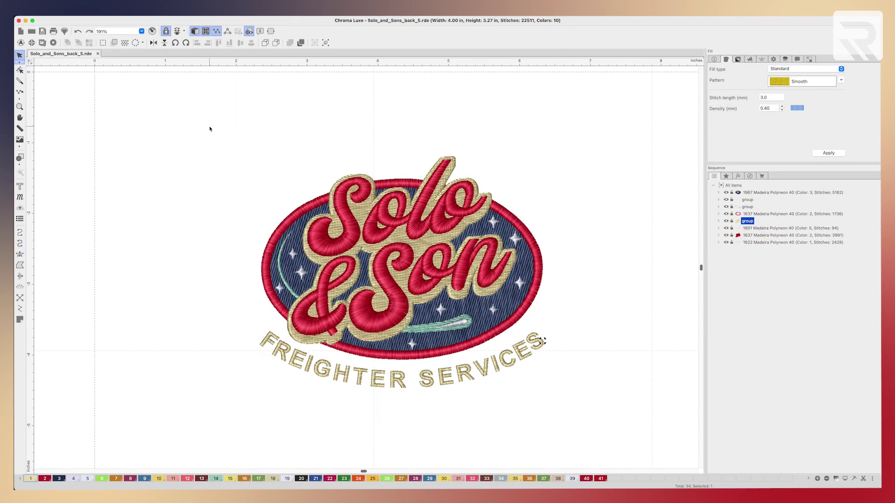